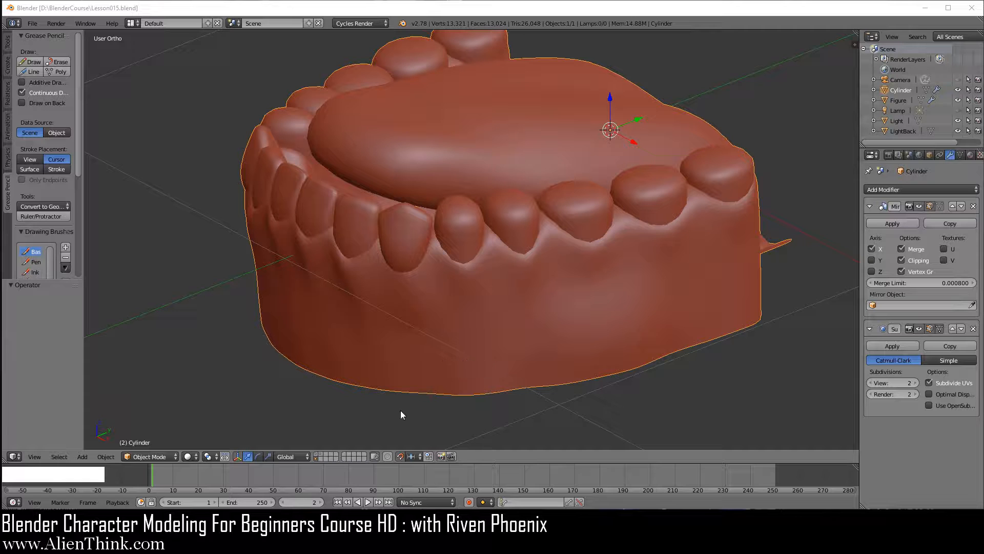
- Set the snap element to Increment and the pivot point to Median Point
left_click(401, 455)
left_click(411, 457)
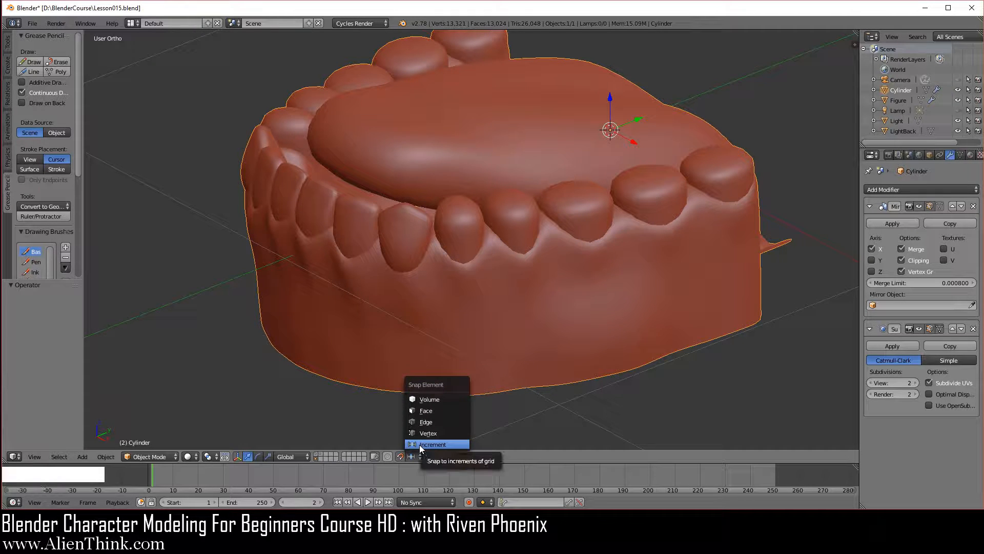
left_click(431, 445)
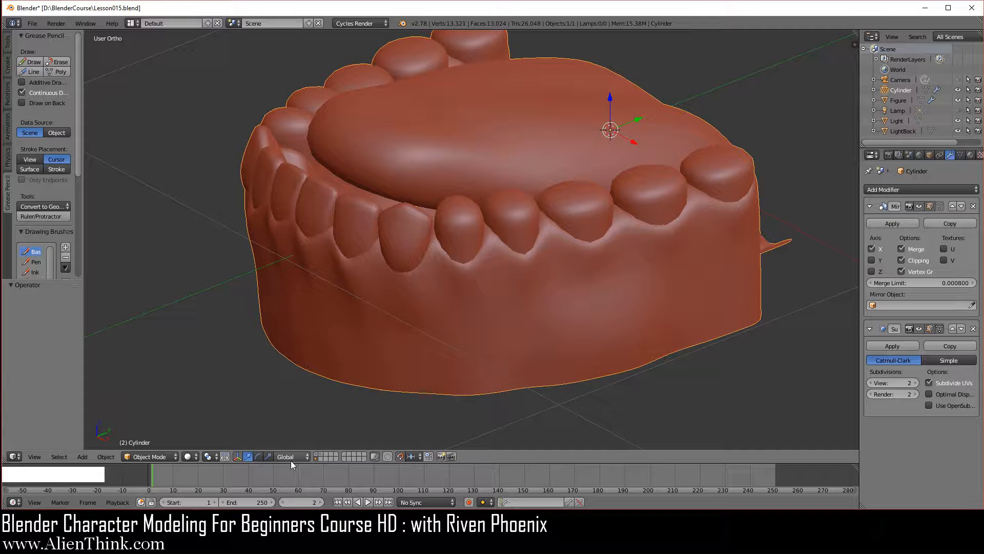
left_click(211, 456)
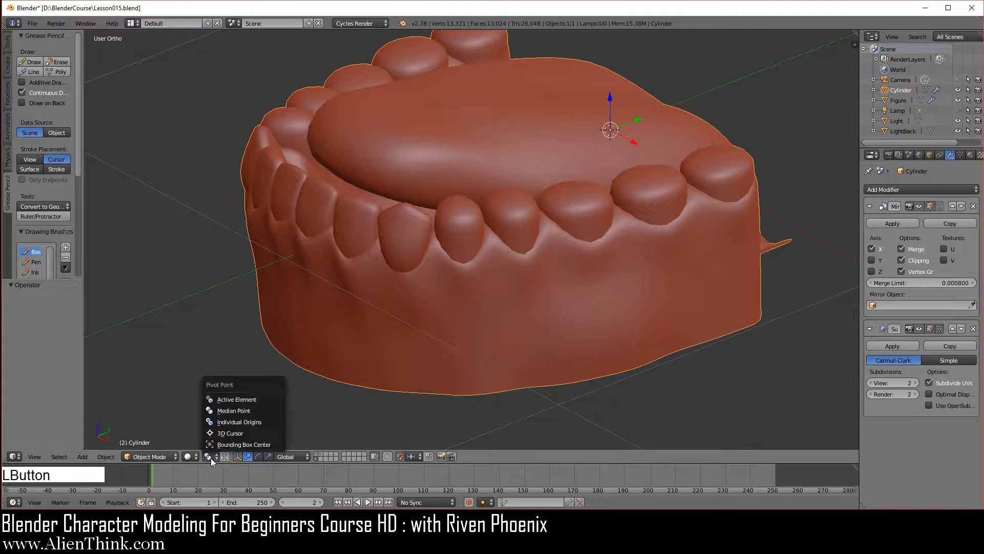
left_click(231, 410)
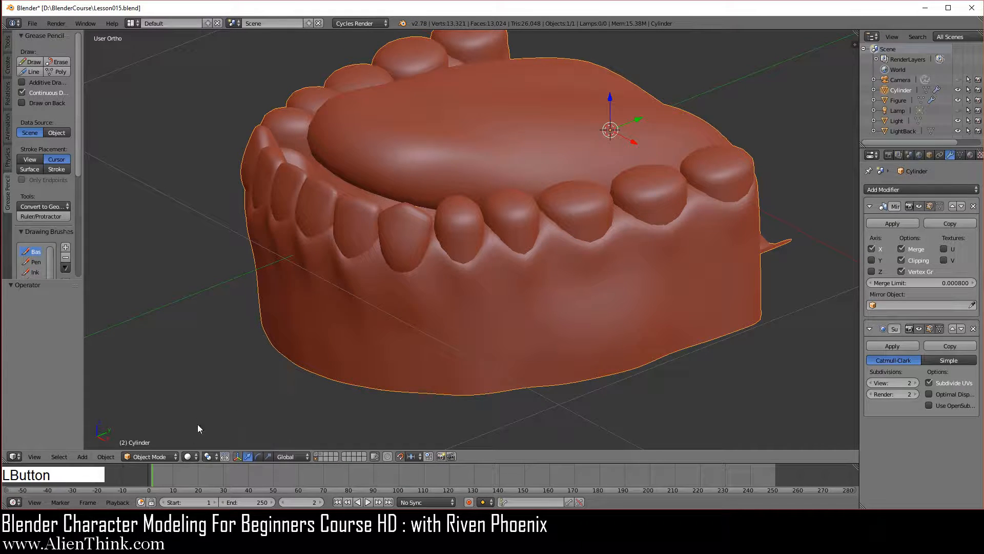
- Switch the teeth object to Edit Mode and deselect all of its geometry
left_click(149, 456)
left_click(152, 432)
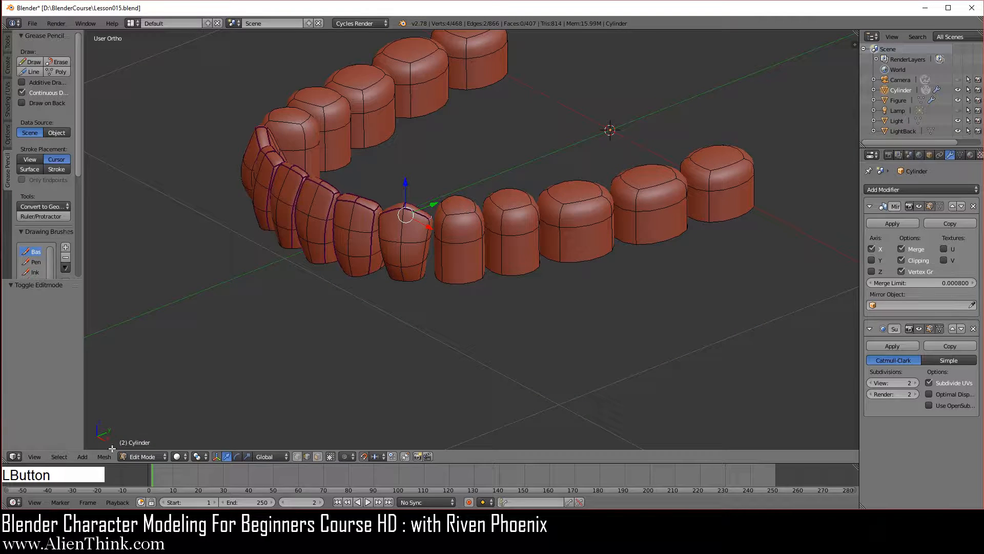
left_click(105, 456)
mouse_move(152, 312)
scroll(480, 280, "up", 1)
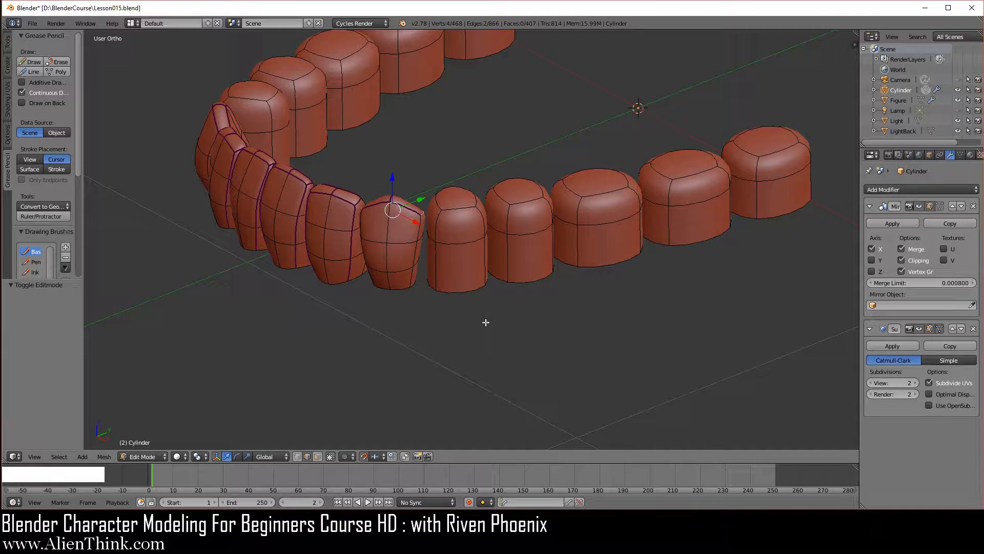
key("a")
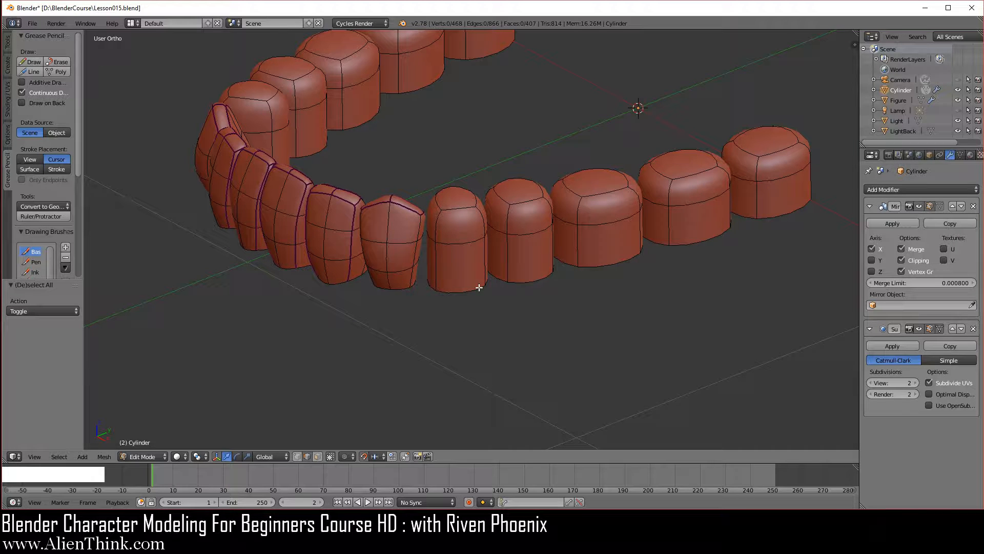
key("Tab")
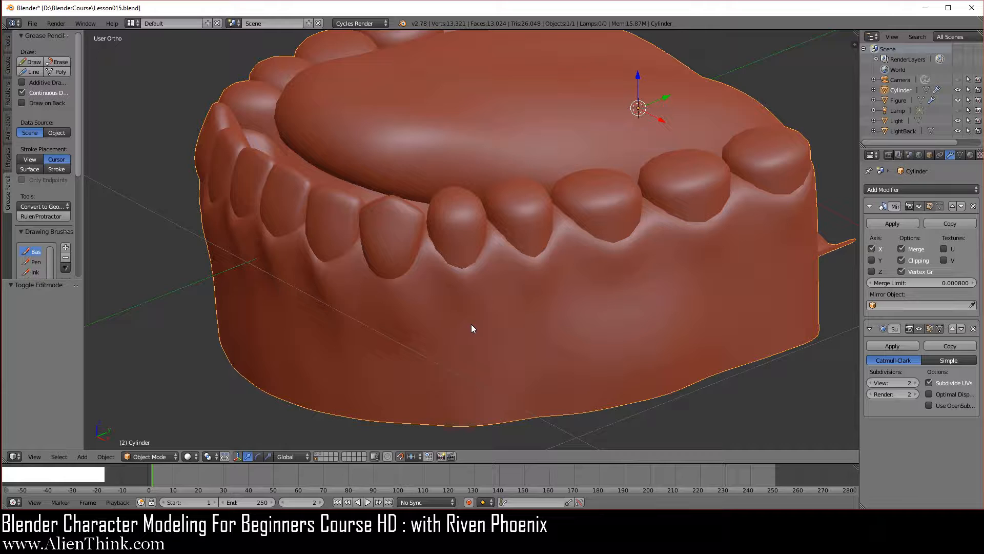
key("Tab")
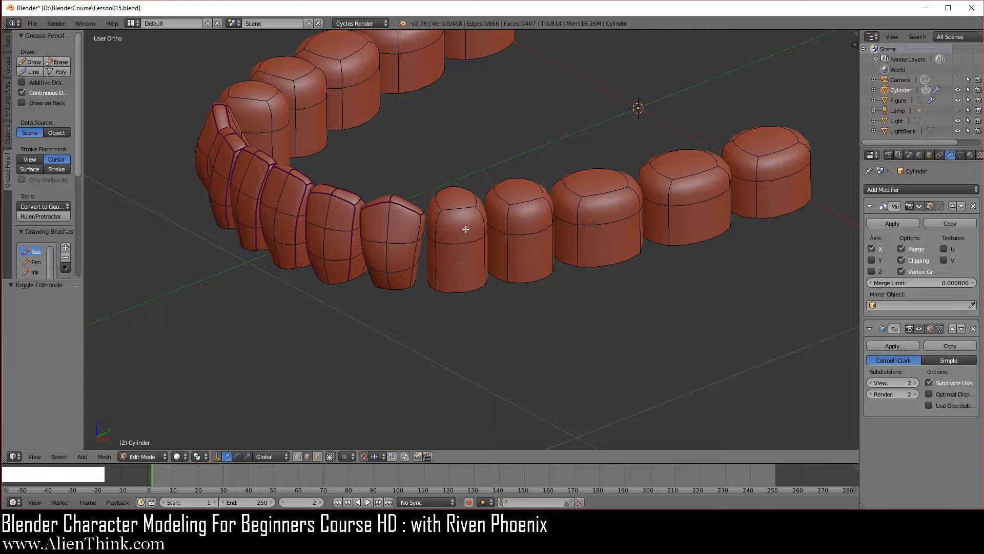
- Using face selection, select the four rearmost teeth and the seamed tooth beside the first premolar as linked pieces, and hide them
scroll(463, 251, "up", 2)
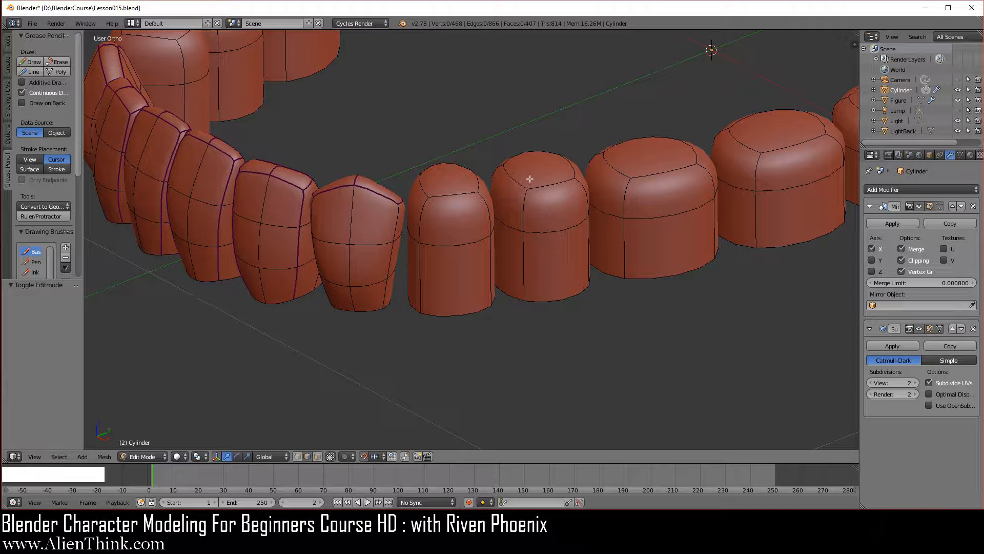
middle_click_drag(660, 213, 498, 233)
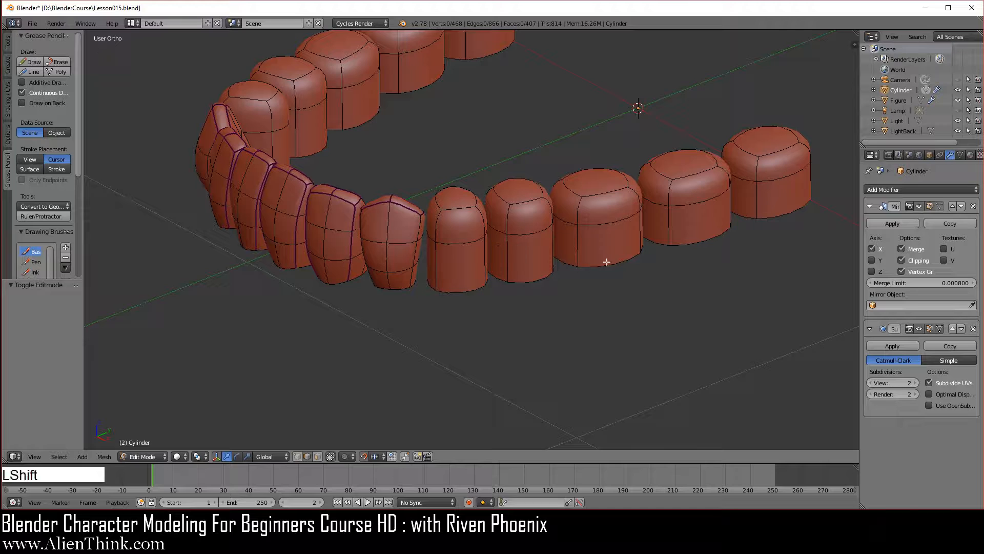
middle_click_drag(608, 262, 526, 310, "shift")
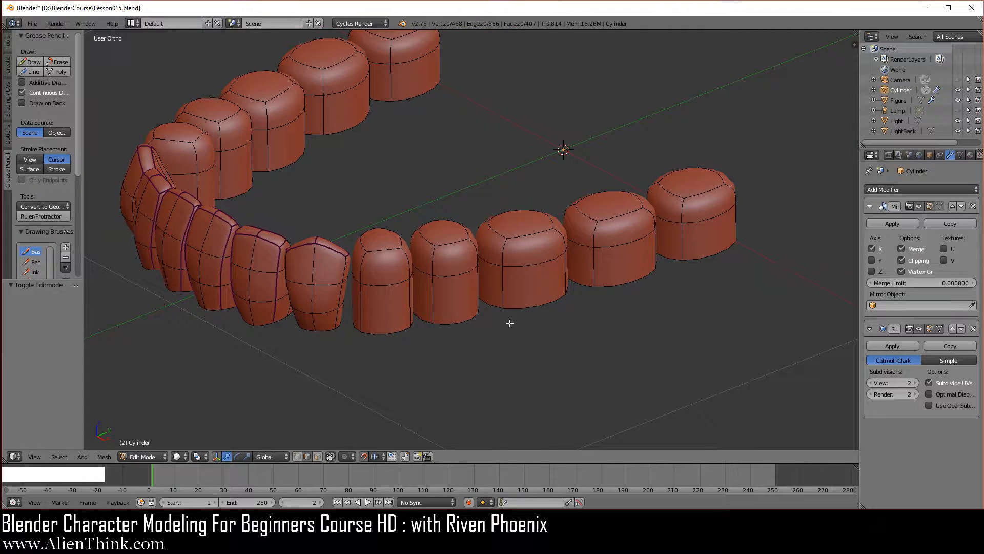
scroll(510, 322, "up", 1)
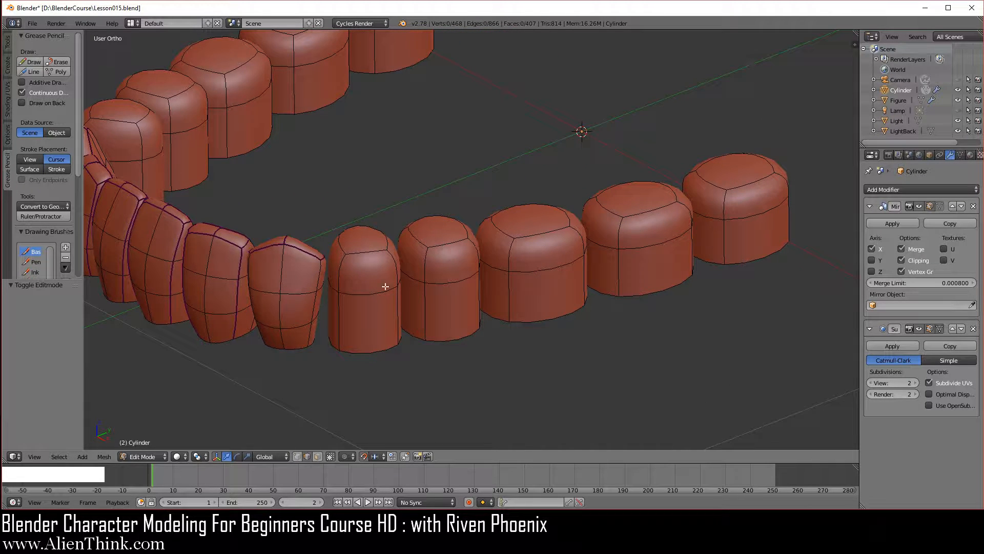
left_click(317, 457)
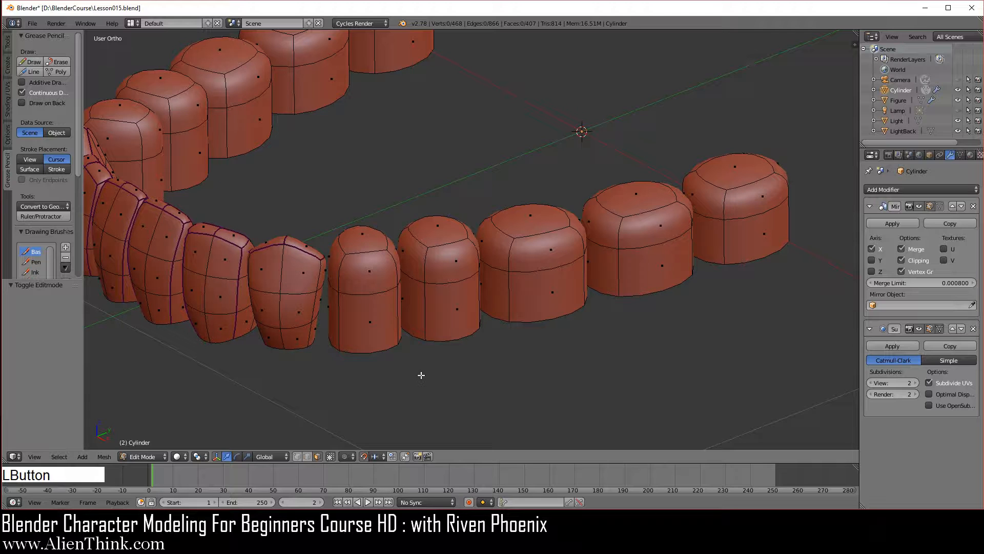
key("l")
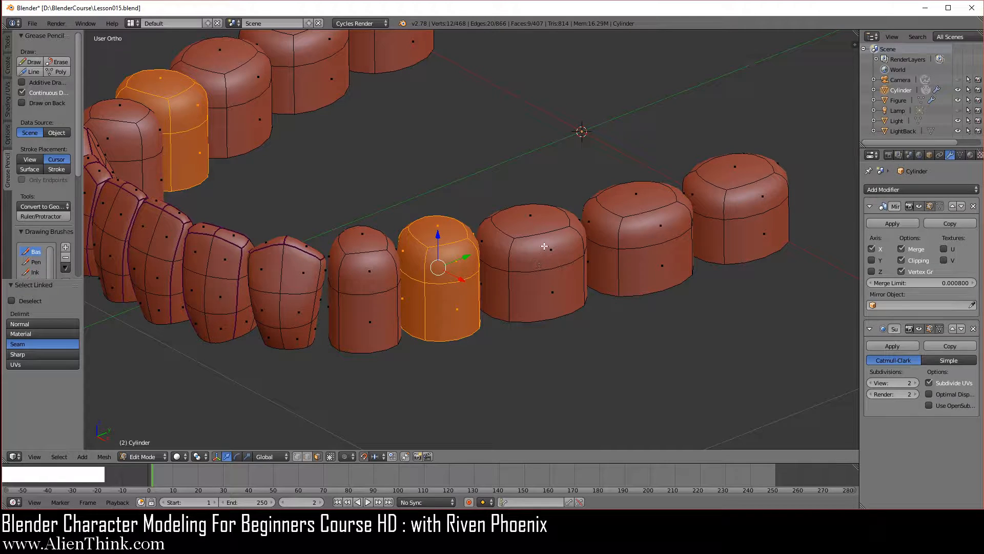
key("l")
key("l")
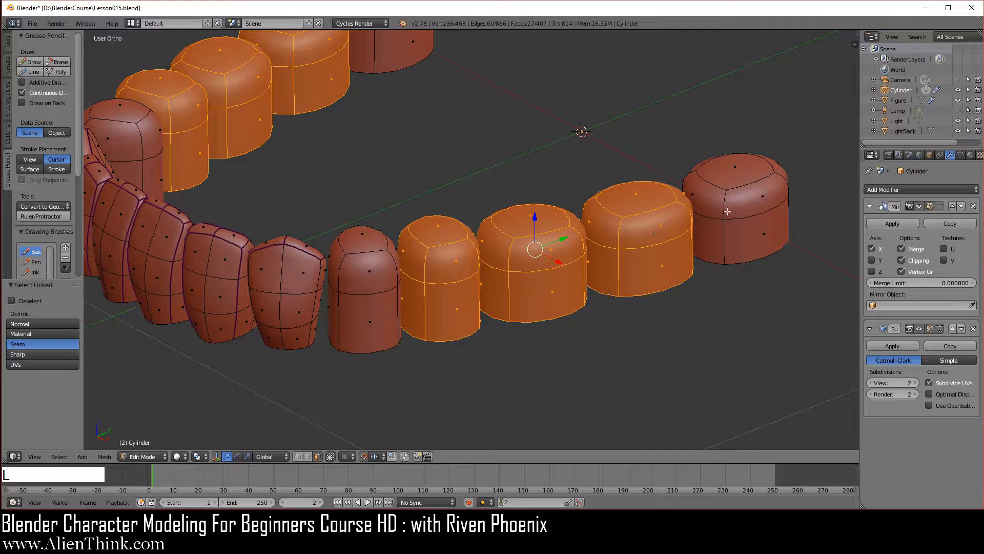
key("l")
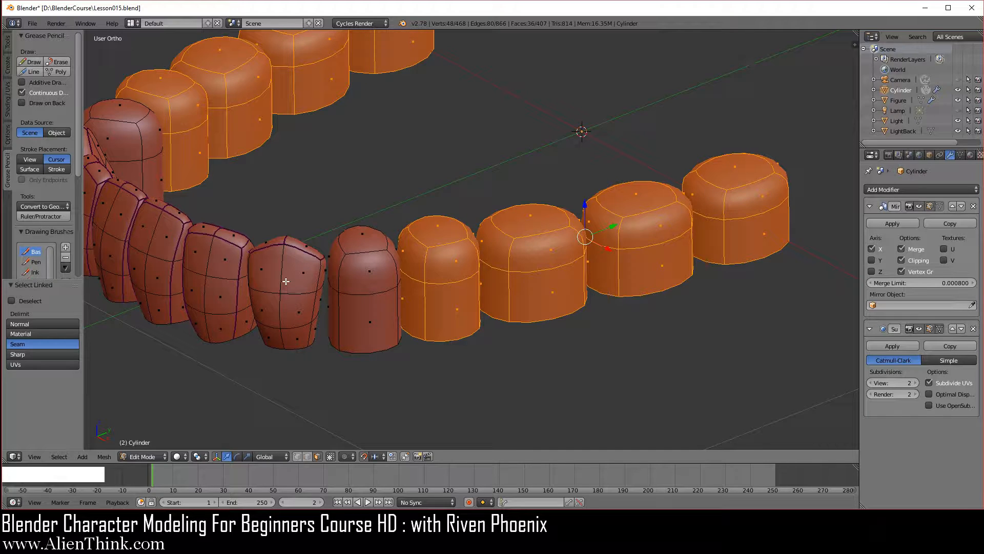
key("l")
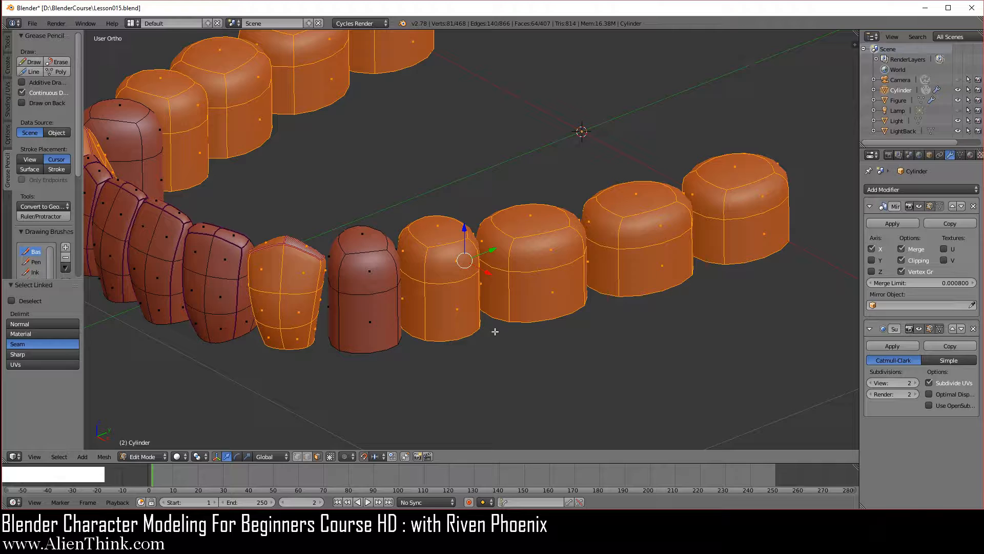
key("h")
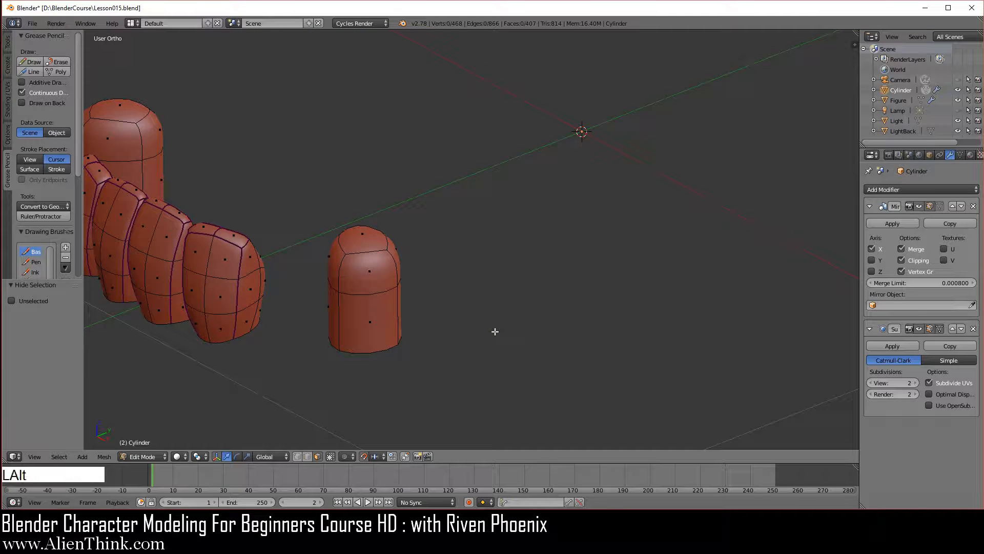
- Reveal all hidden geometry and hide it again
key("alt+h")
scroll(461, 272, "down", 3)
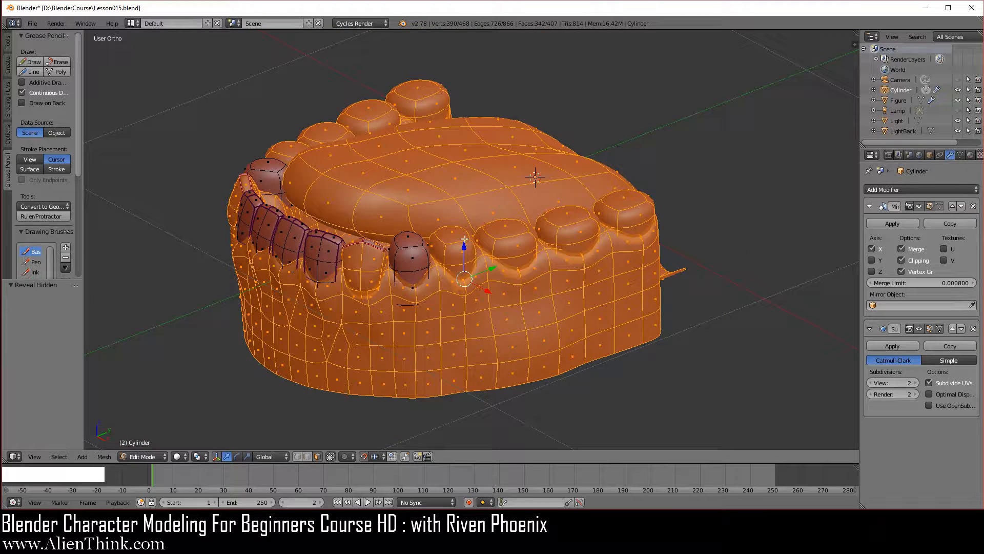
scroll(486, 306, "up", 5)
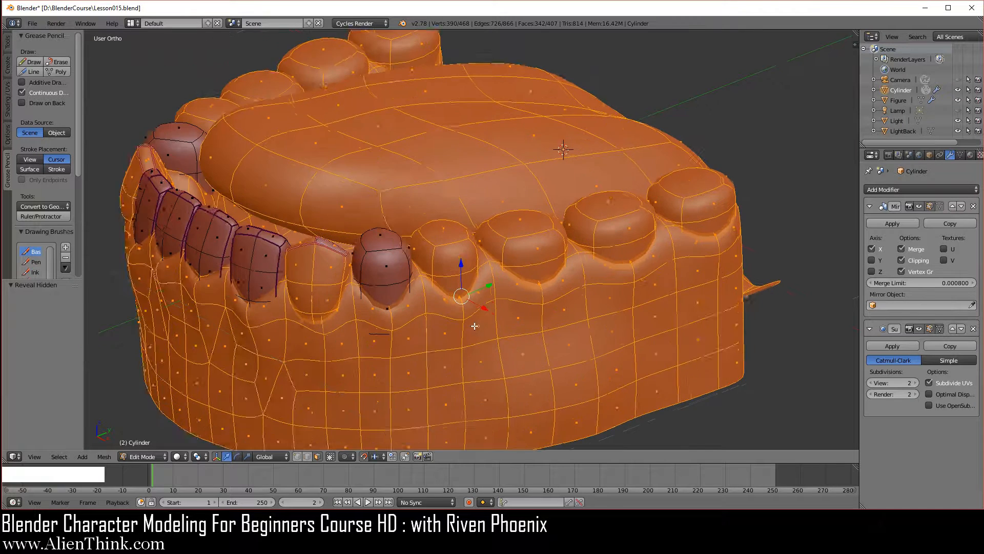
key("h")
- Add one centred horizontal loop cut around the lower section of the isolated round-topped premolar
scroll(423, 342, "up", 2)
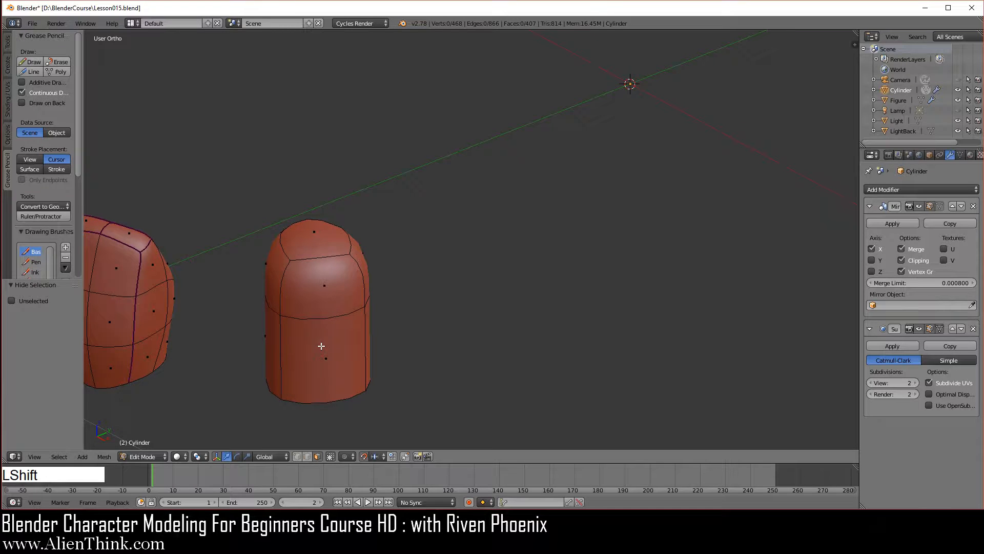
middle_click_drag(323, 345, 451, 266, "shift")
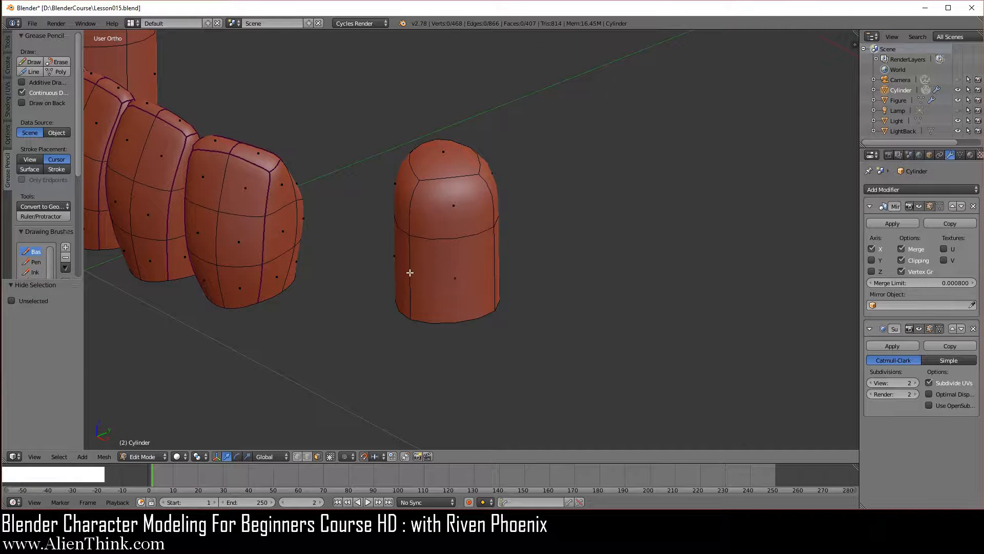
key("ctrl+r")
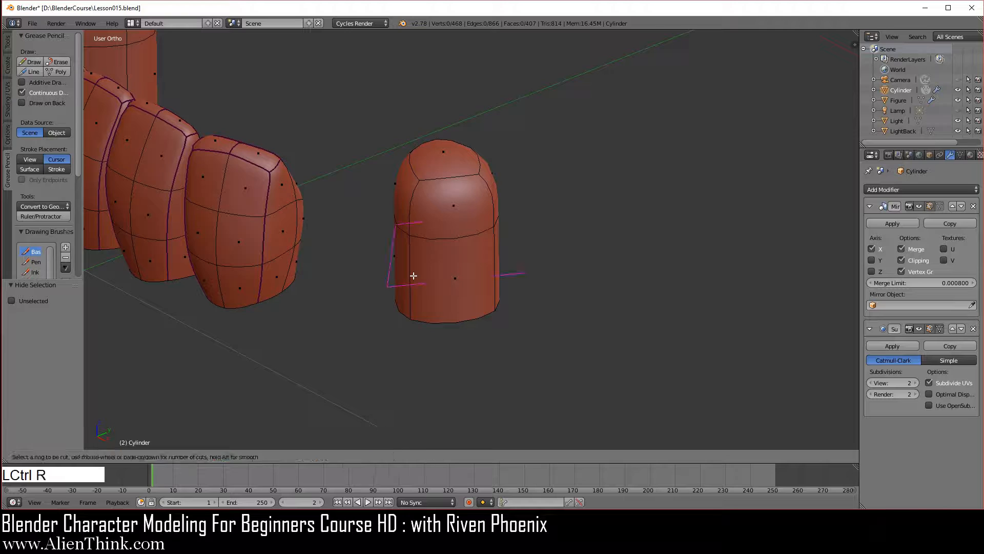
left_click(415, 277)
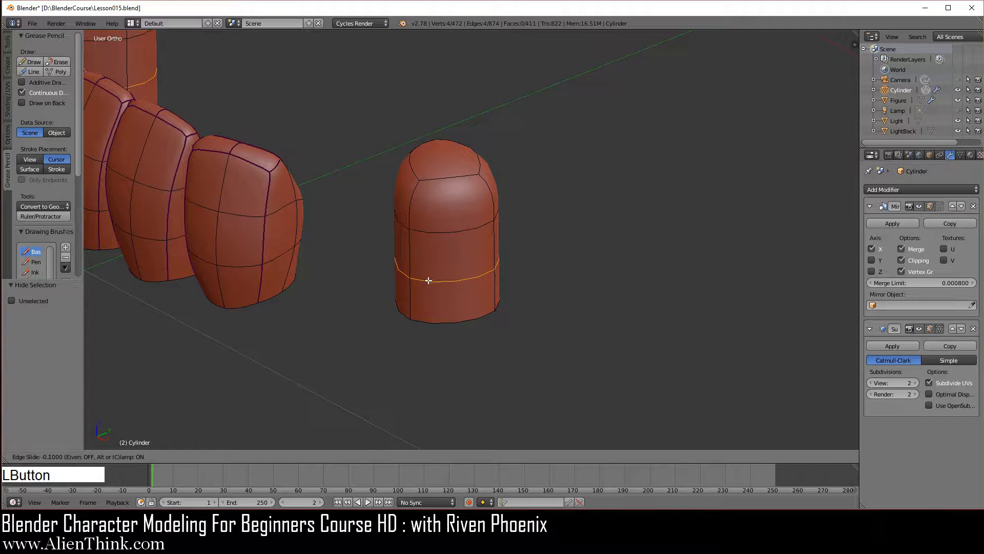
right_click(442, 300)
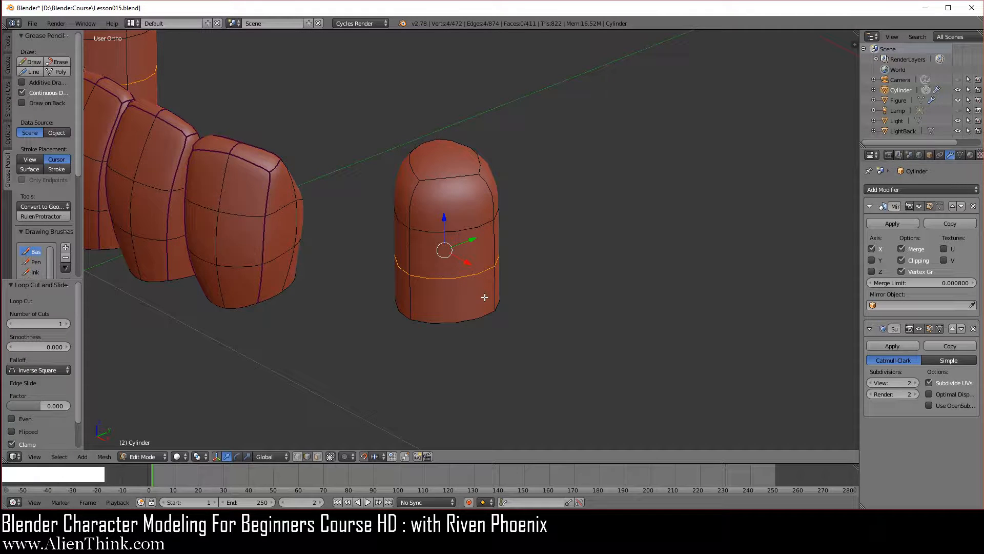
- Add two centred vertical loop cuts that cross over the premolar's crown, one front to back and one side to side
key("KP_Decimal")
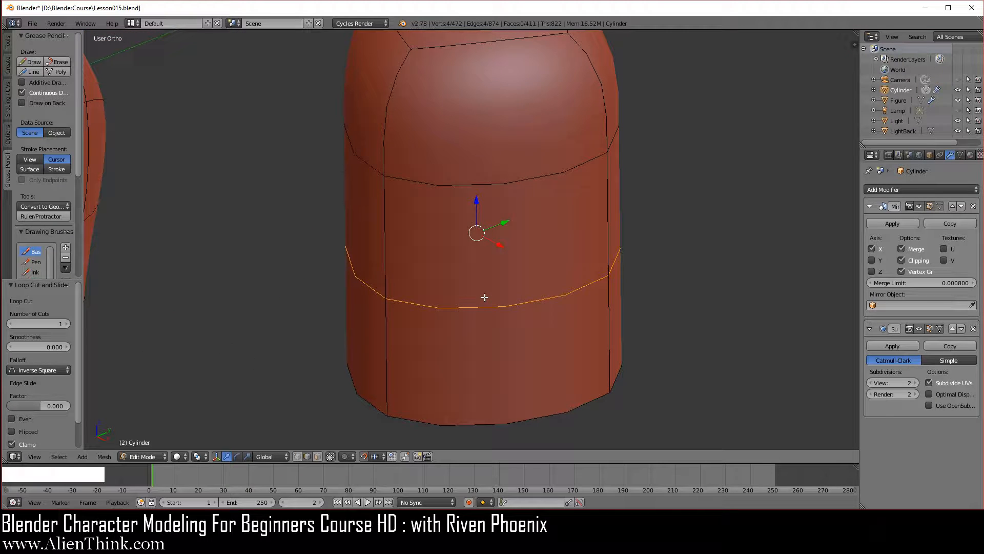
scroll(440, 283, "down", 2)
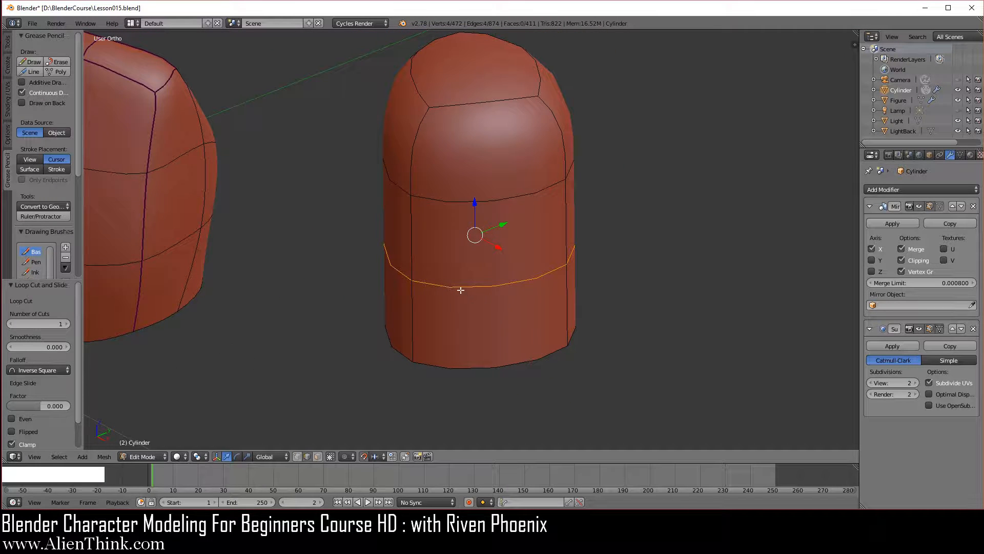
middle_click_drag(430, 276, 468, 312)
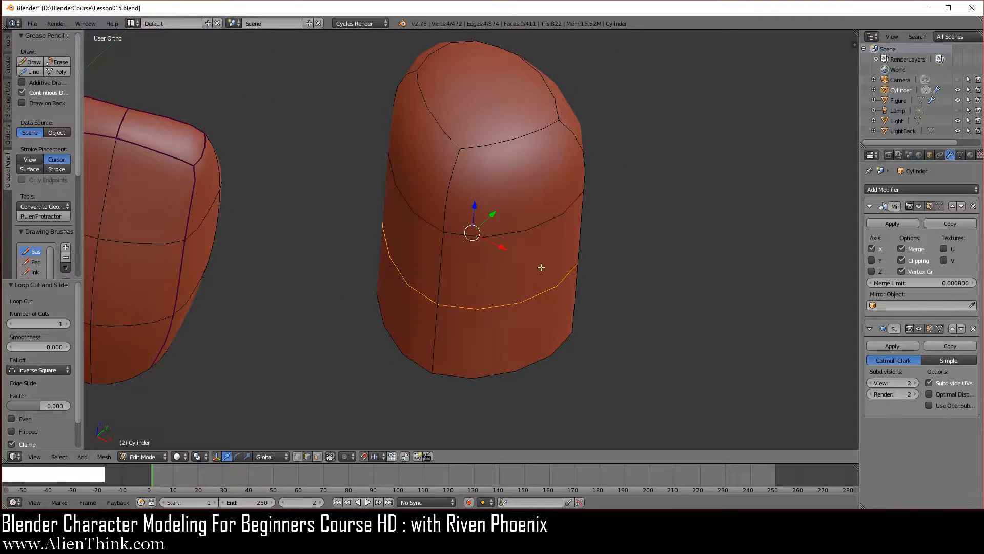
middle_click_drag(541, 266, 466, 132)
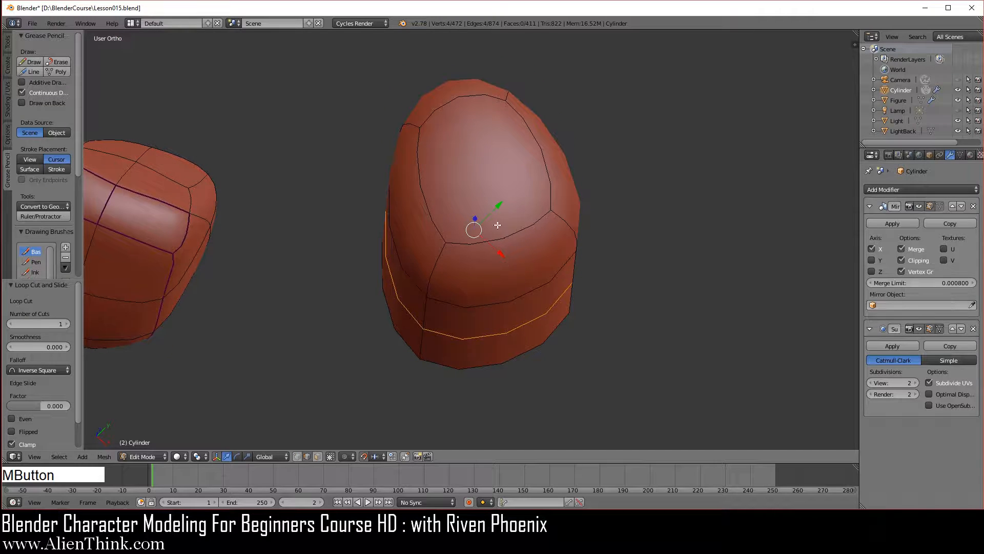
key("ctrl+r")
left_click(456, 97)
right_click(457, 98)
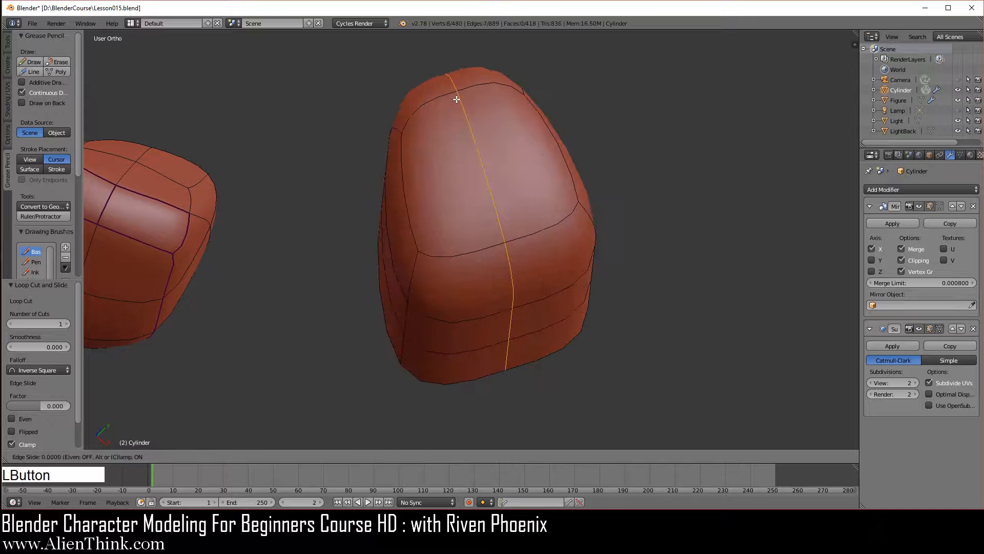
key("ctrl+r")
left_click(482, 160)
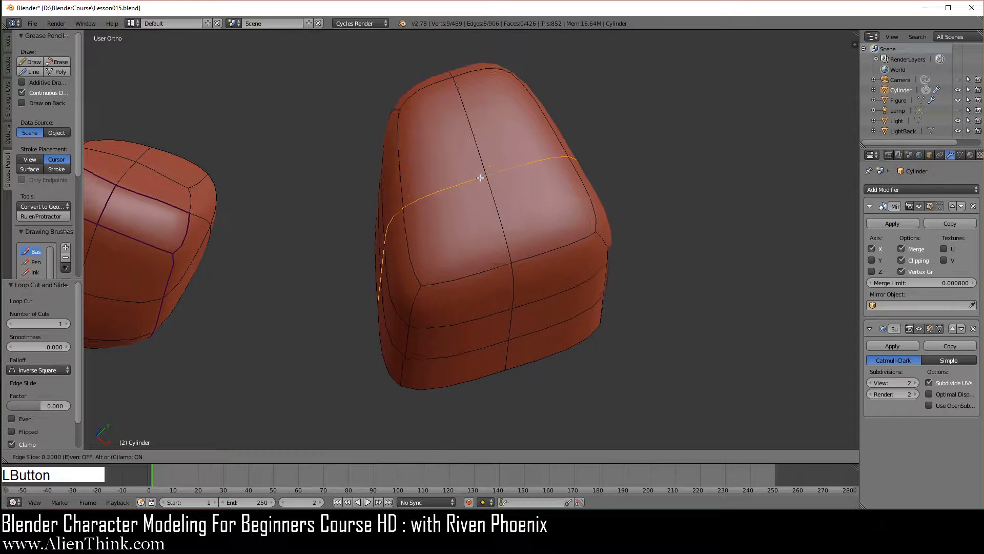
left_click(482, 162)
- Select the open edge loop around the premolar's base in edge selection and scale it to 0.7
middle_click_drag(461, 301, 461, 229)
middle_click_drag(502, 292, 505, 246)
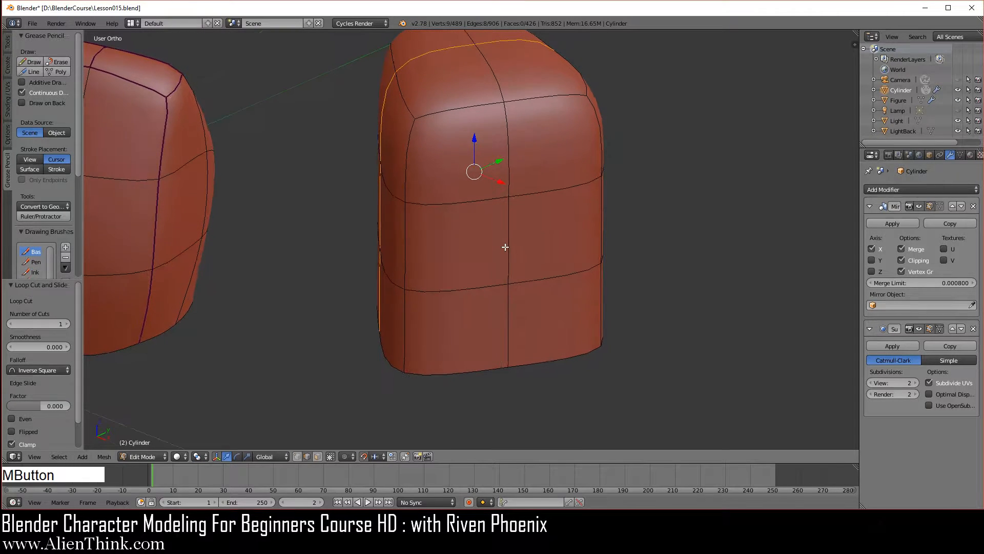
left_click(308, 456)
key("alt")
right_click(479, 369, "alt")
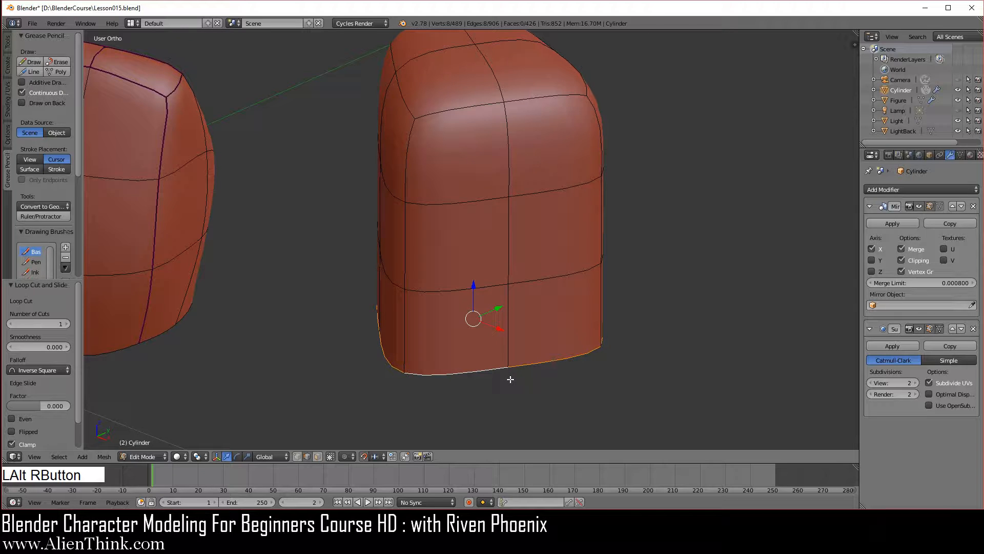
key("z")
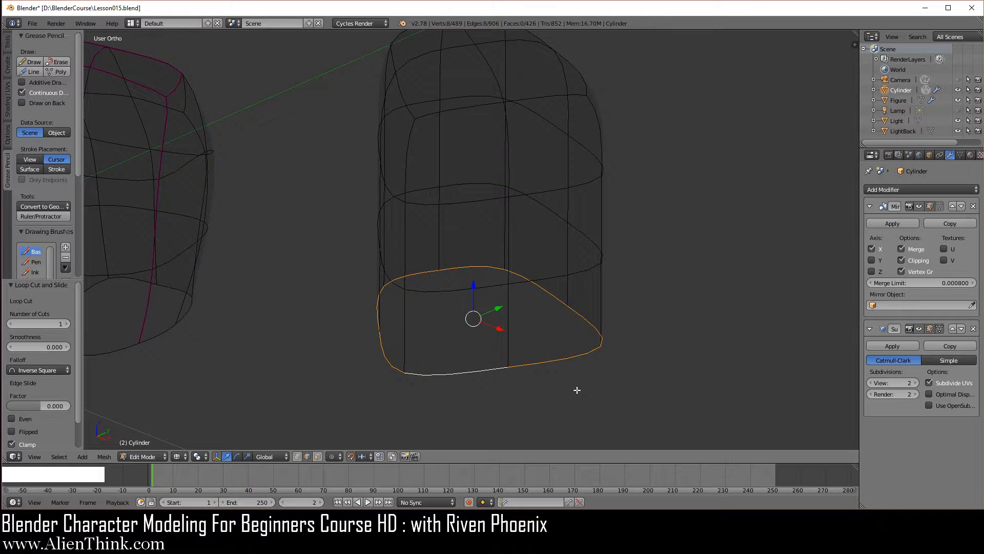
key("z")
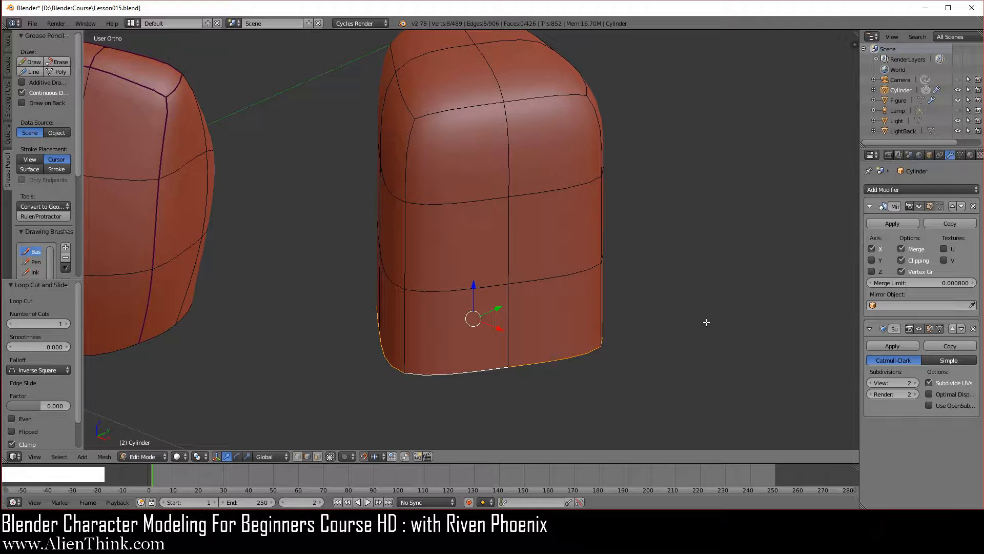
key("s")
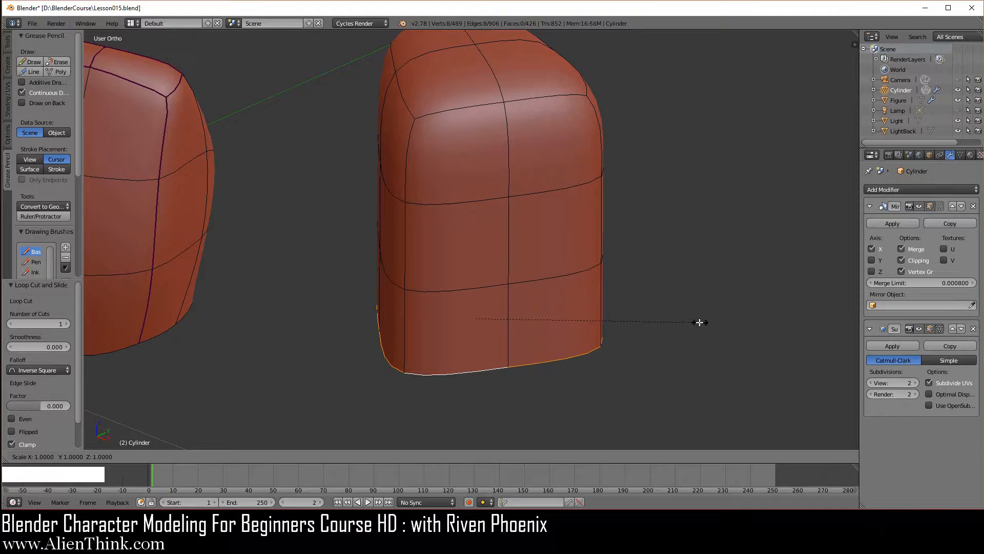
left_click(645, 323)
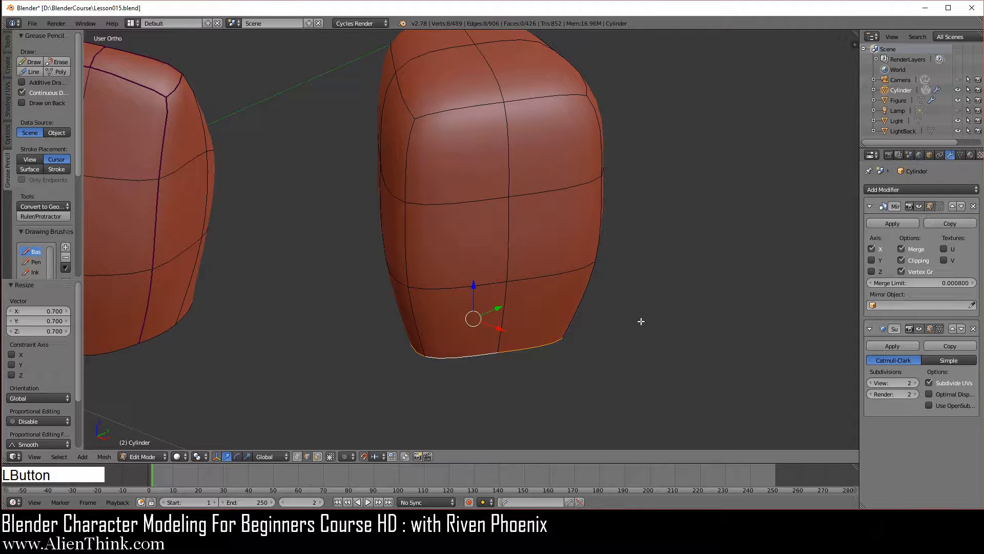
- Move the middle segment of the premolar's outer centre edge outward 0.02 along its Z axis, using Normal transform orientation
right_click(506, 245)
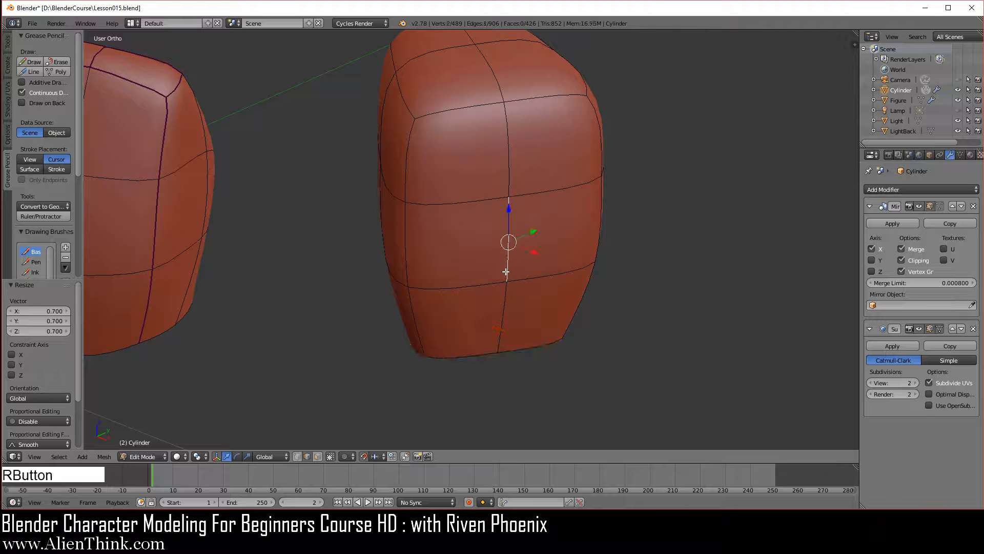
key("KP_1")
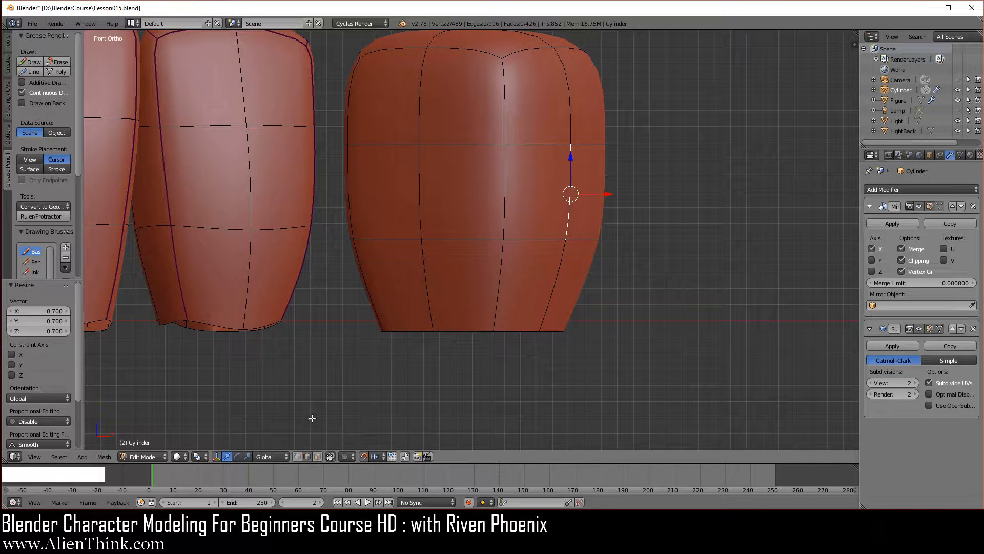
left_click(269, 456)
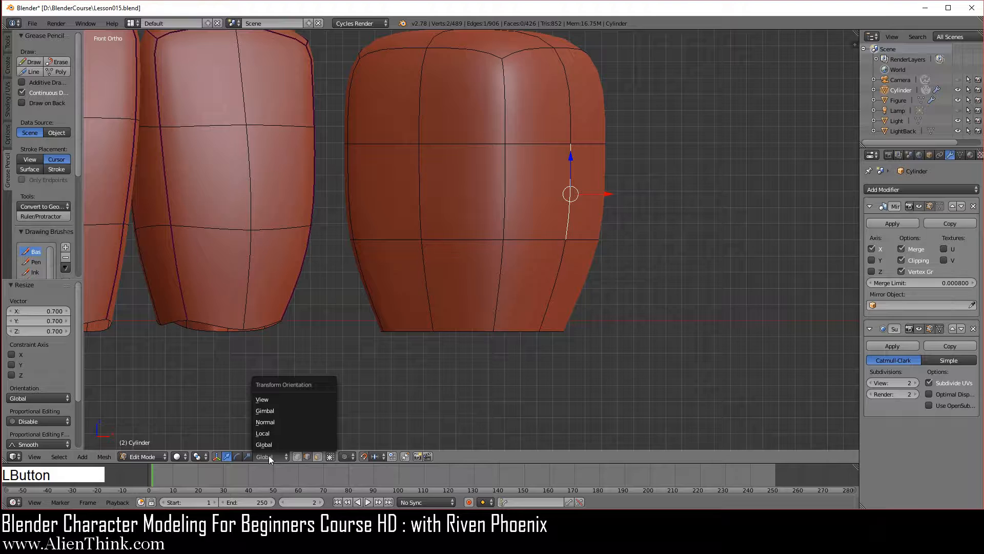
left_click(279, 422)
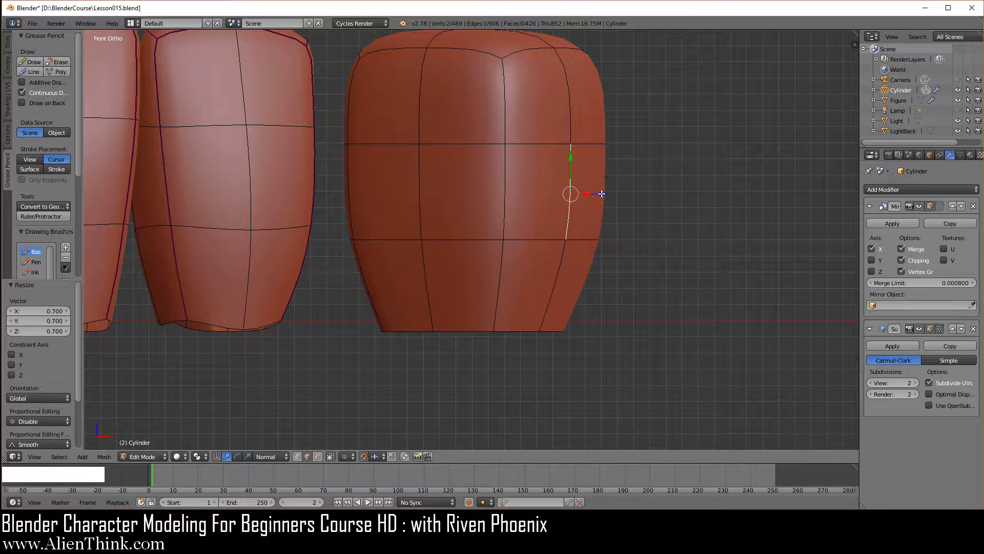
left_click_drag(603, 193, 610, 193)
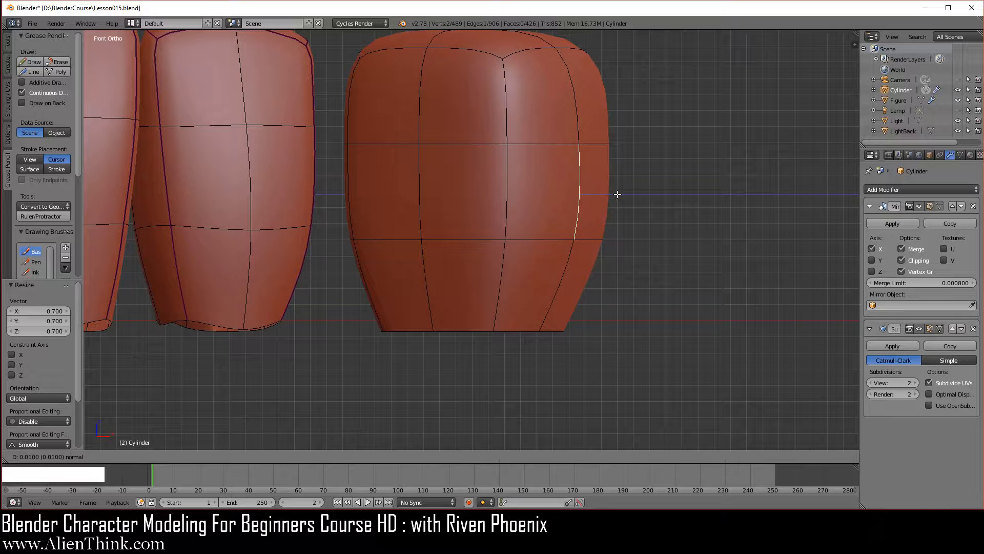
left_click_drag(622, 194, 627, 195)
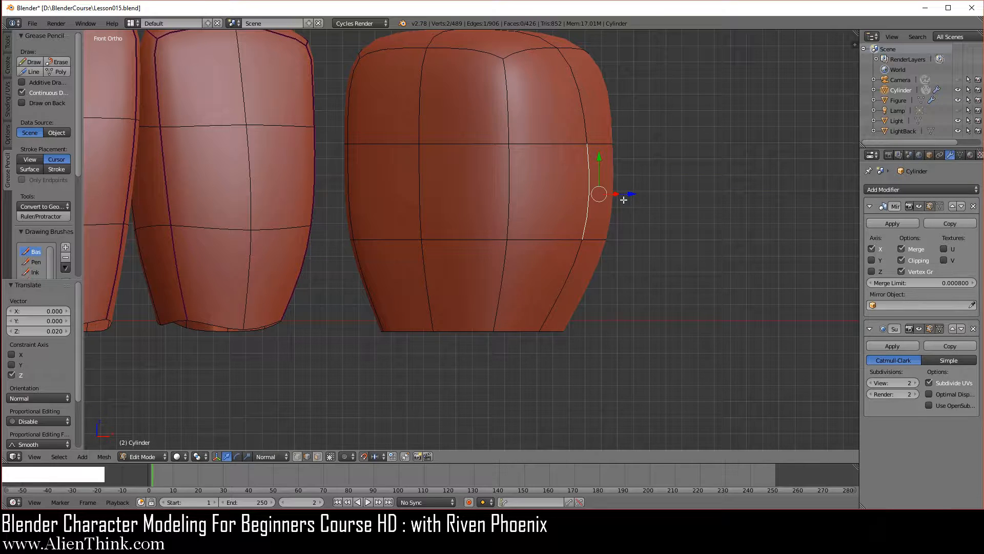
- Smooth the middle and lower segments of the two vertical corner edges flanking the premolar's outer side
right_click(512, 200)
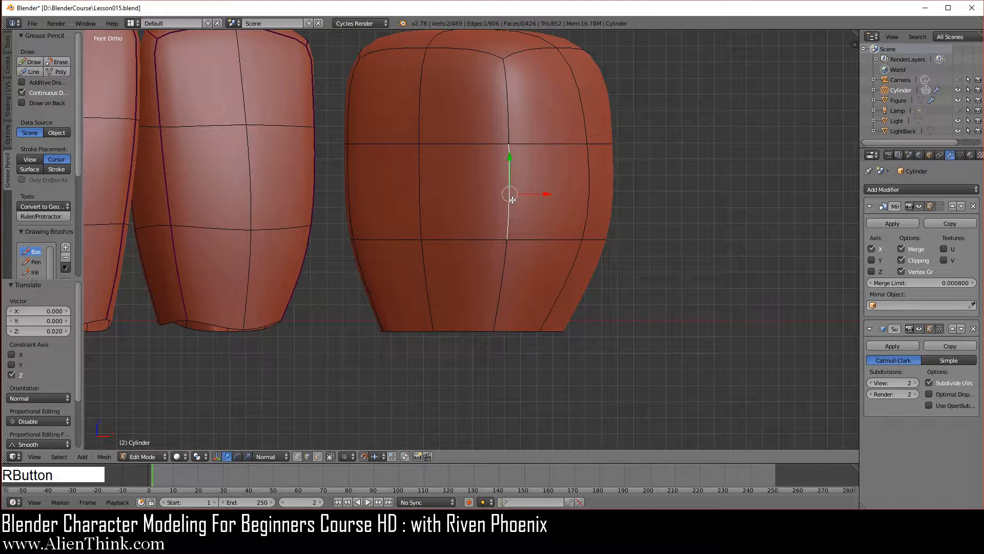
right_click(510, 267, "shift")
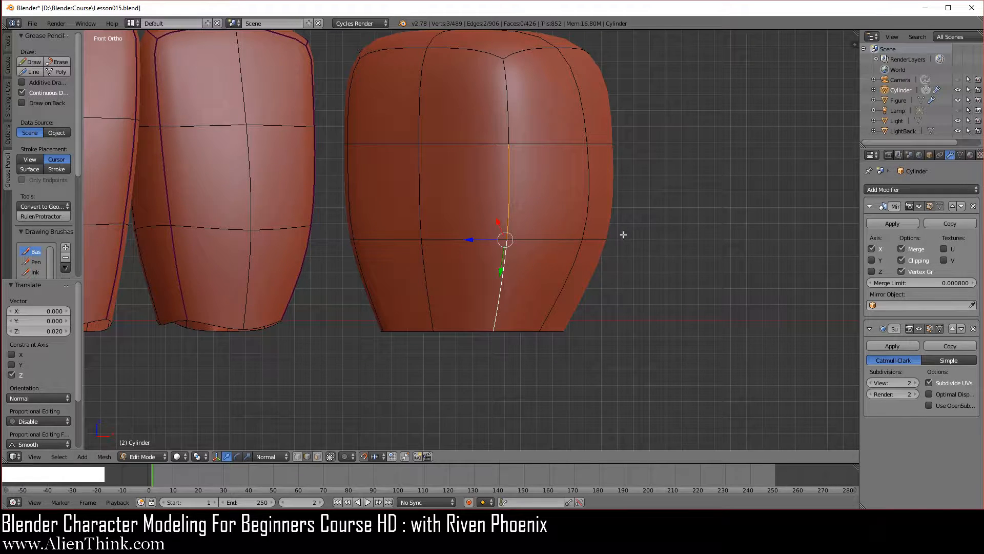
middle_click_drag(631, 228, 497, 250)
key("shift")
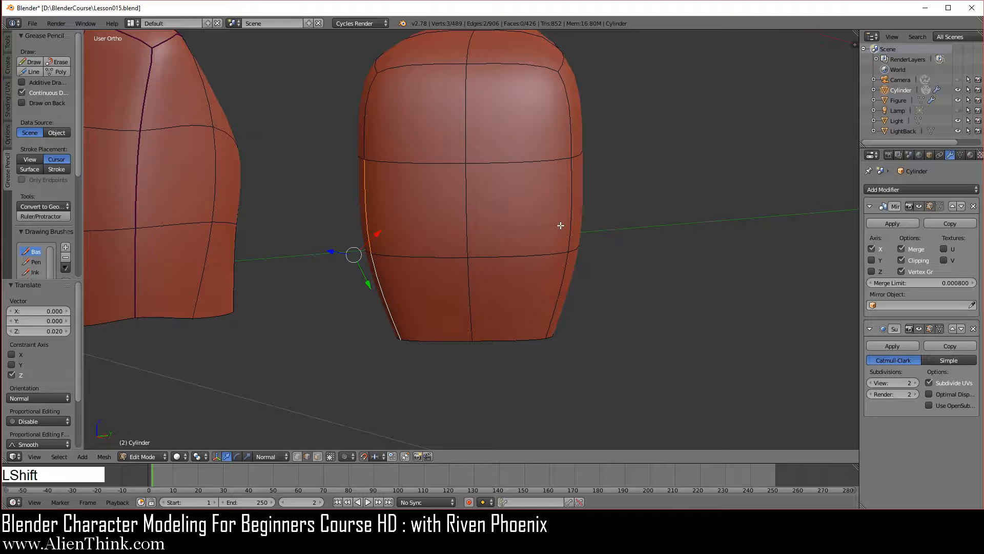
right_click(549, 259, "shift")
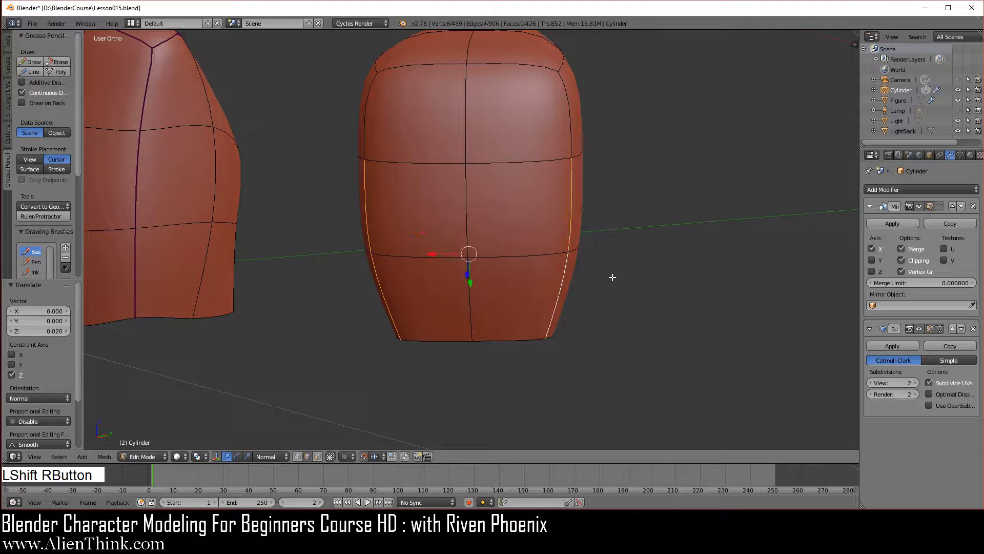
key("w")
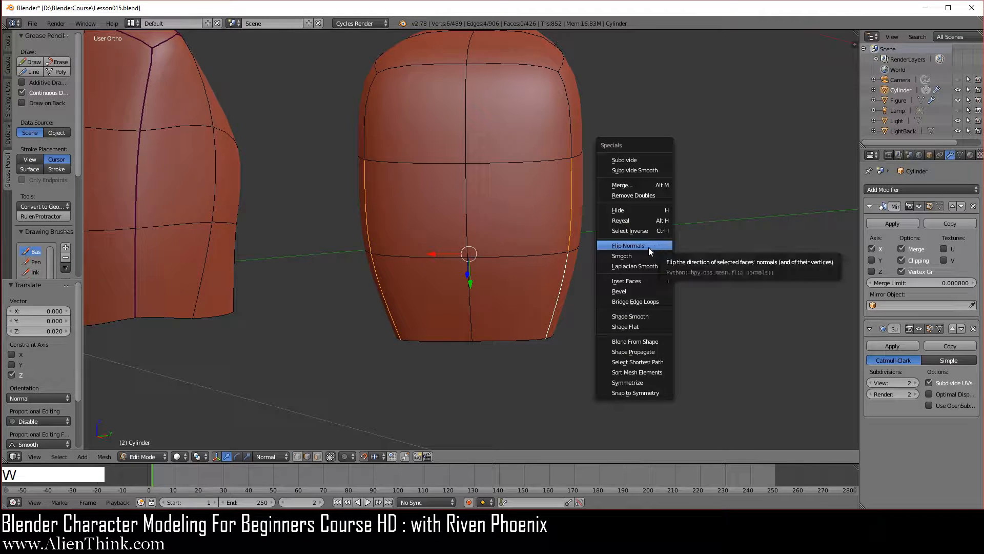
left_click(641, 255)
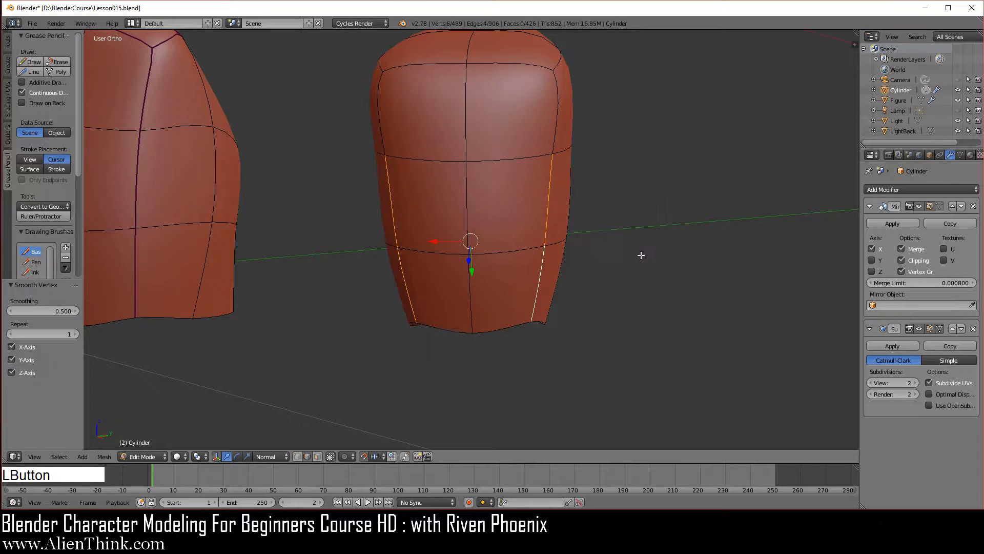
- Move the lowest segment of the outer side's centre edge outward 0.01 along its normal
right_click(473, 287)
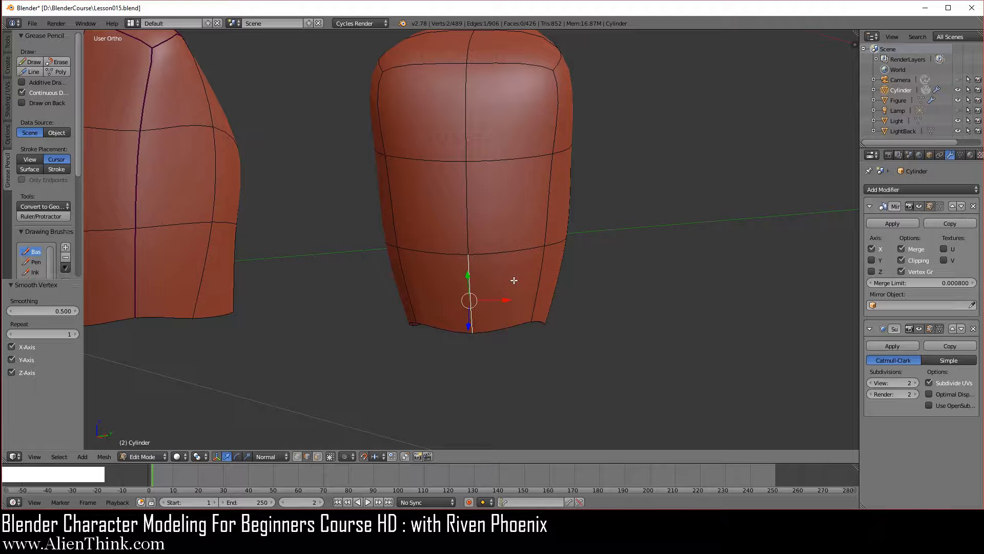
key("1")
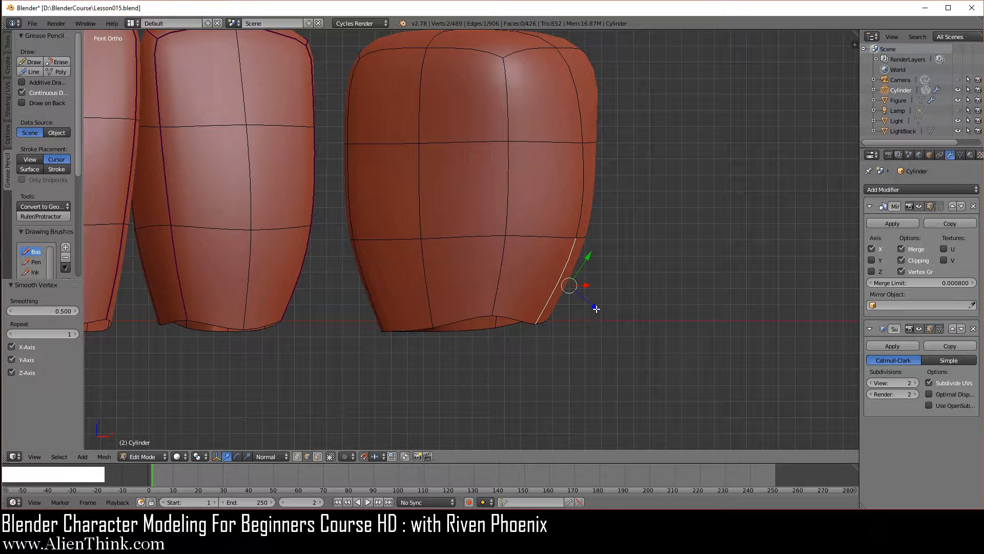
left_click_drag(594, 307, 600, 315)
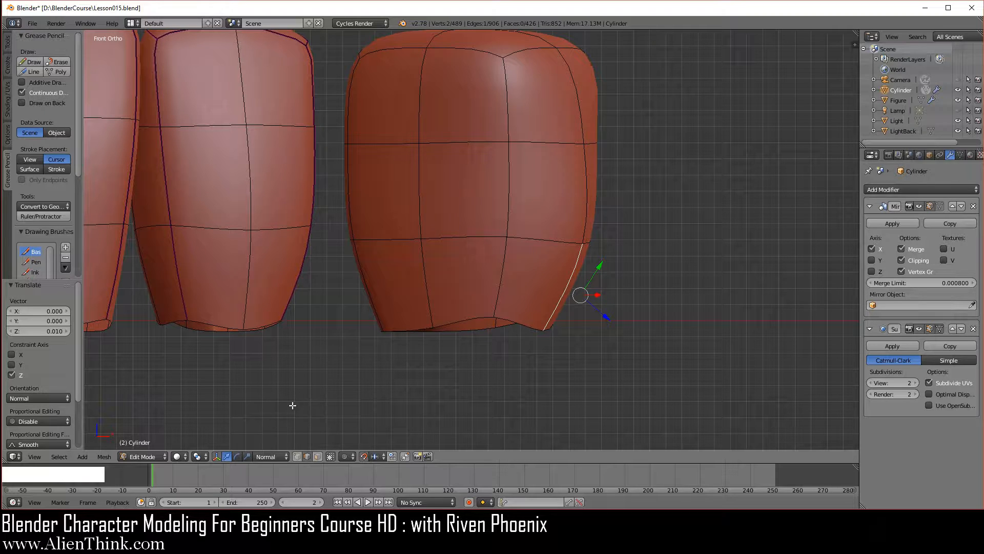
- Using vertex selection, select the opposing mid-side vertices on the upper horizontal loop and scale them apart to 1.4
left_click(297, 456)
right_click(421, 147)
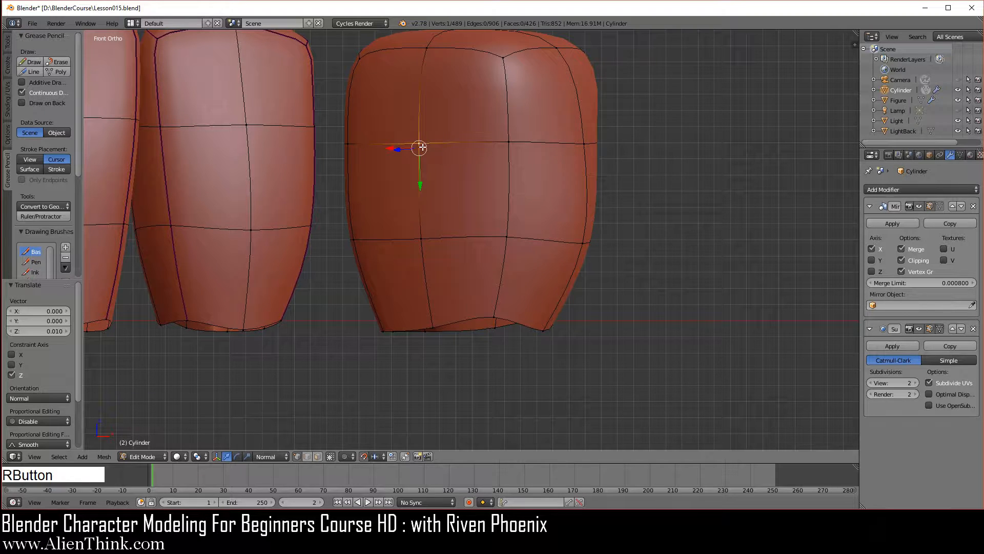
middle_click_drag(671, 220, 455, 254)
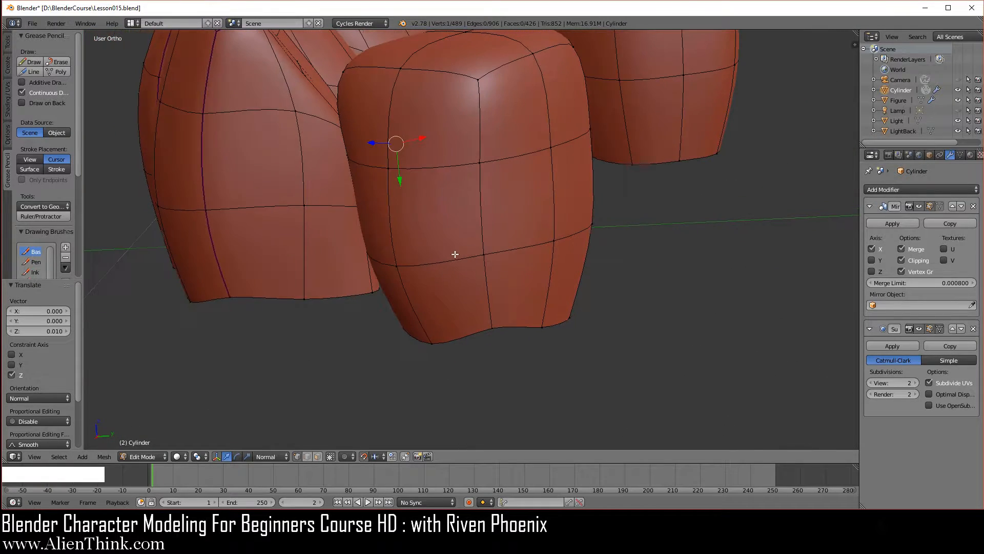
right_click(551, 148, "shift")
middle_click_drag(438, 208, 611, 259)
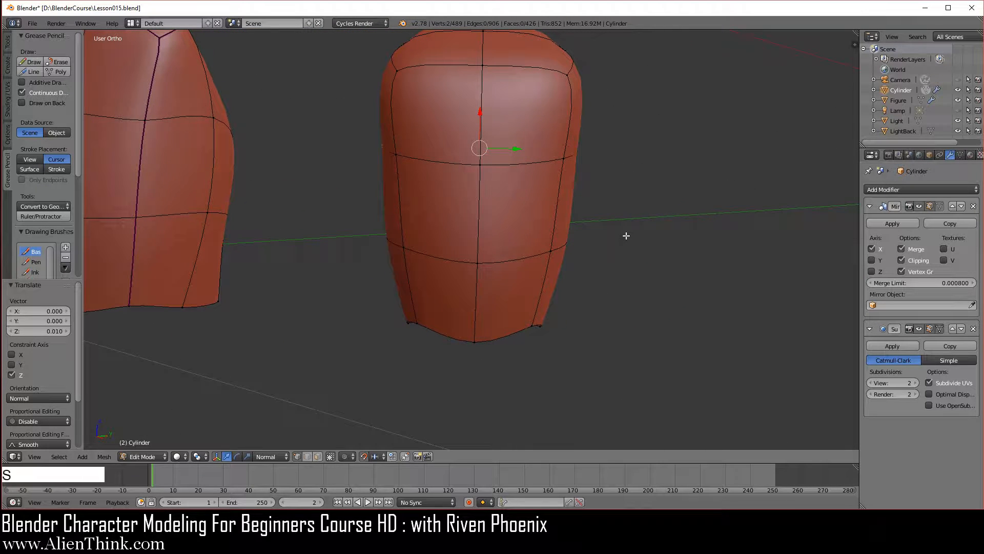
key("s")
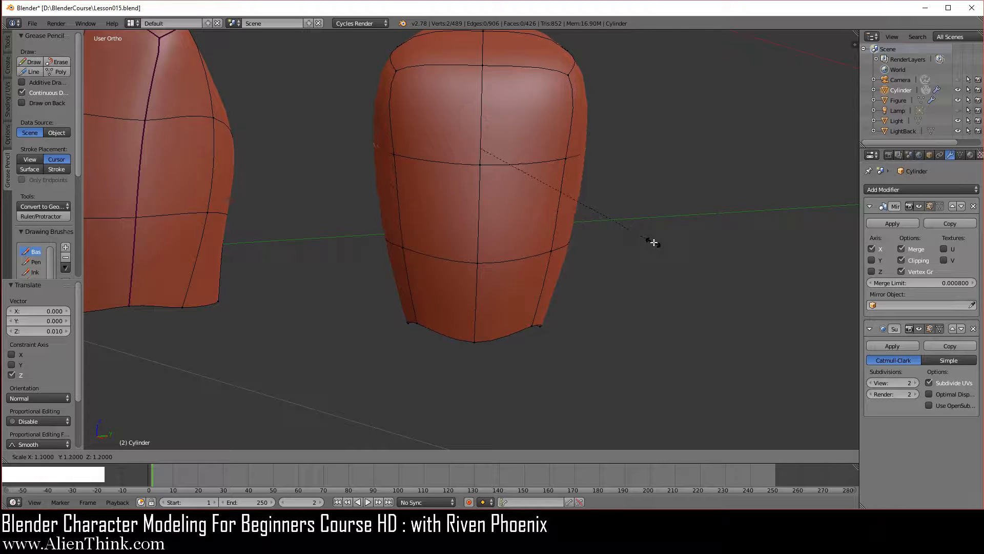
left_click(685, 258)
- Using edge selection, smooth two adjacent edges of the lower horizontal loop on one side of the premolar
middle_click_drag(648, 266, 506, 323)
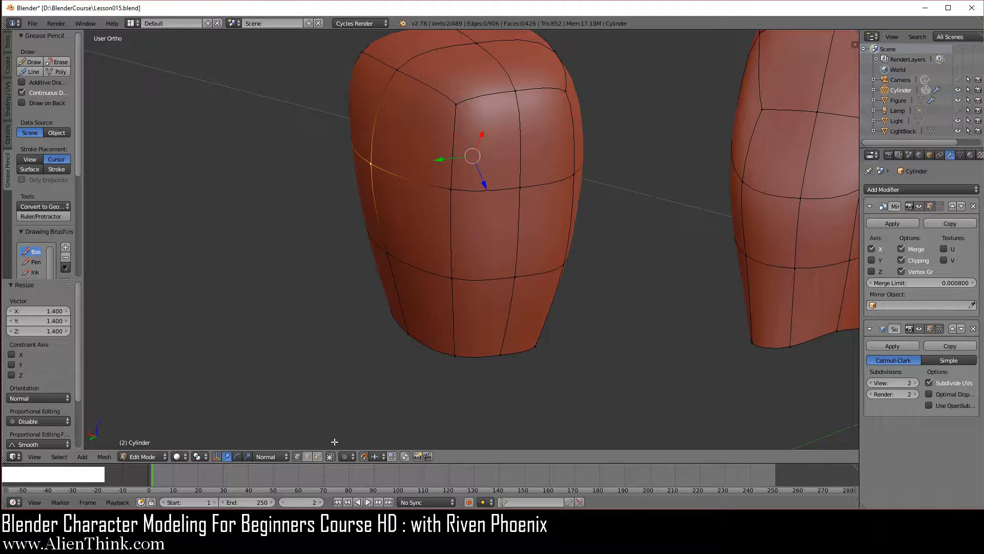
left_click(485, 368)
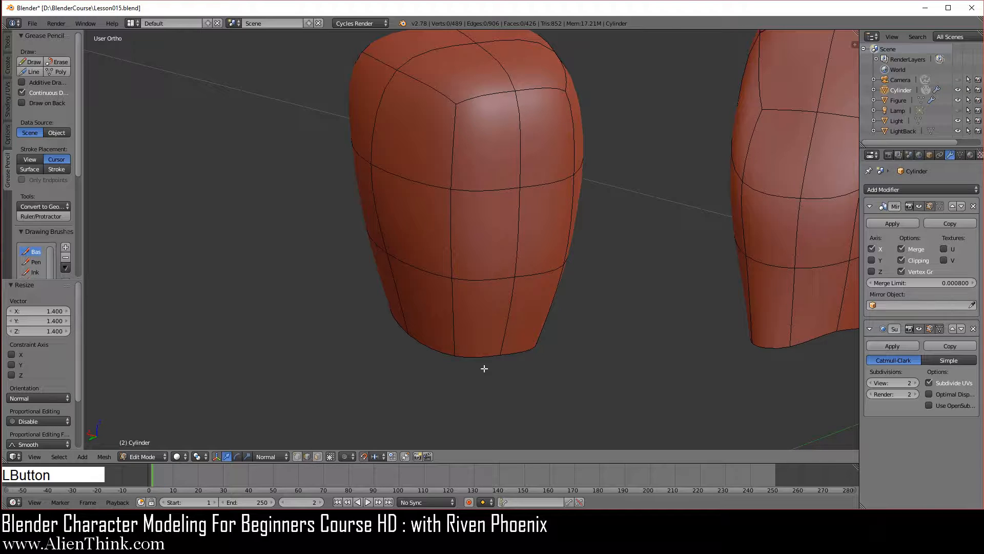
right_click(487, 283)
right_click(543, 274, "shift")
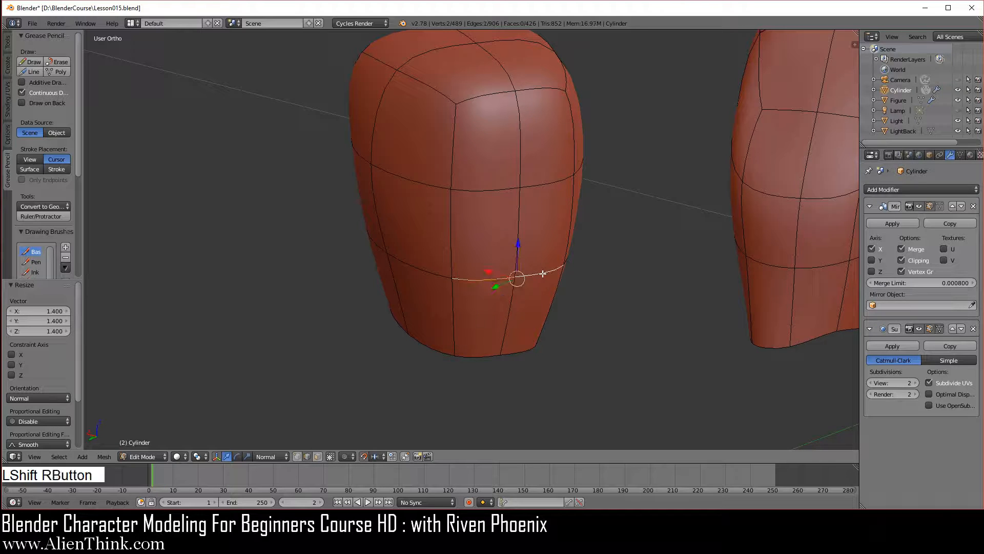
key("w")
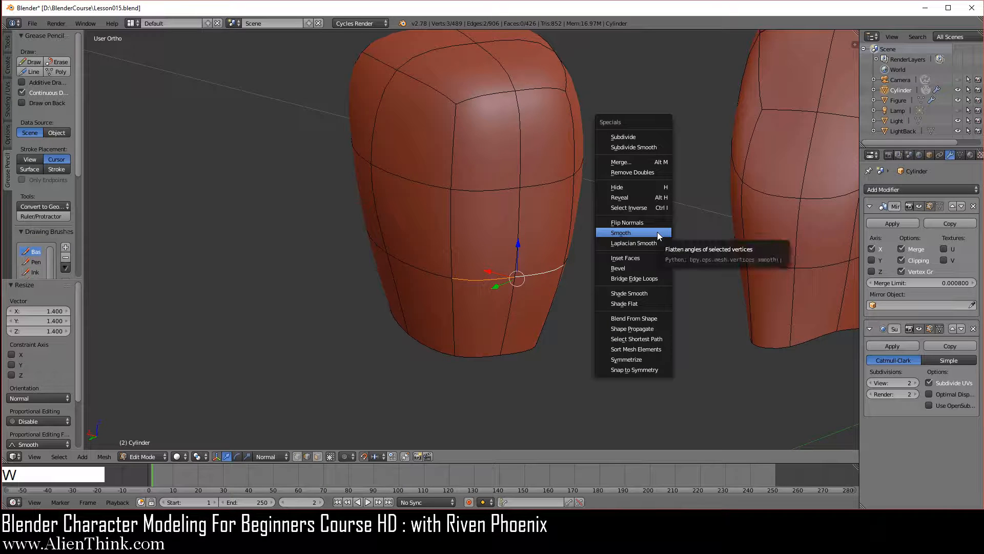
left_click(658, 233)
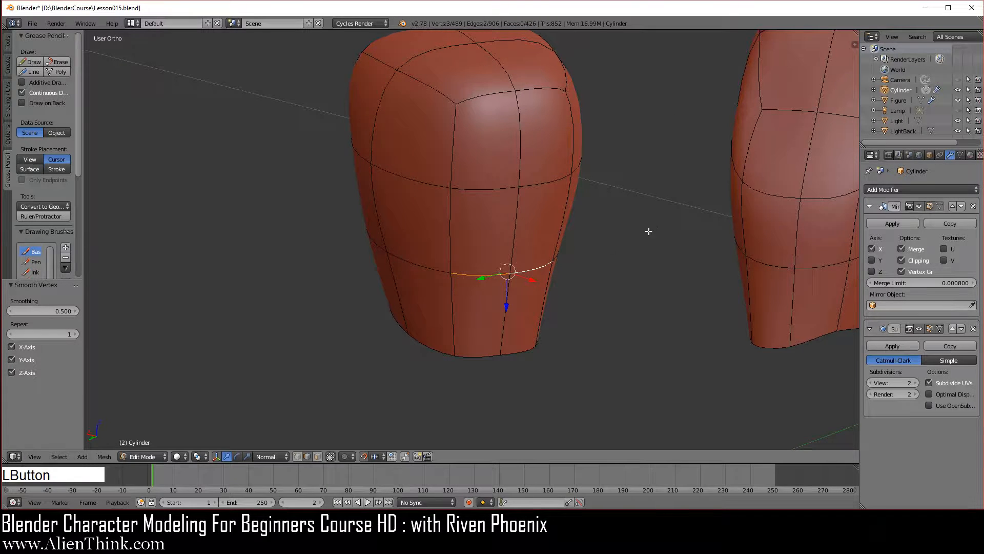
- Using face selection, select the premolar's four crown faces, scale them to 0.4 along normal Y and move them -0.03 along normal X
middle_click_drag(542, 211, 538, 270, "shift")
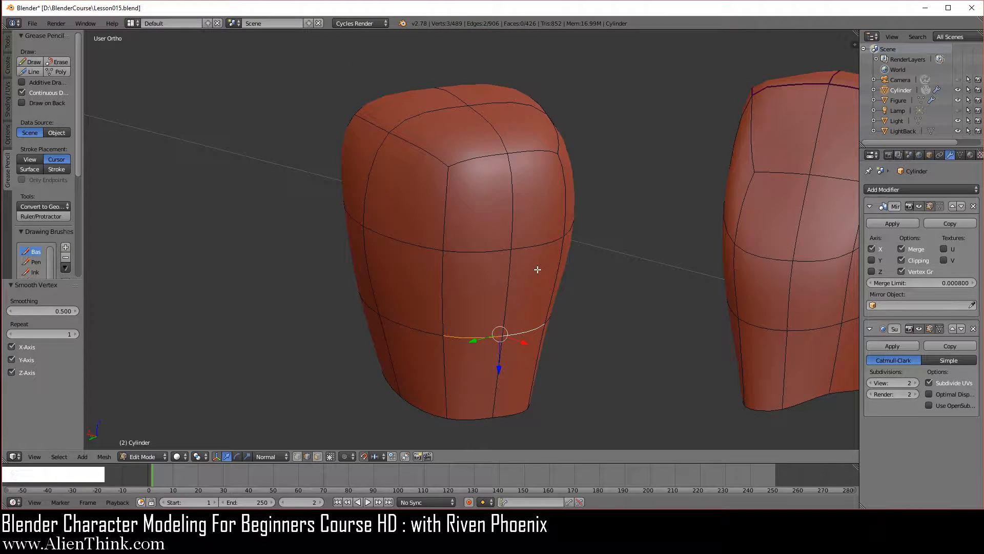
left_click(317, 456)
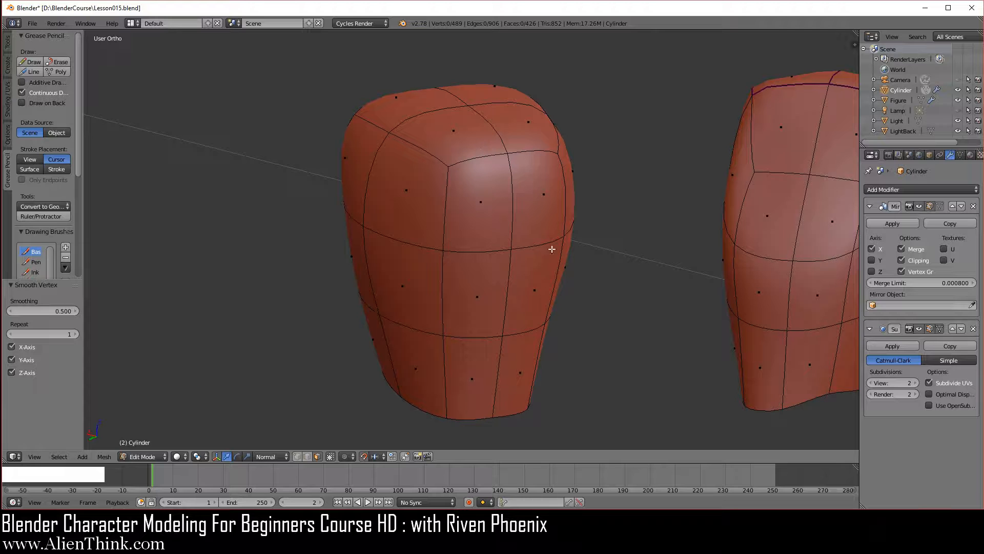
key("KP_7")
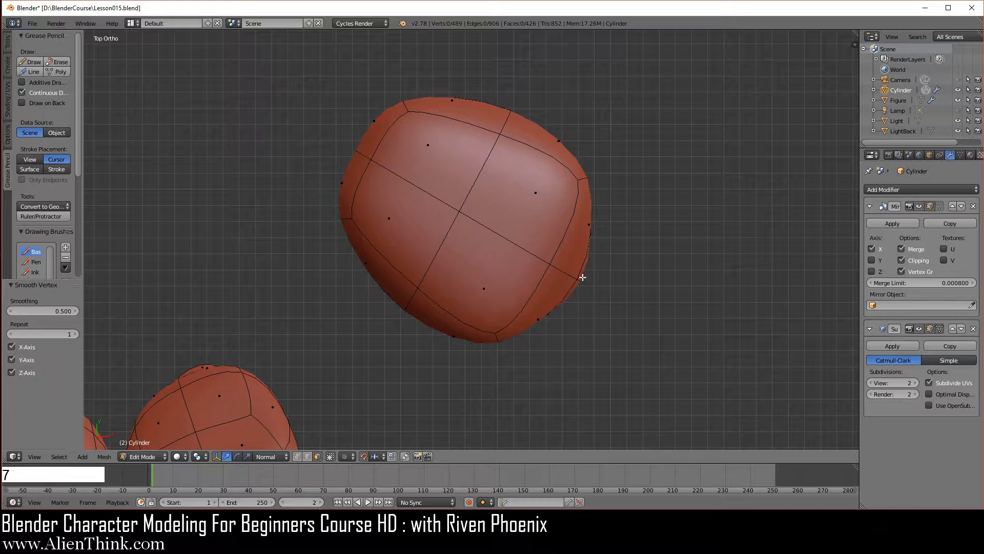
right_click(510, 206)
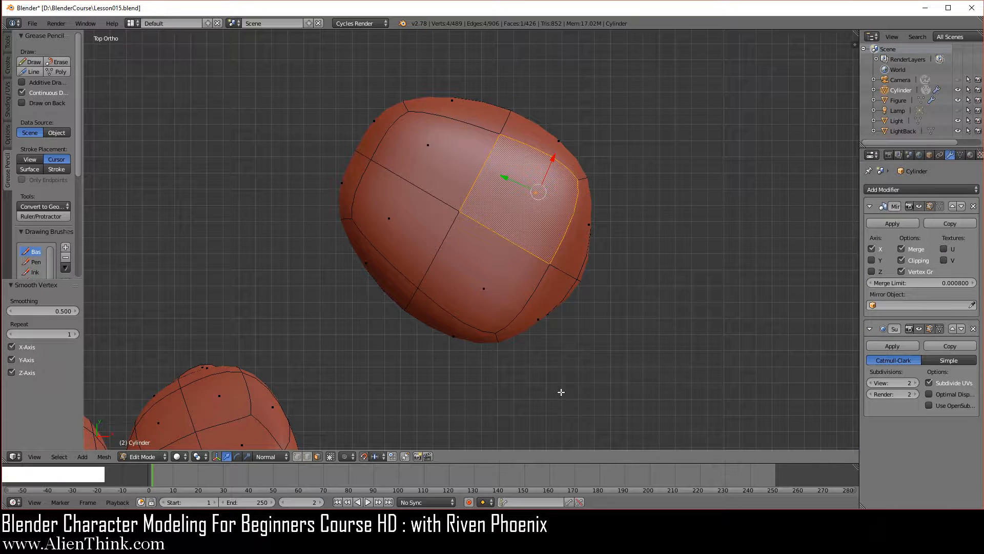
right_click(483, 275, "shift")
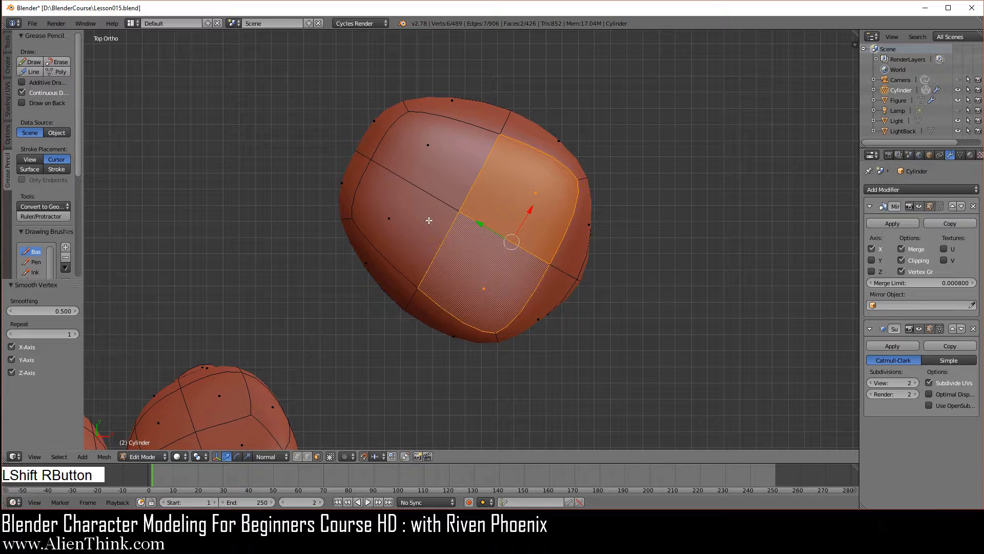
right_click(429, 219, "shift")
right_click(431, 169, "shift")
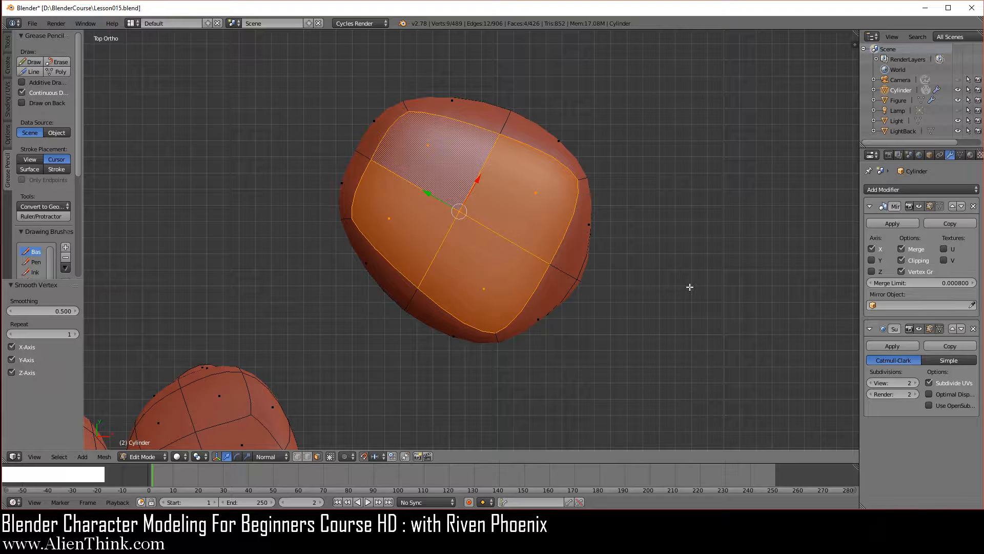
key("s")
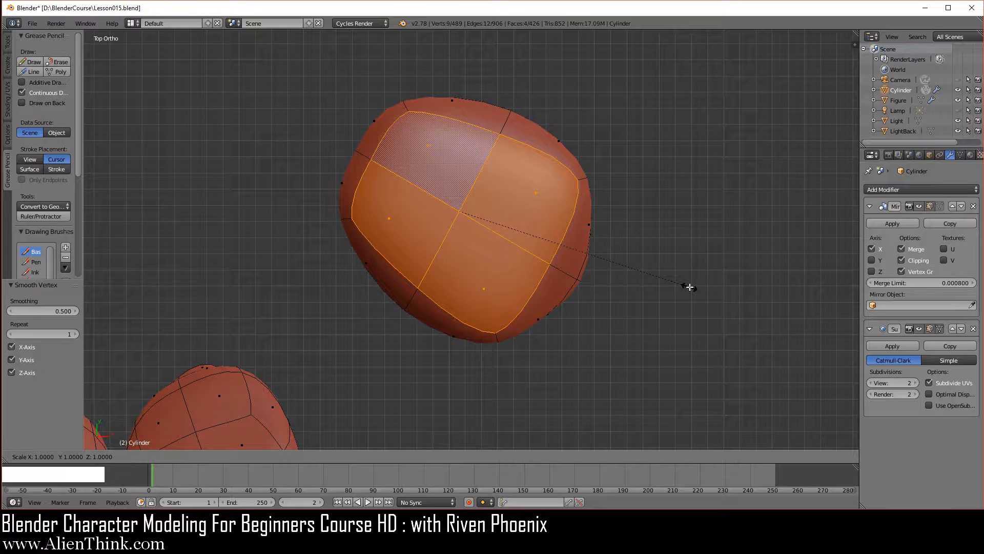
key("y")
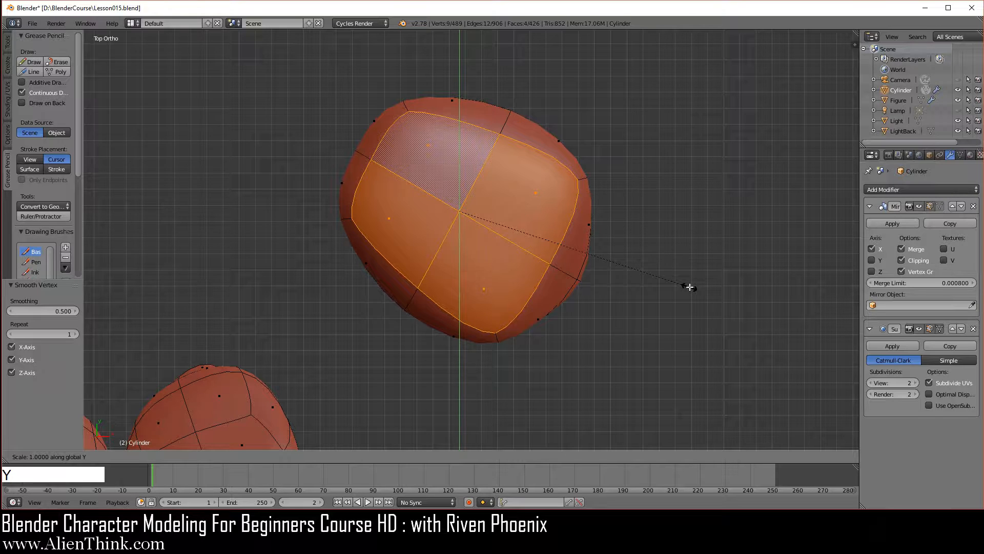
key("y")
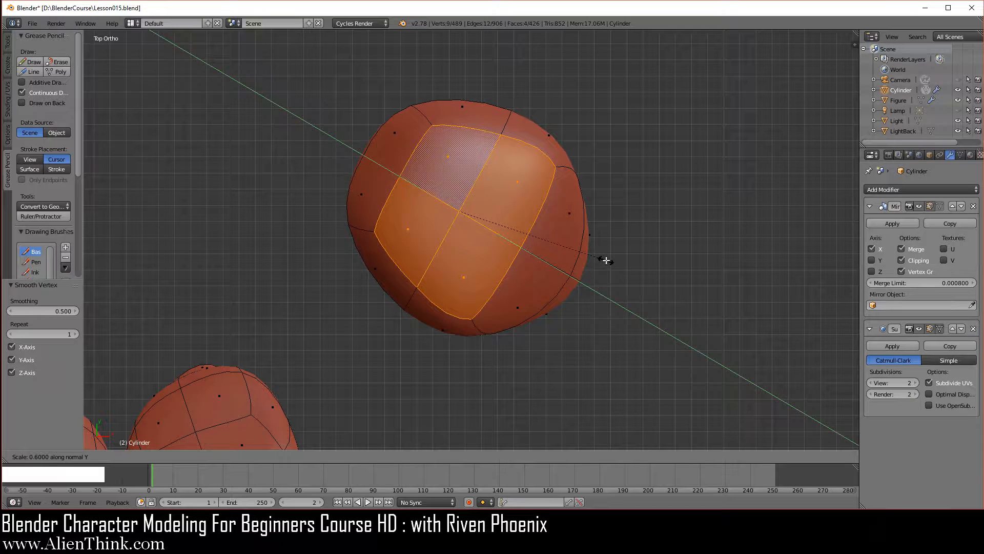
left_click(559, 245)
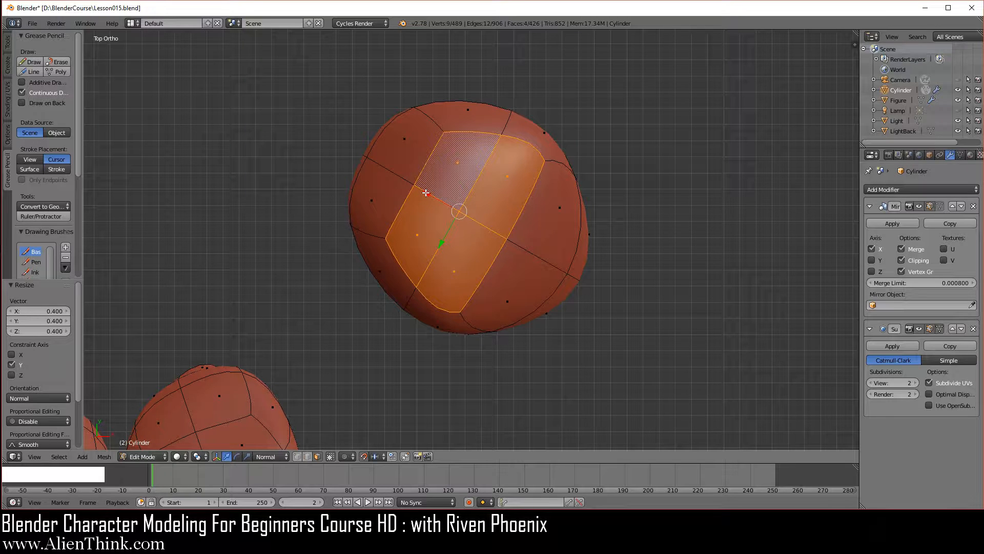
left_click_drag(426, 192, 458, 213)
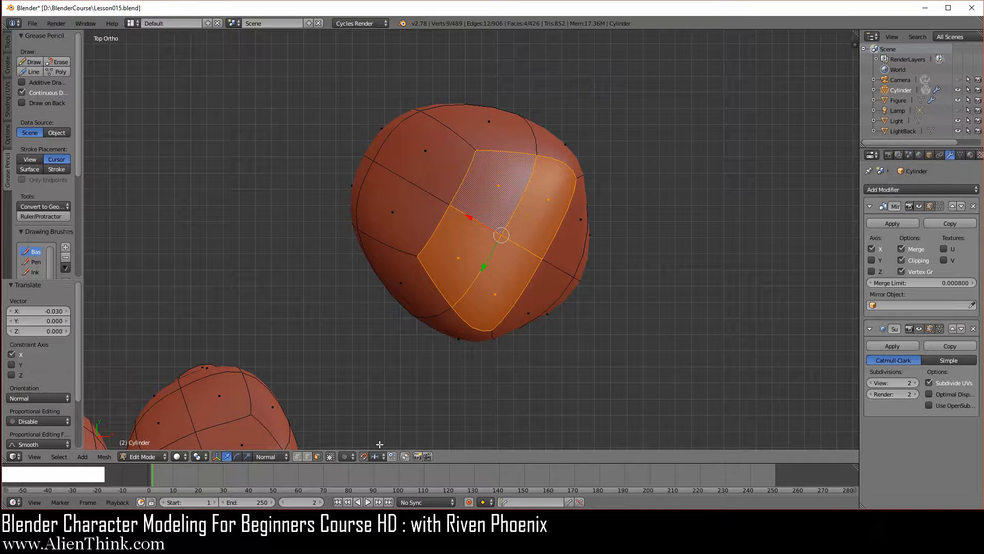
- Using edge selection, select the outer half of the crown's central cross edge and raise it 0.01 along normal Z
left_click(308, 457)
left_click(523, 251)
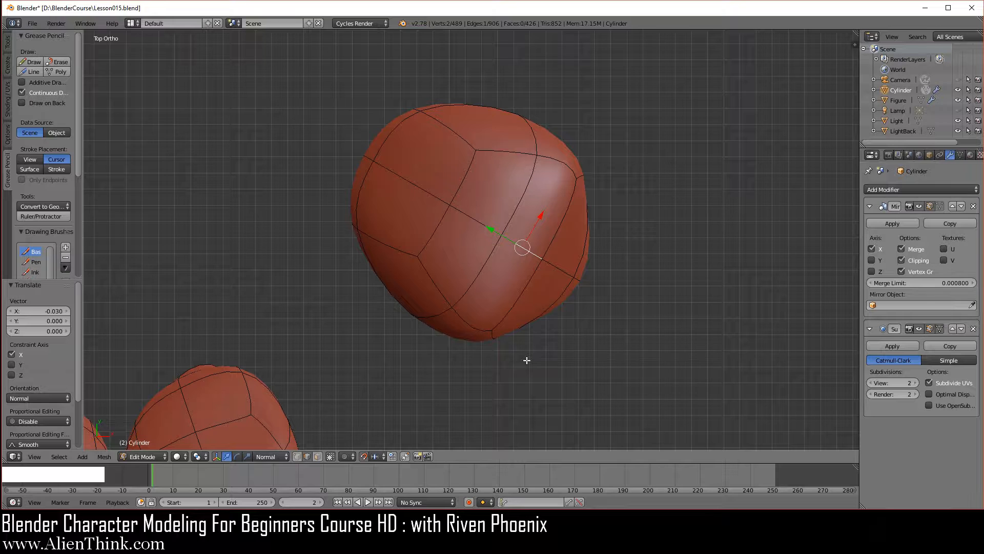
key("KP_1")
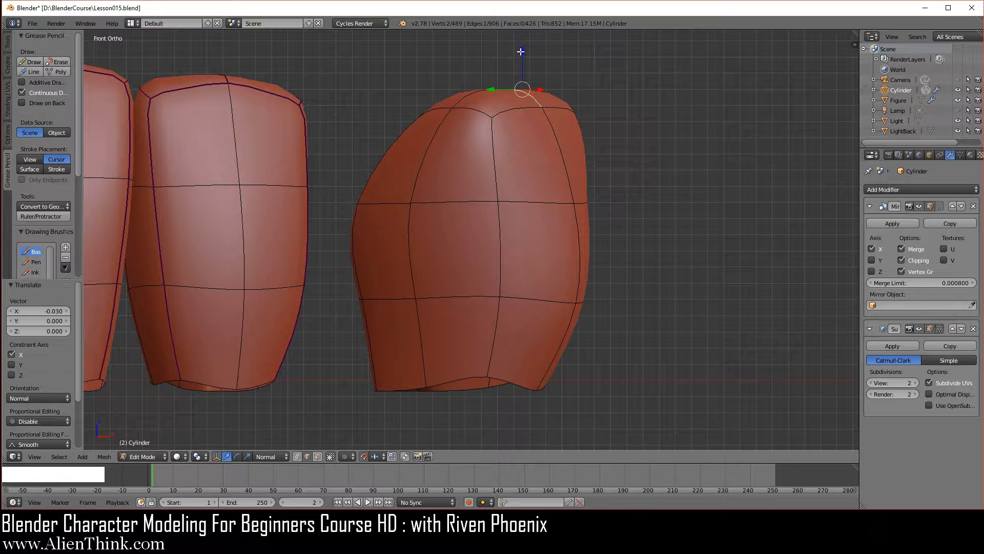
left_click_drag(522, 52, 523, 35)
- Select the outer-half edges at the crown's front and back ends and lower them 0.03 along normal Z
right_click(474, 107)
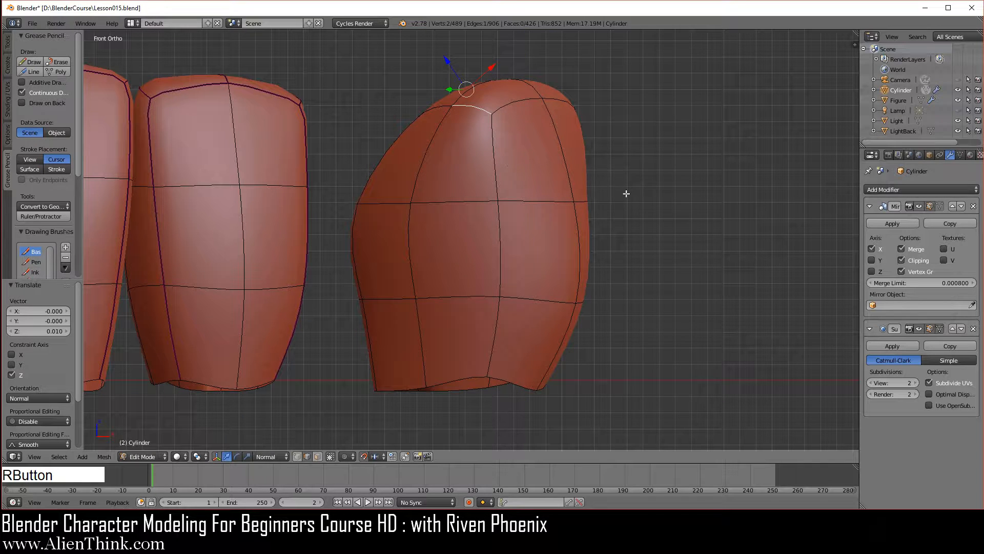
middle_click_drag(626, 194, 493, 257)
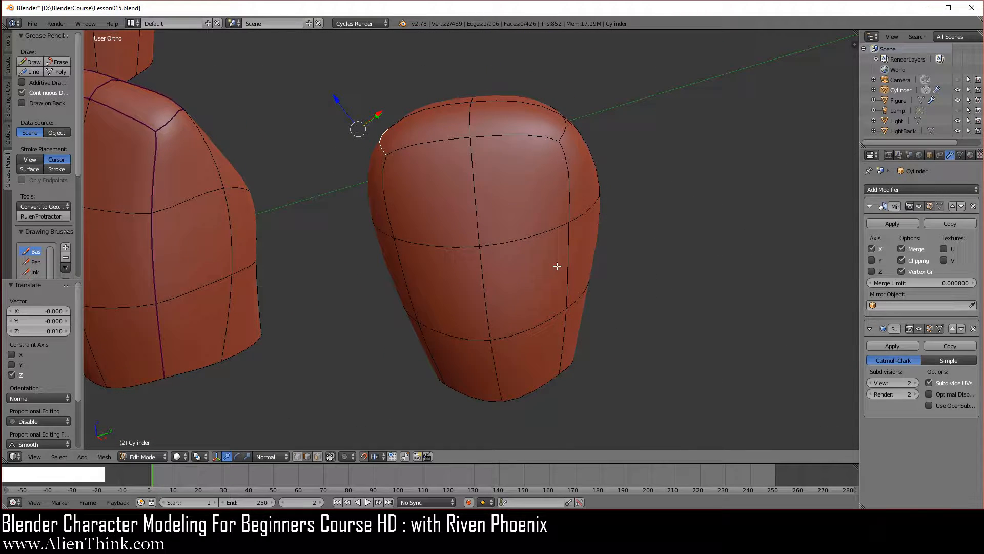
right_click(566, 127, "shift")
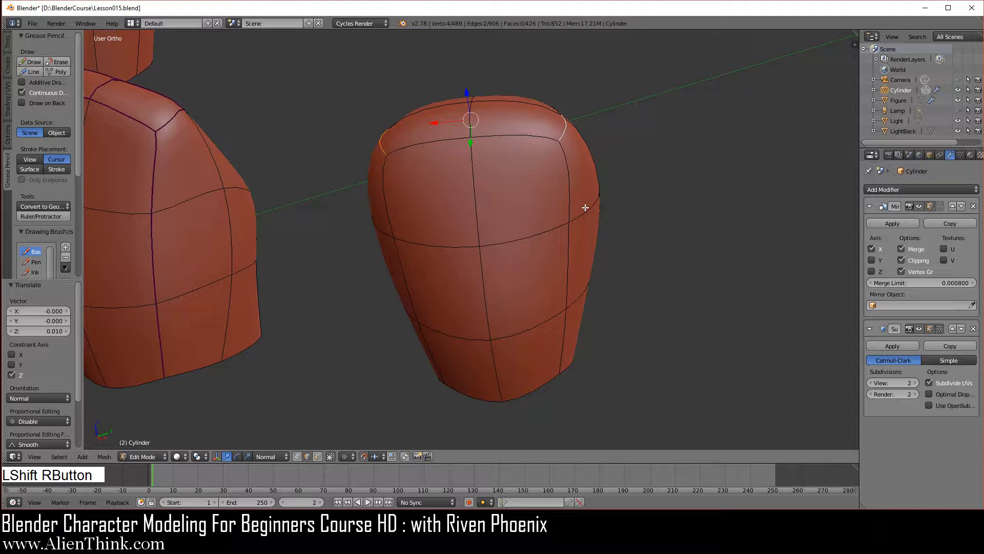
key("KP_1")
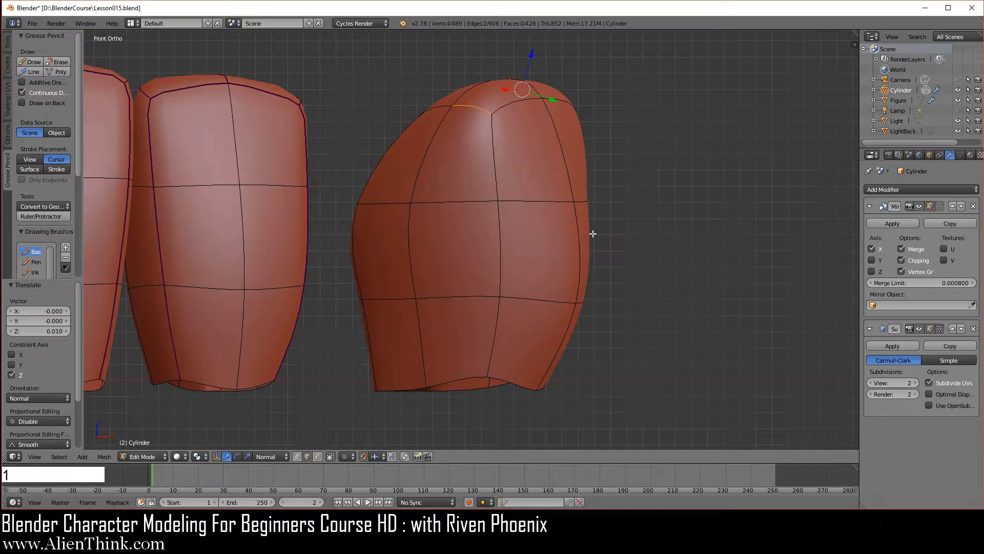
left_click(531, 52)
left_click_drag(532, 52, 519, 94)
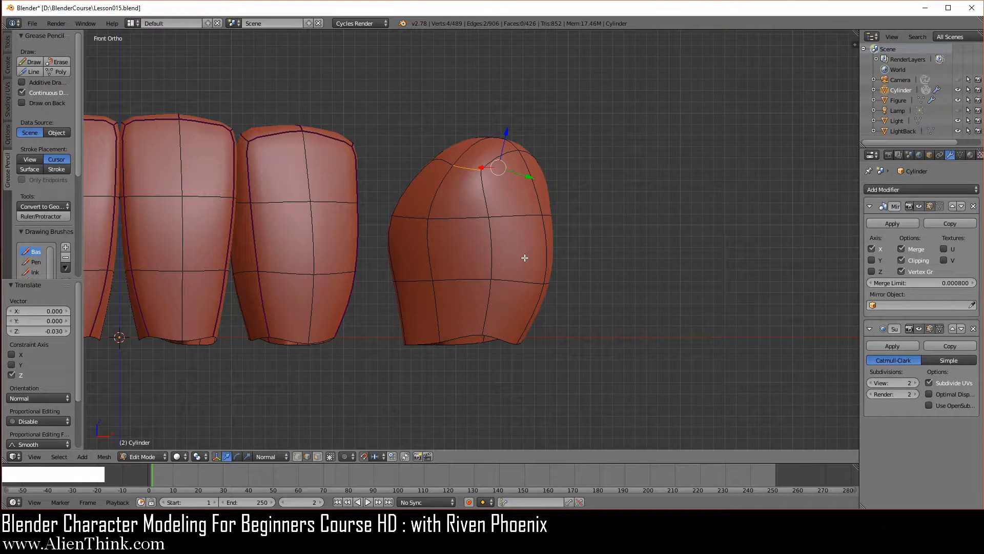
- Using vertex selection and Global orientation, raise the inner side's middle vertex on the upper horizontal loop 0.07 along Z
key("Tab")
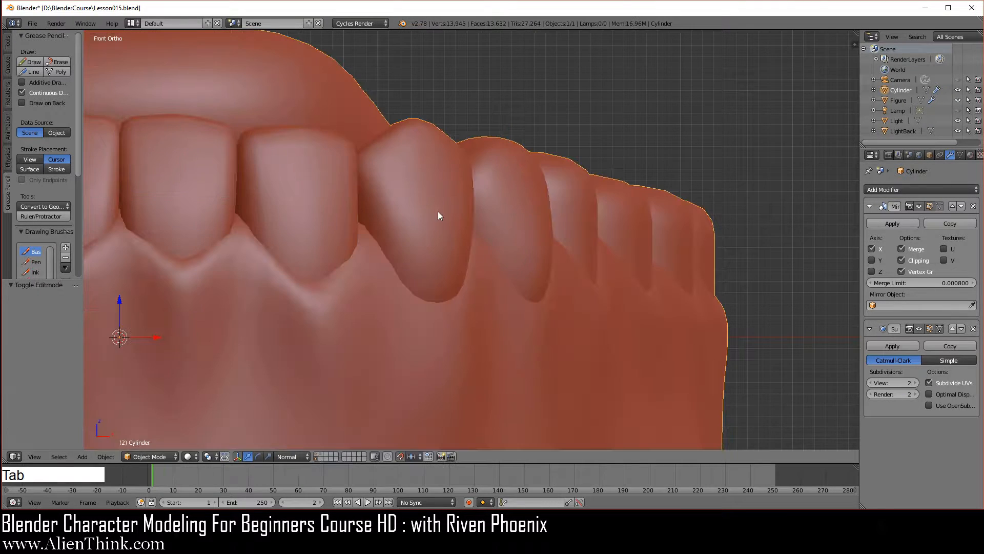
middle_click_drag(440, 213, 518, 185)
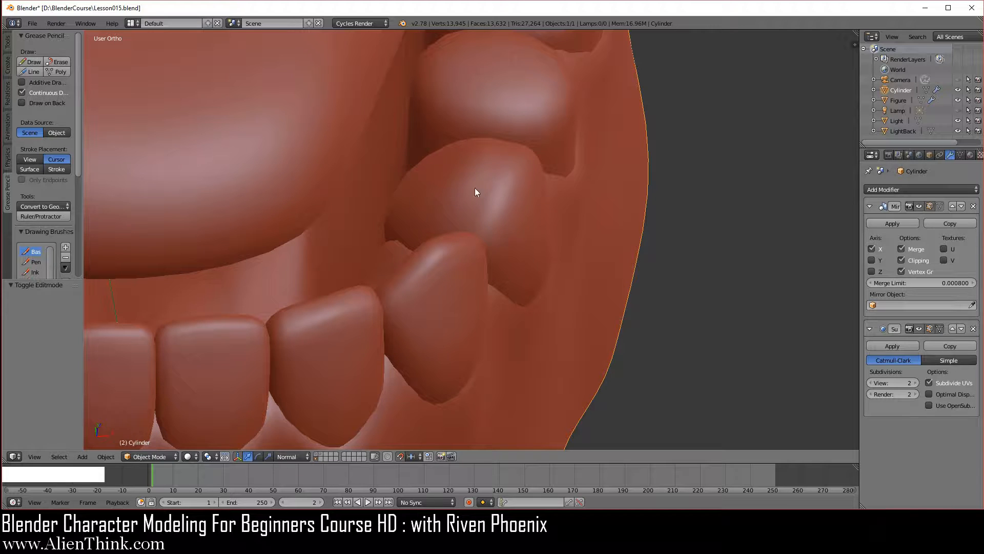
middle_click_drag(404, 311, 420, 312)
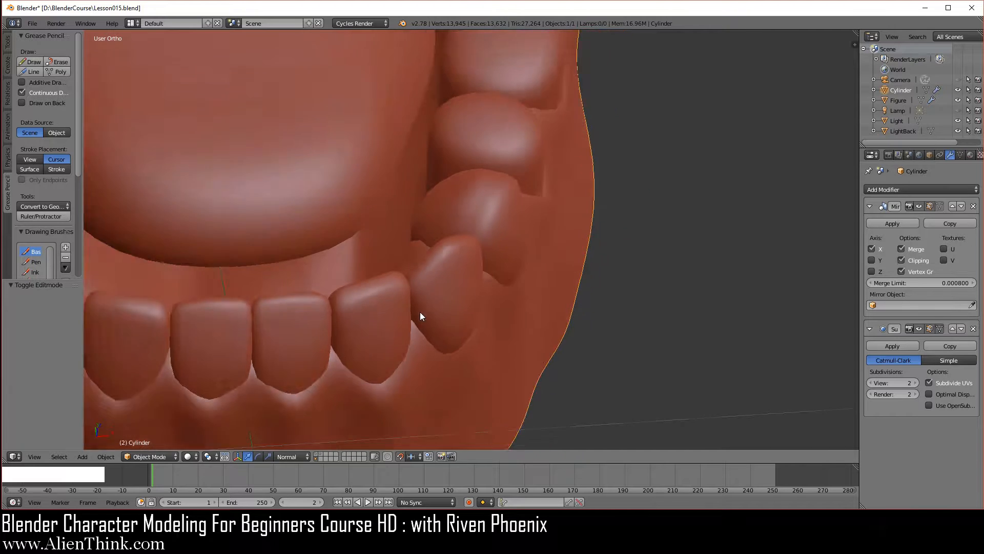
scroll(468, 275, "up", 3)
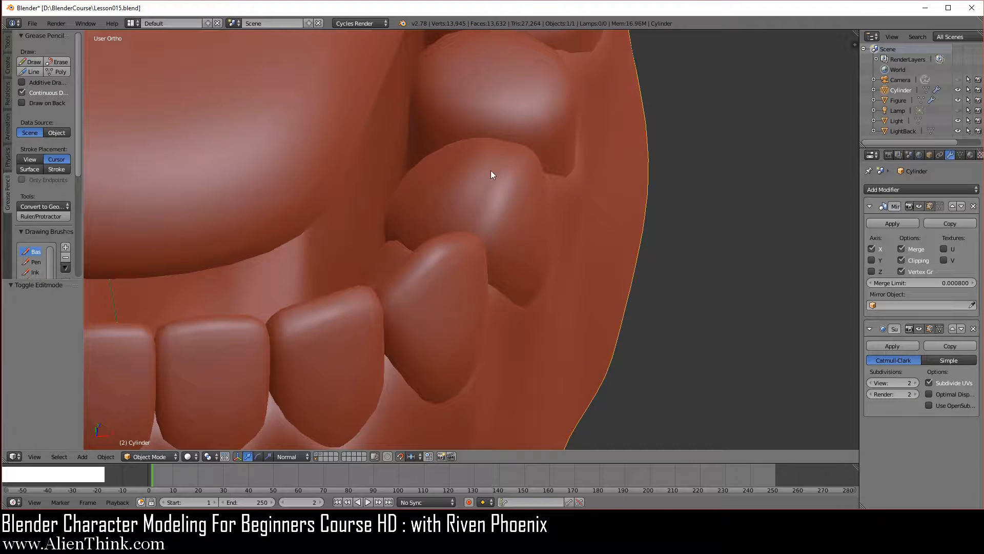
key("Tab")
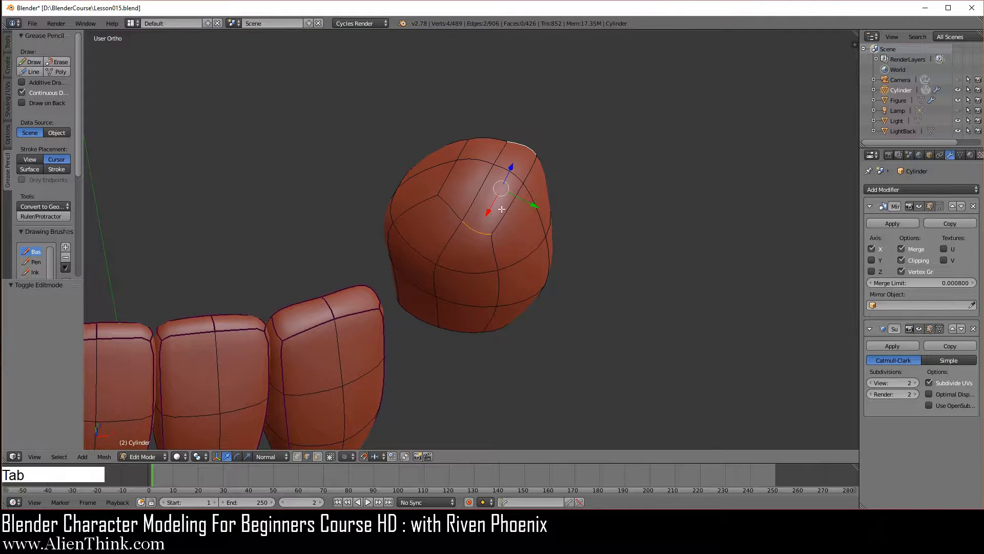
middle_click_drag(622, 292, 571, 307)
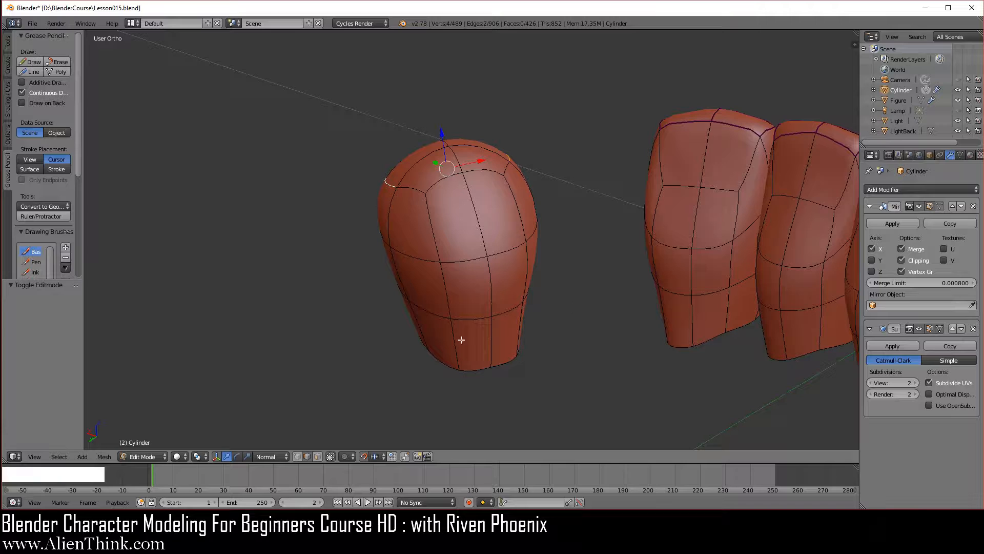
left_click(296, 456)
right_click(486, 256)
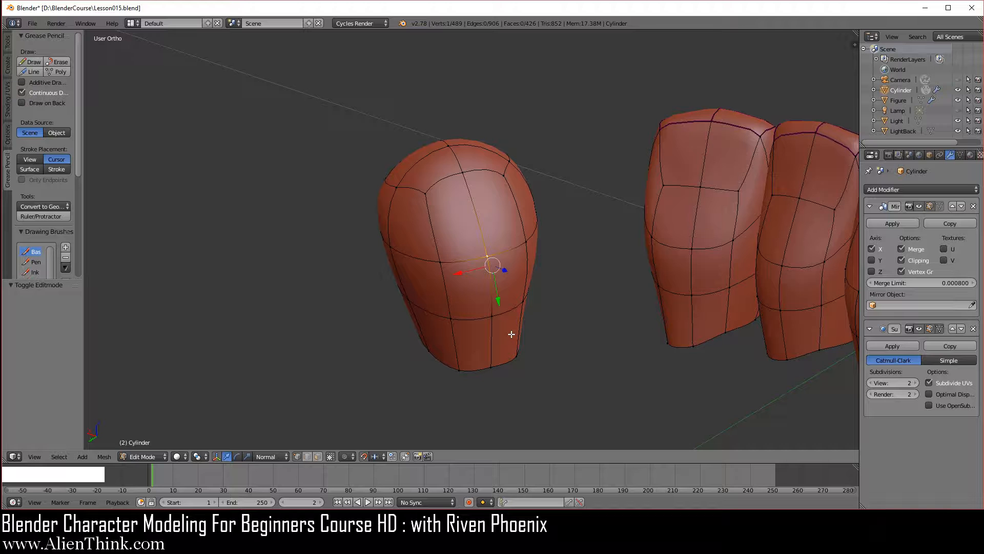
key("ctrl+KP_1")
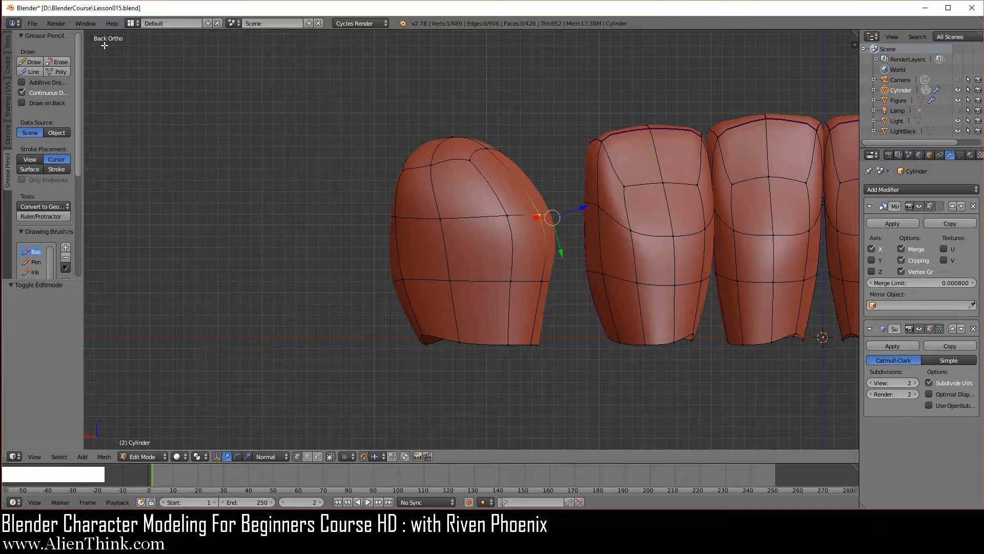
left_click(278, 455)
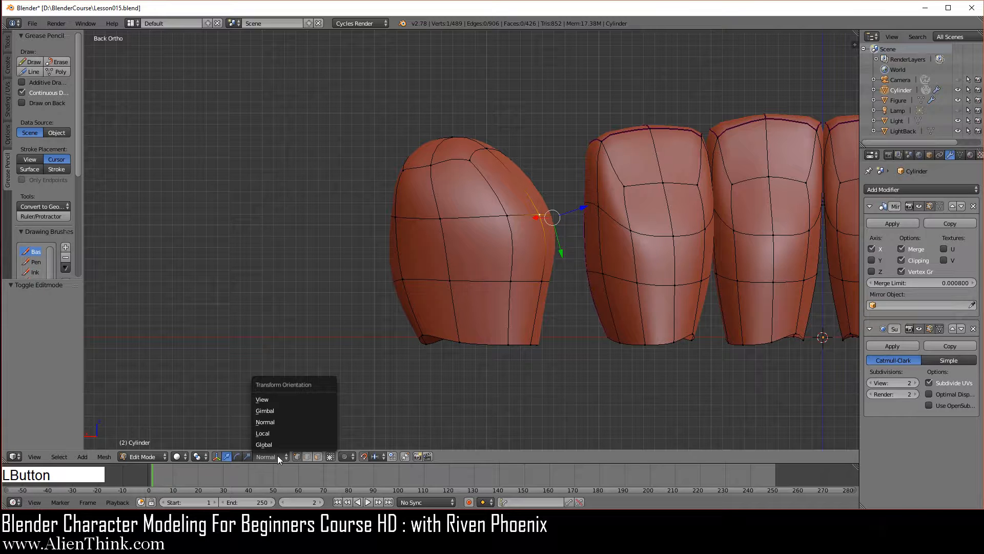
left_click(278, 445)
scroll(637, 291, "up", 2)
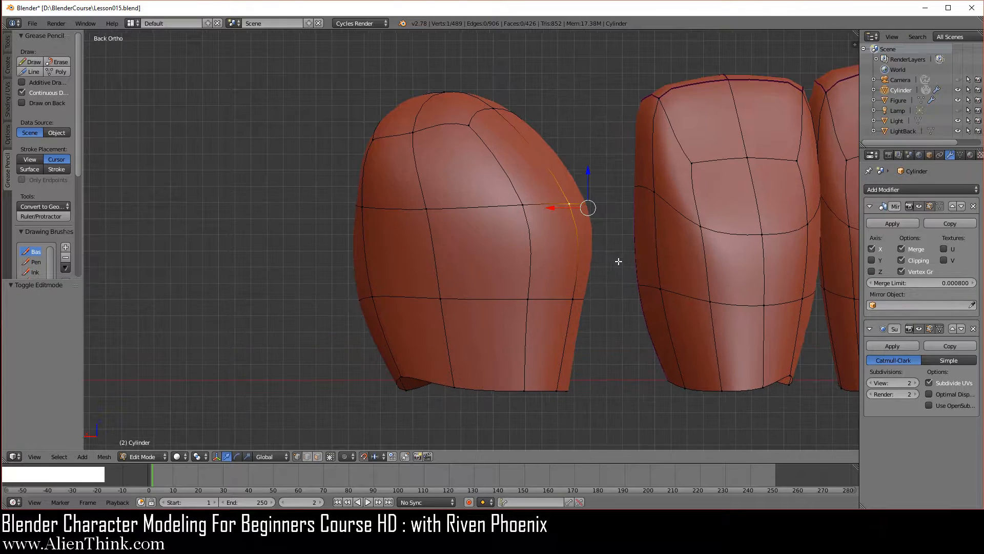
middle_click_drag(610, 246, 538, 264, "shift")
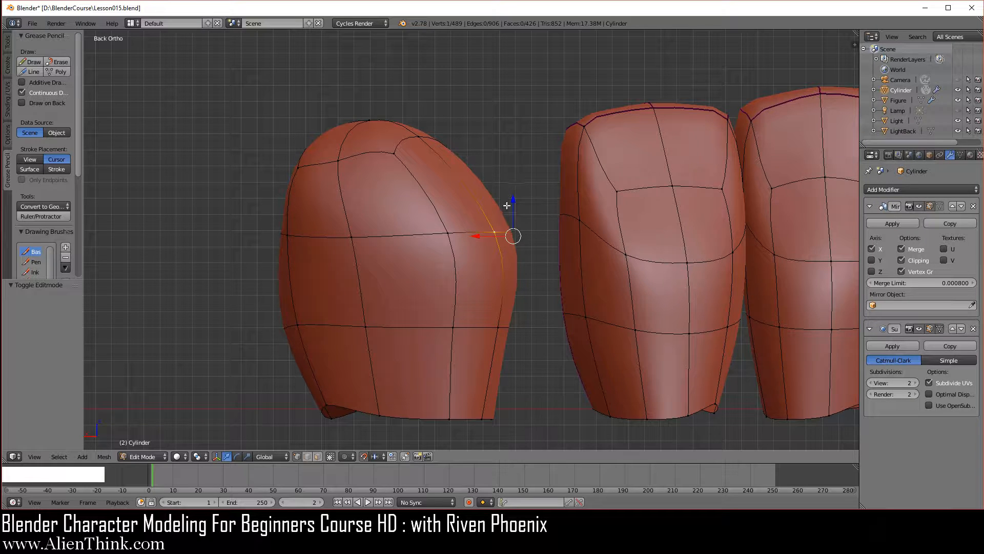
left_click_drag(512, 201, 512, 95)
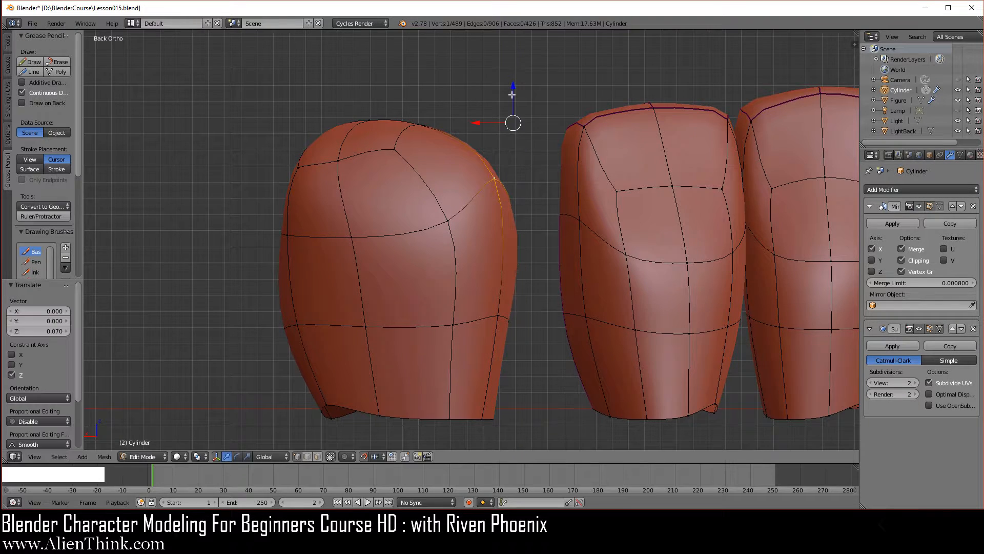
right_click(395, 149)
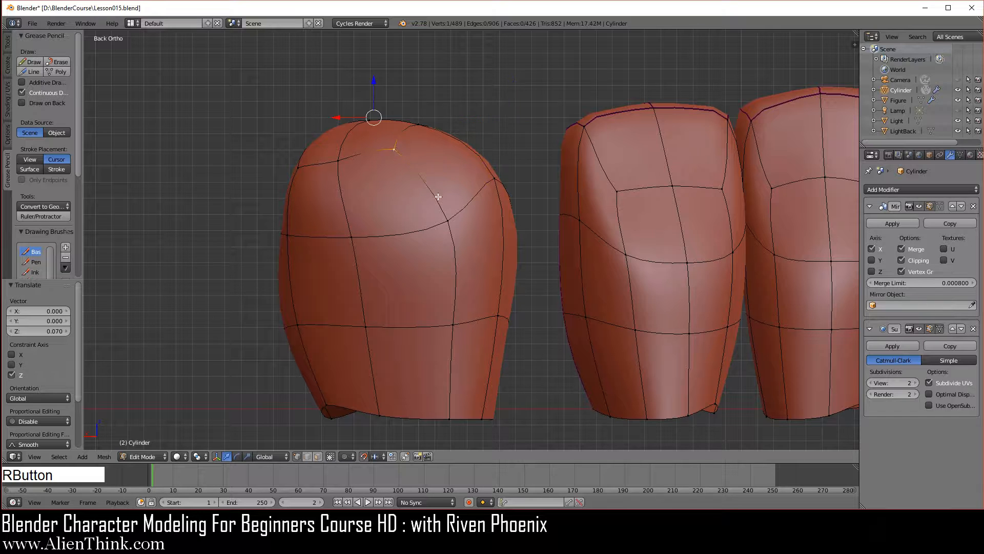
middle_click_drag(509, 195, 461, 223)
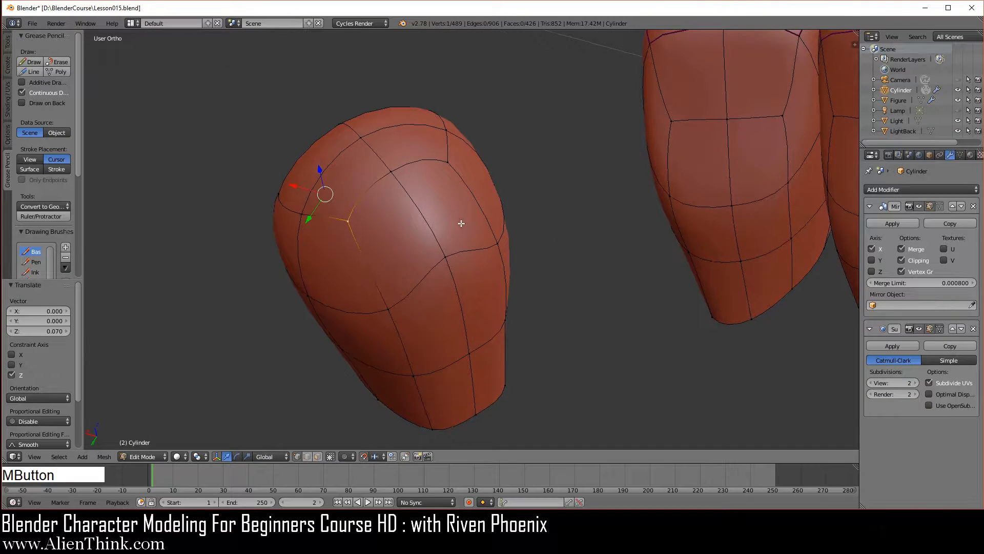
right_click(447, 162, "shift")
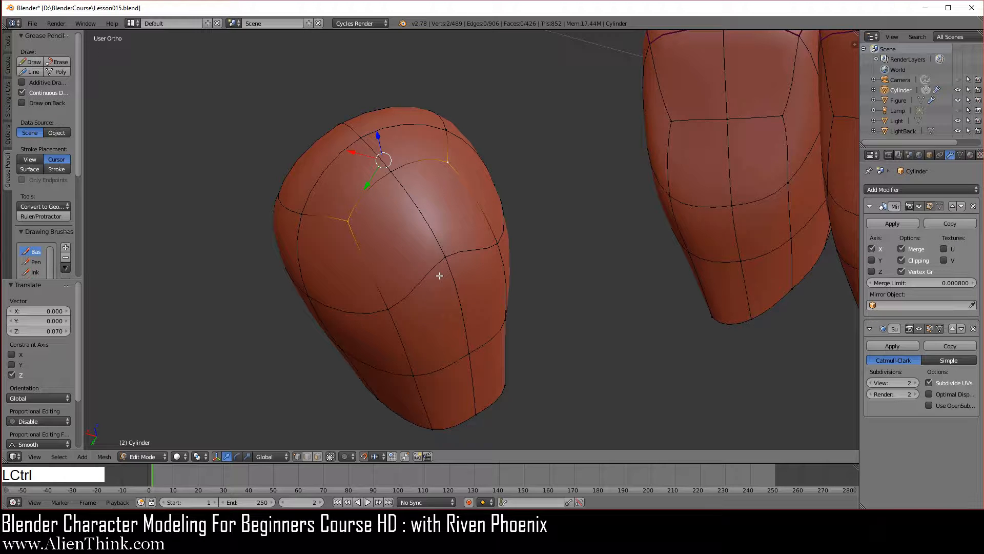
key("ctrl+KP_1")
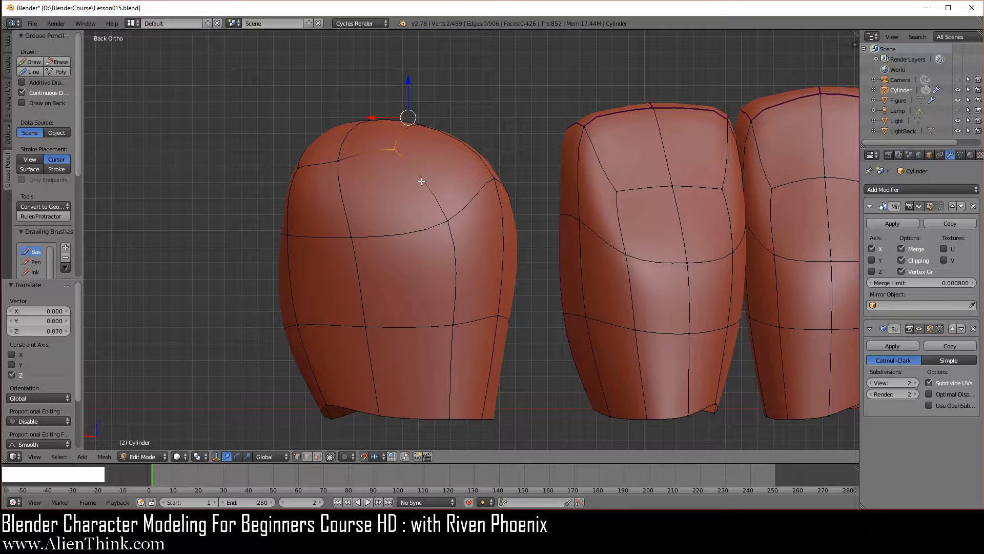
- Add one horizontal loop cut around the premolar between its crown rim and upper horizontal loop, keeping the slide factor at 0
key("ctrl+r")
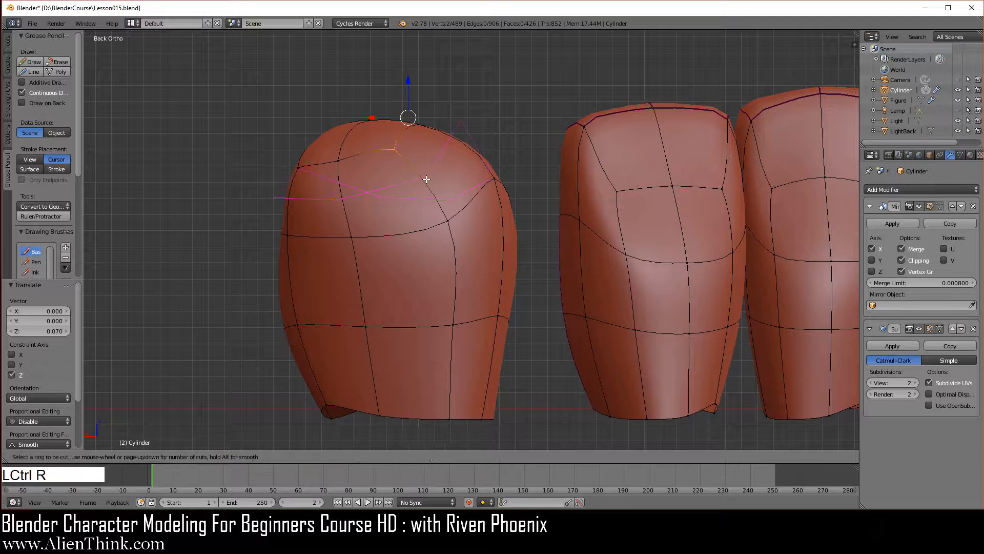
left_click(424, 180)
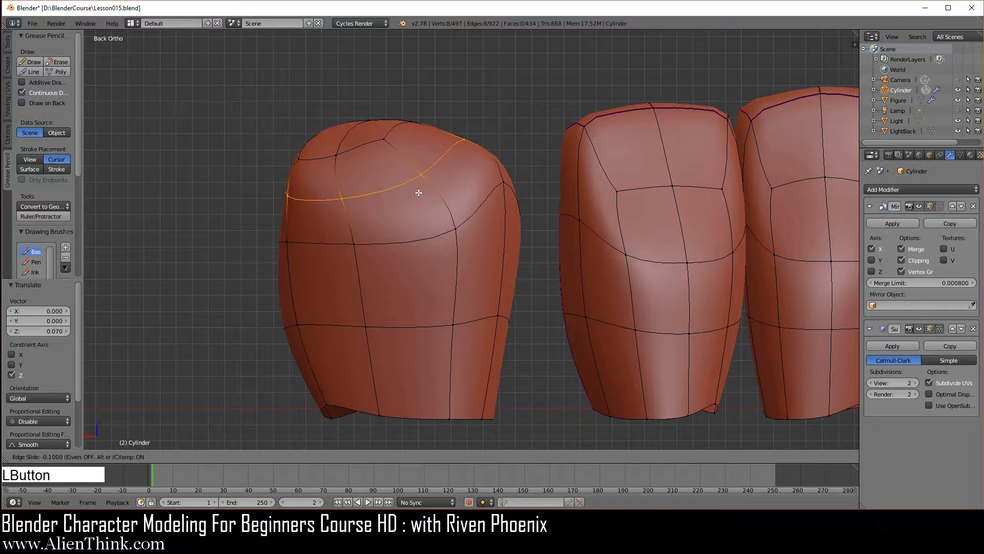
right_click(426, 181)
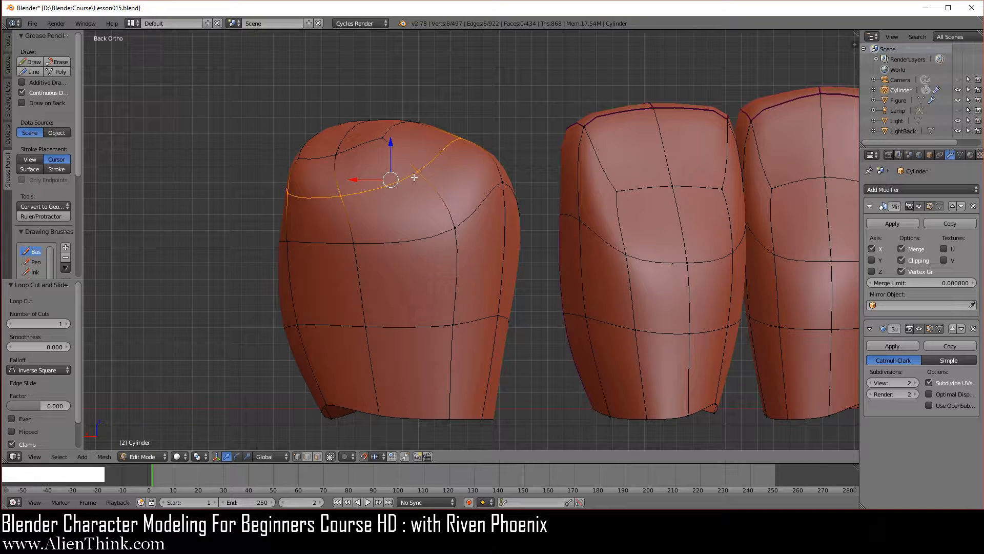
- Select the crown's middle vertices at the front and back ends of its chewing surface and lower them 0.1 along Z
right_click(385, 141)
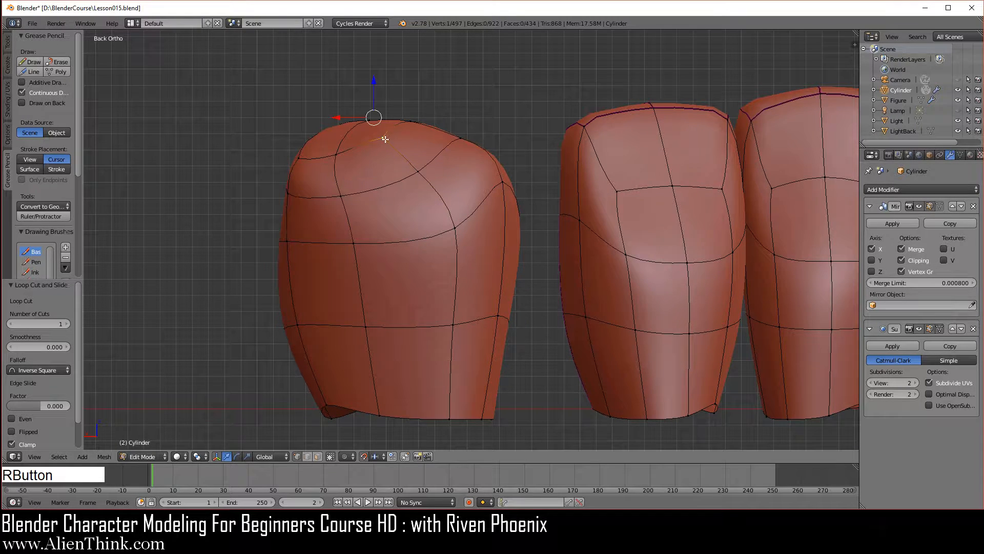
middle_click_drag(551, 203, 472, 205)
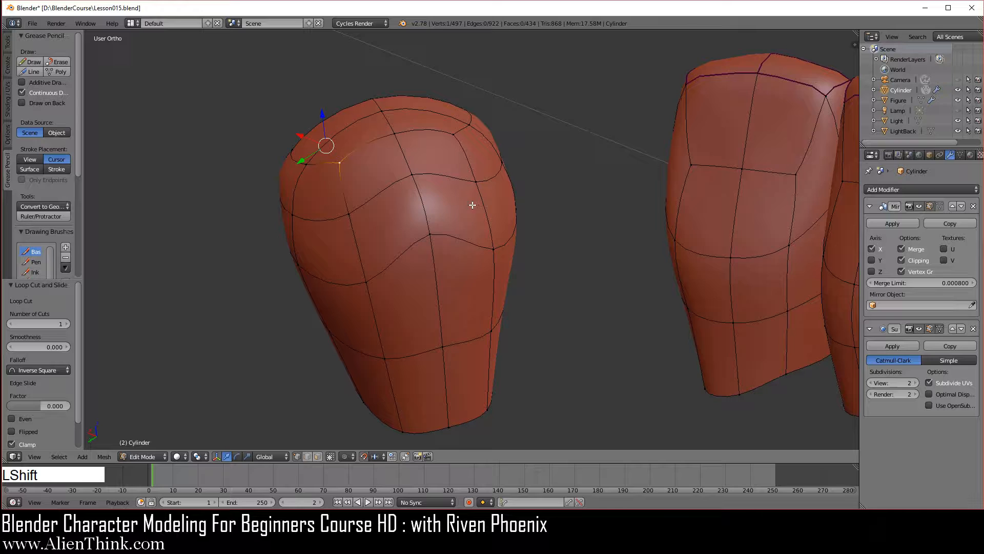
right_click(454, 136, "shift")
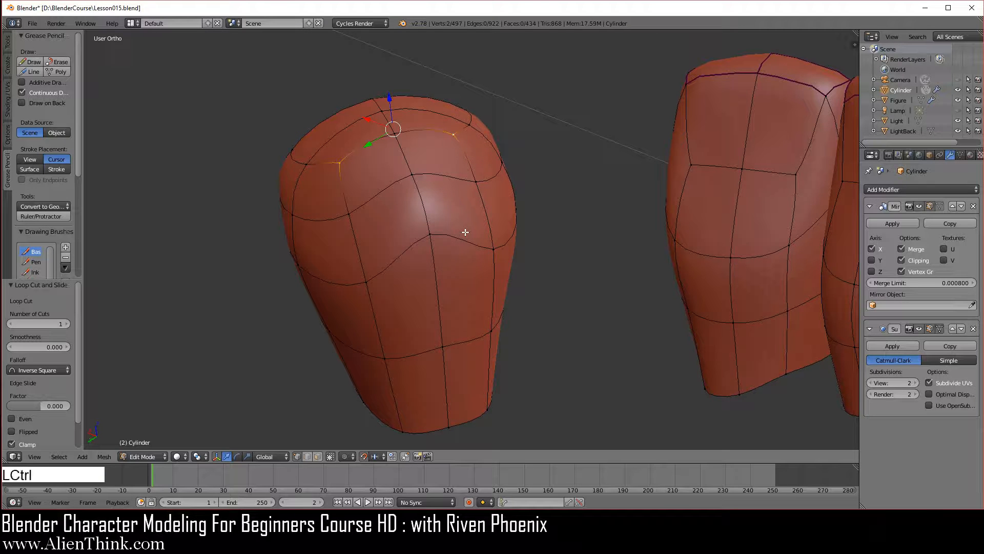
key("ctrl+1")
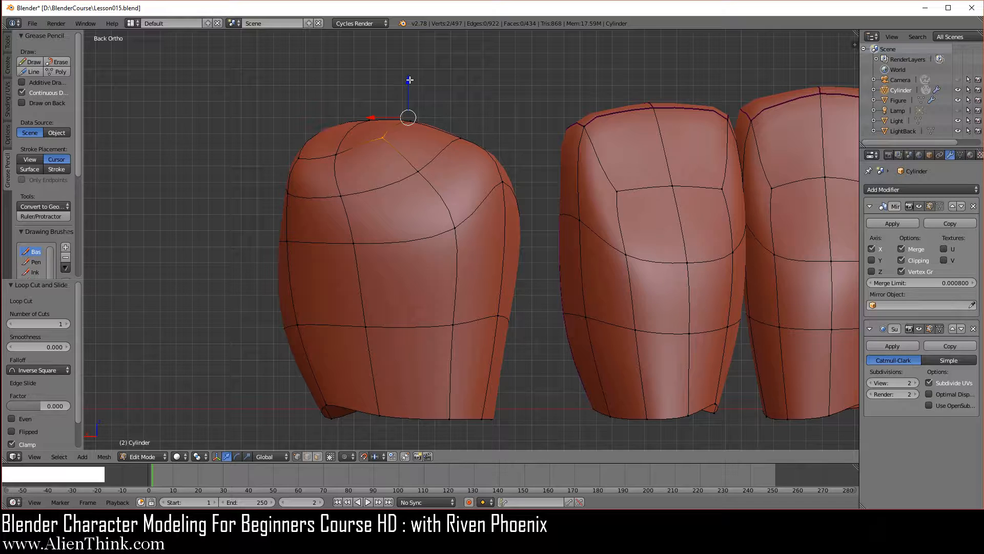
left_click(408, 80)
left_click_drag(408, 80, 398, 220)
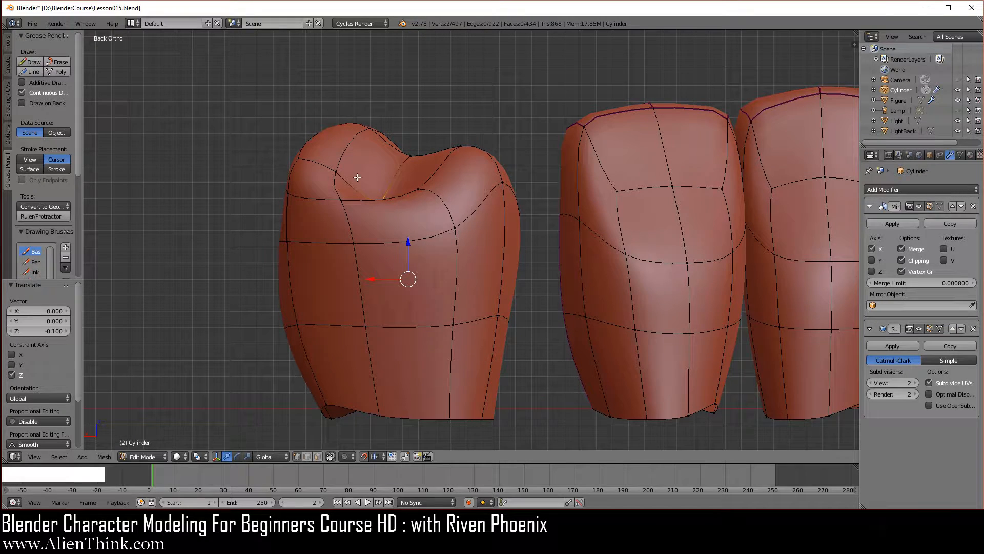
- Lower the three vertices along the crown's inner side 0.03 along Z, and check the smoothed tooth in Object Mode
right_click(420, 186)
middle_click_drag(487, 199, 460, 308)
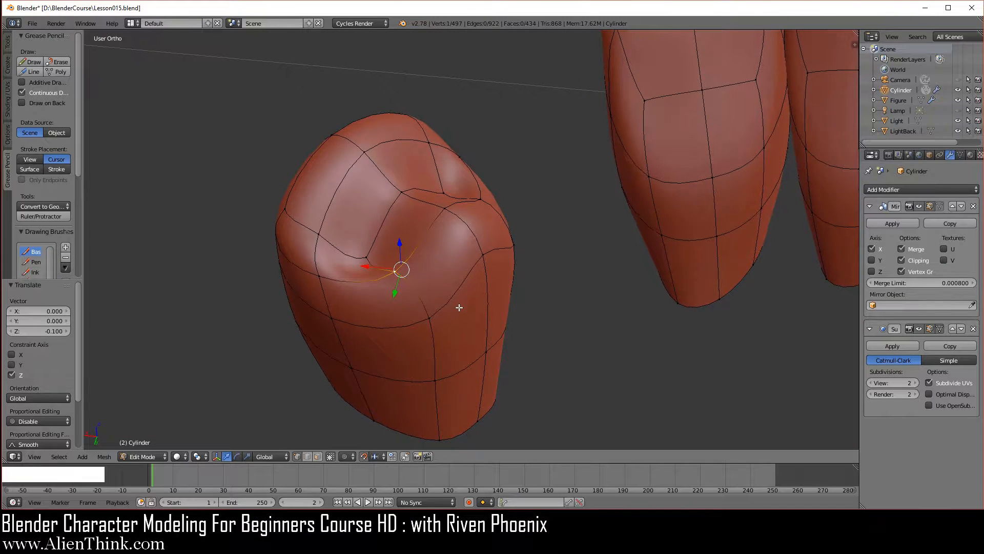
right_click(445, 209, "shift")
right_click(478, 201, "shift")
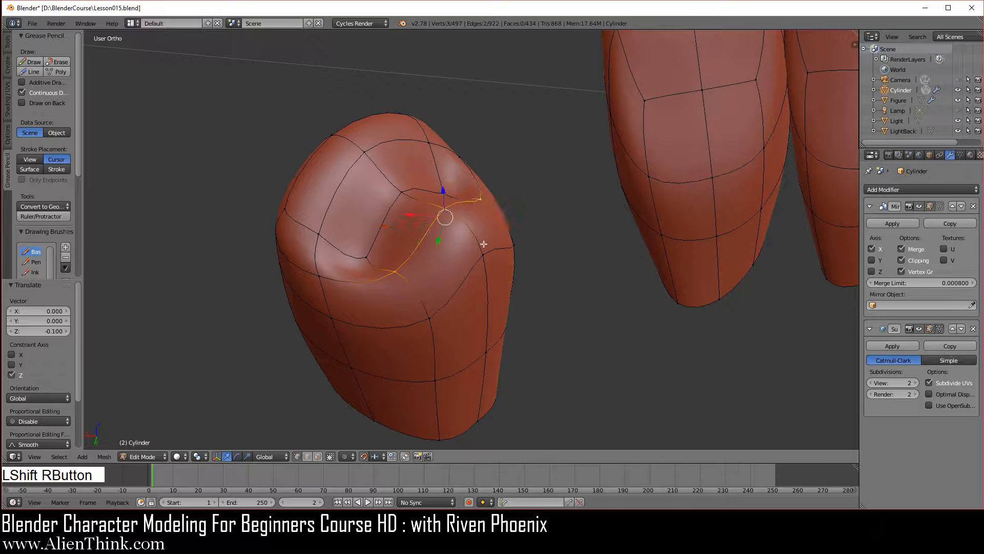
key("ctrl+KP_1")
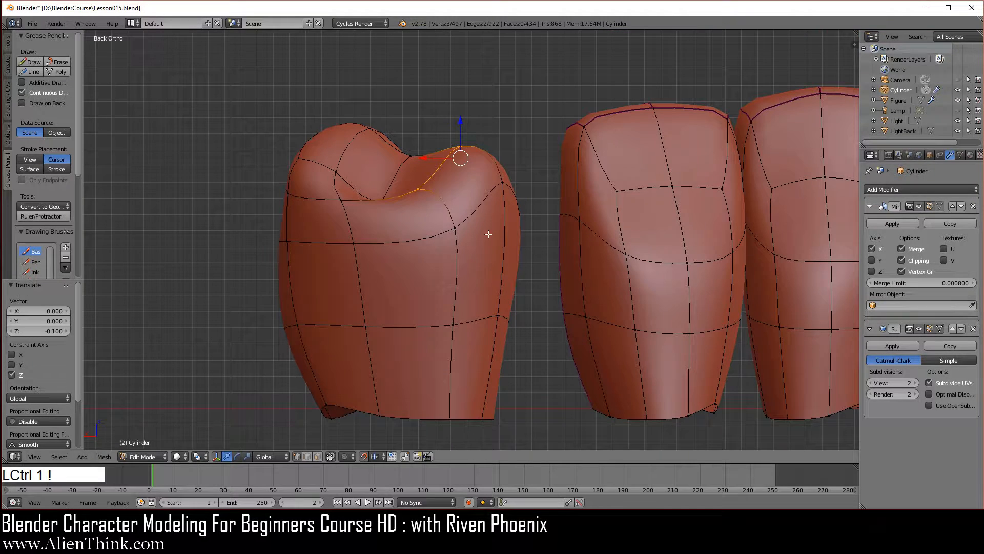
left_click_drag(459, 123, 457, 165)
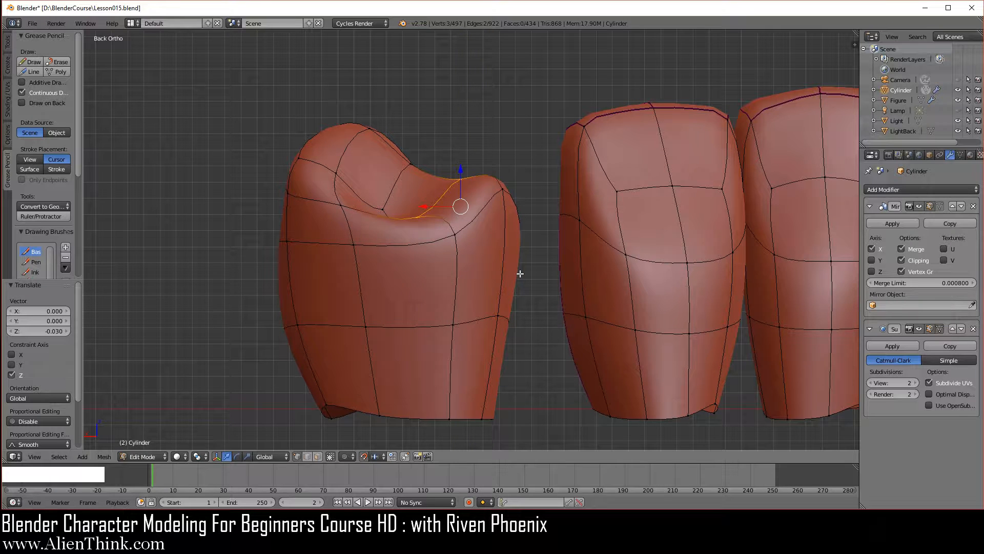
middle_click_drag(498, 309, 449, 268)
key("Tab")
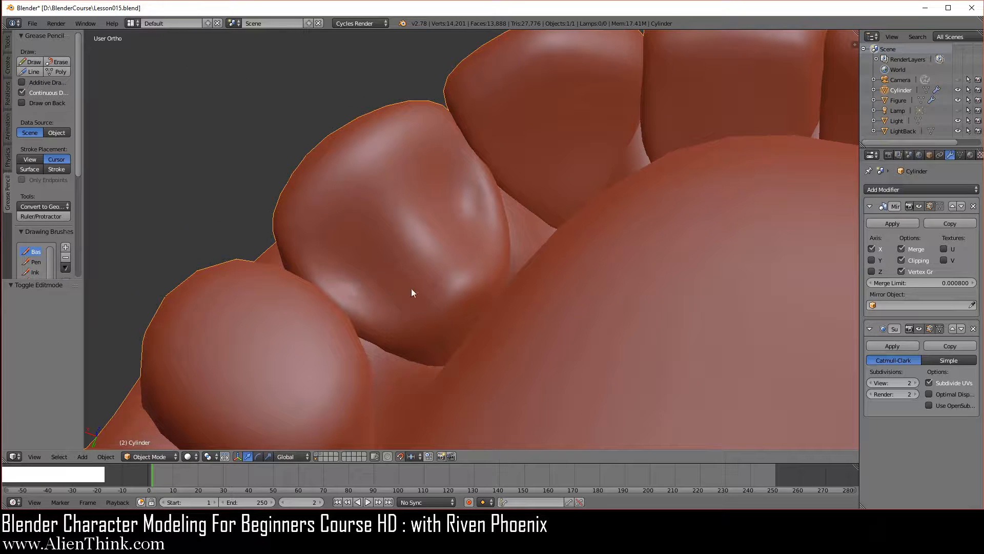
middle_click_drag(409, 391, 474, 364)
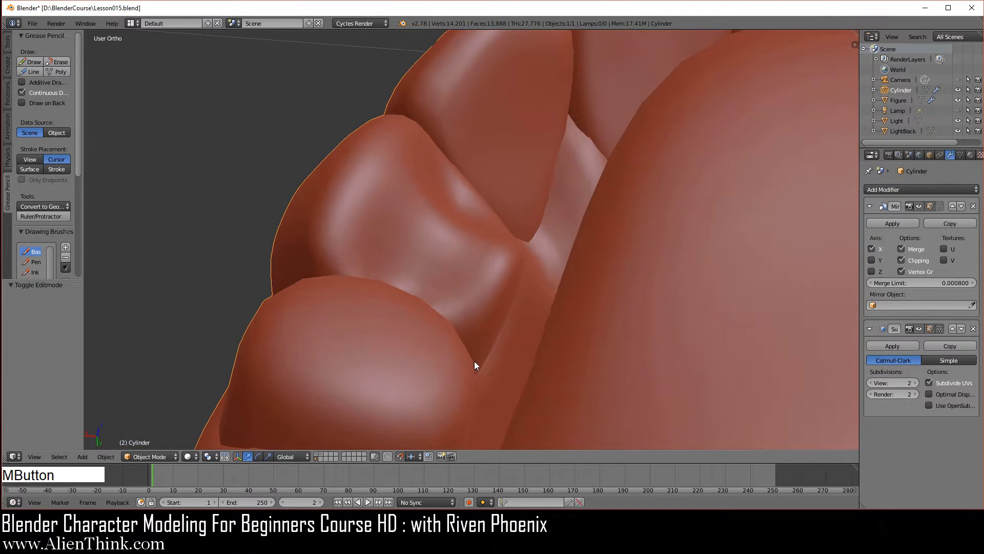
key("Tab")
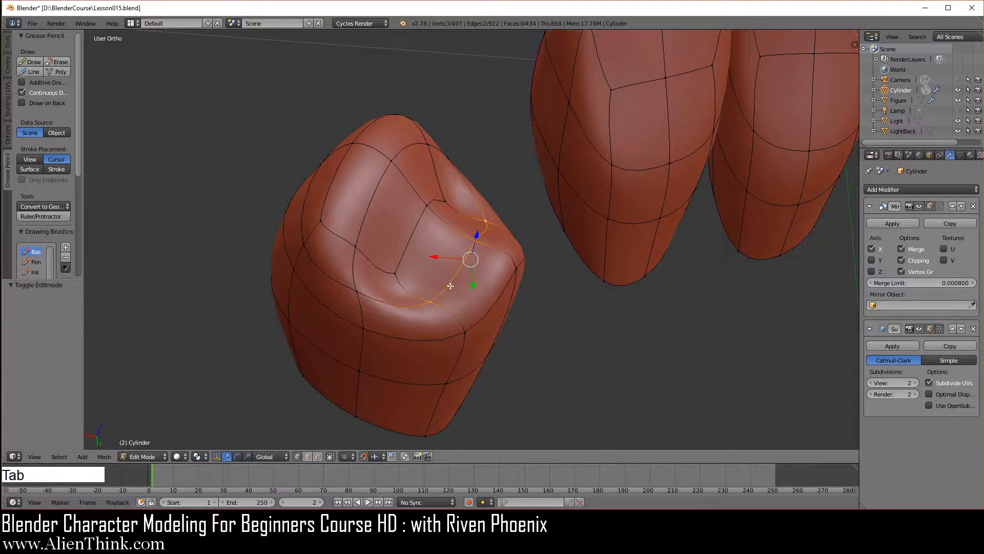
- Using edge selection, smooth the vertices of the two upper corner edges on the premolar's outer side by 0.5 with one repeat
middle_click_drag(401, 364, 451, 338)
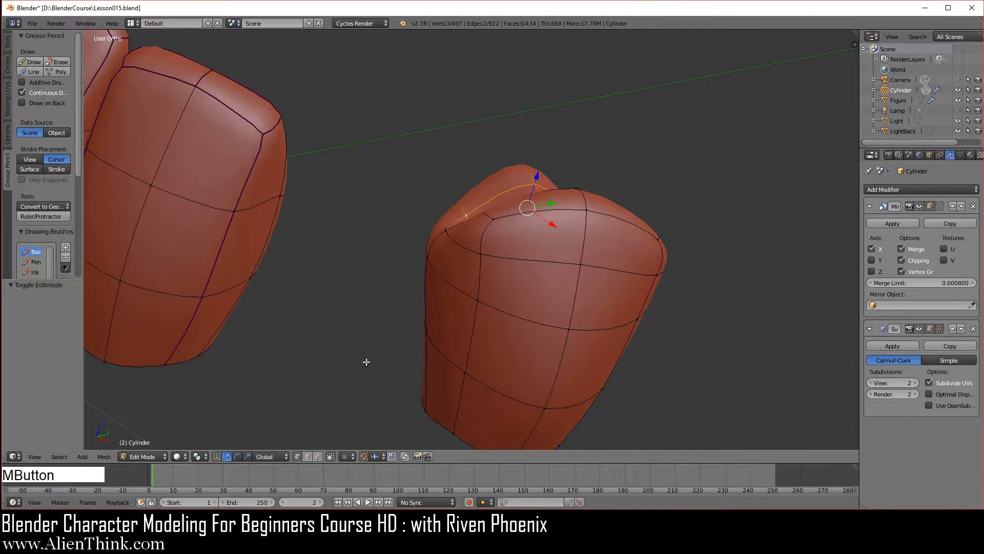
left_click(307, 456)
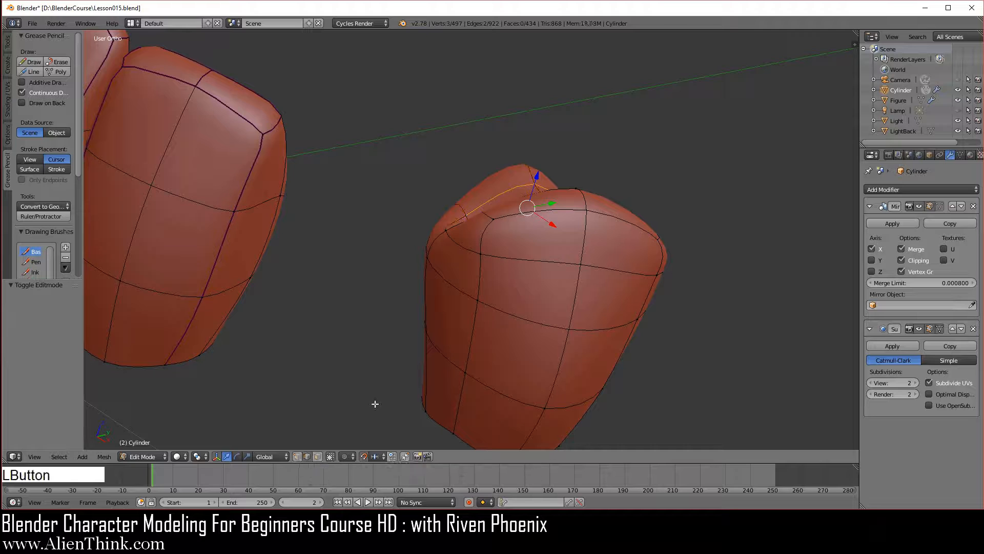
right_click(487, 239)
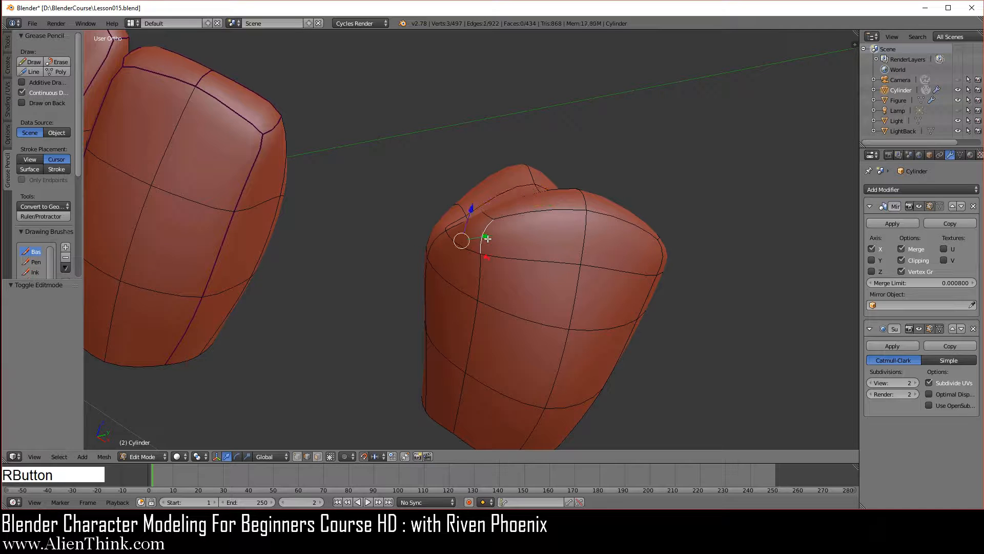
right_click(670, 263, "shift")
middle_click_drag(709, 292, 592, 329)
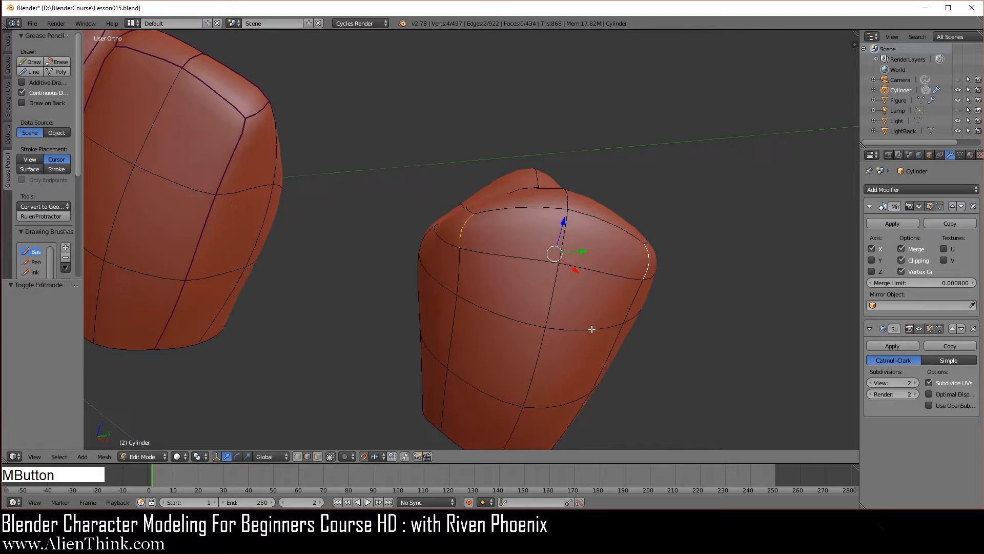
key("w")
left_click(695, 209)
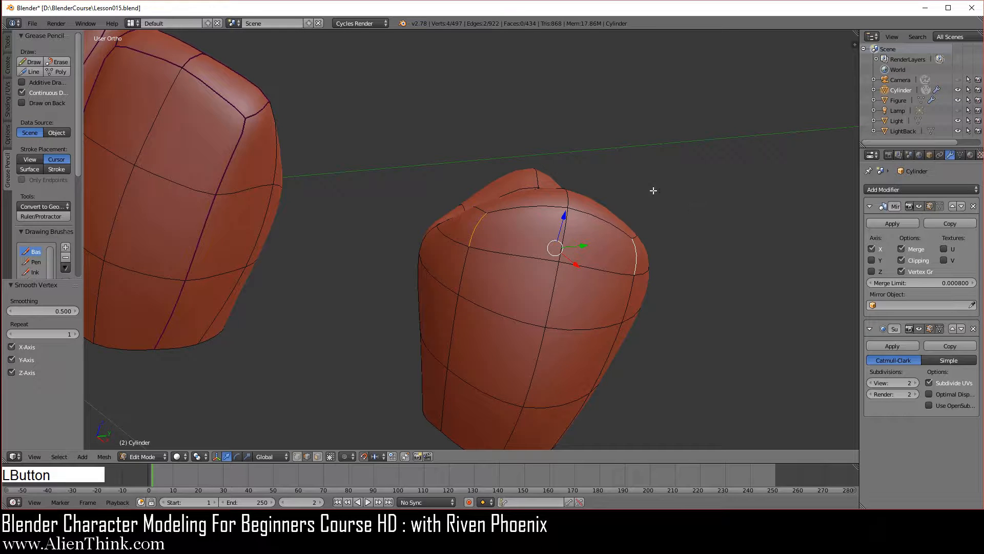
- Raise the middle edge at the top of the premolar's outer cusp 0.01 along global Z in front view
right_click(571, 198)
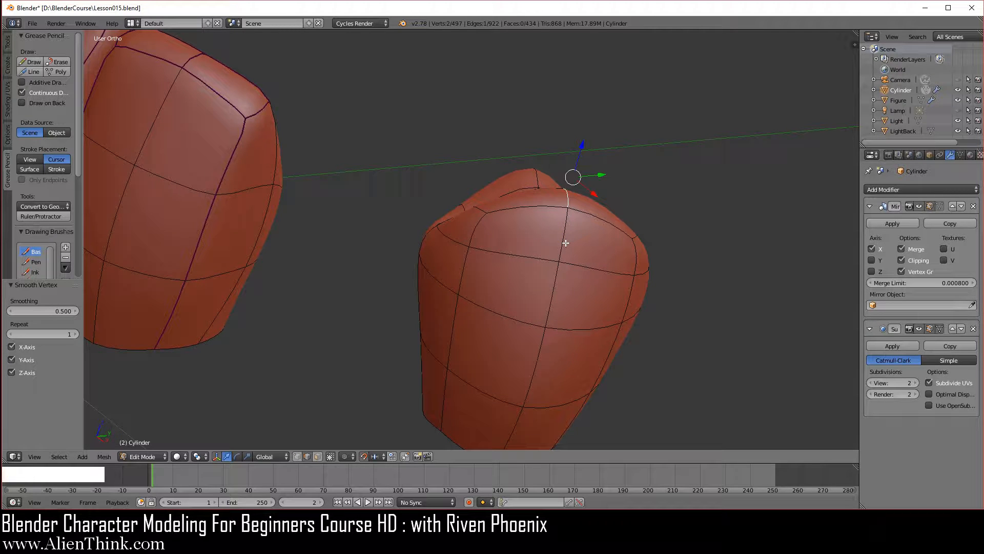
key("KP_1")
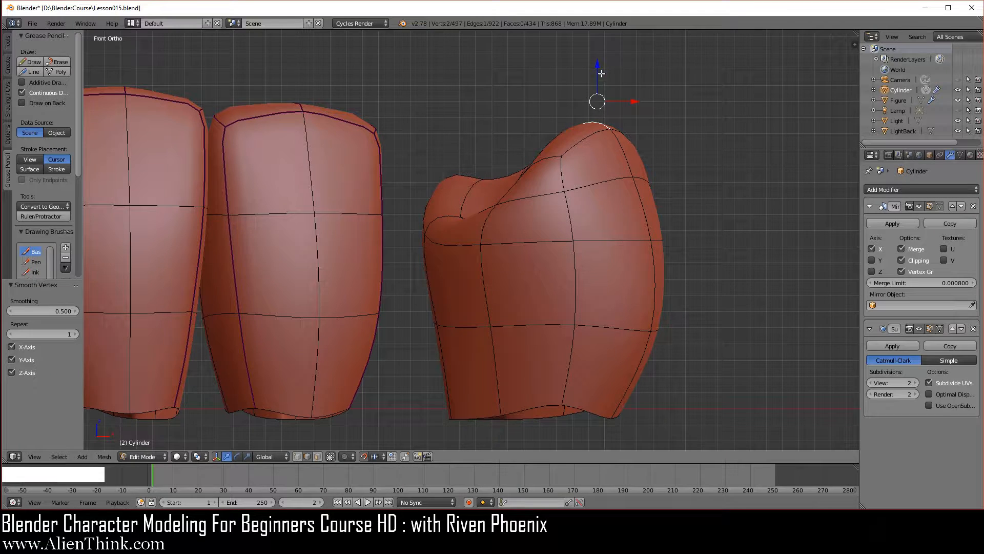
left_click_drag(598, 65, 598, 49)
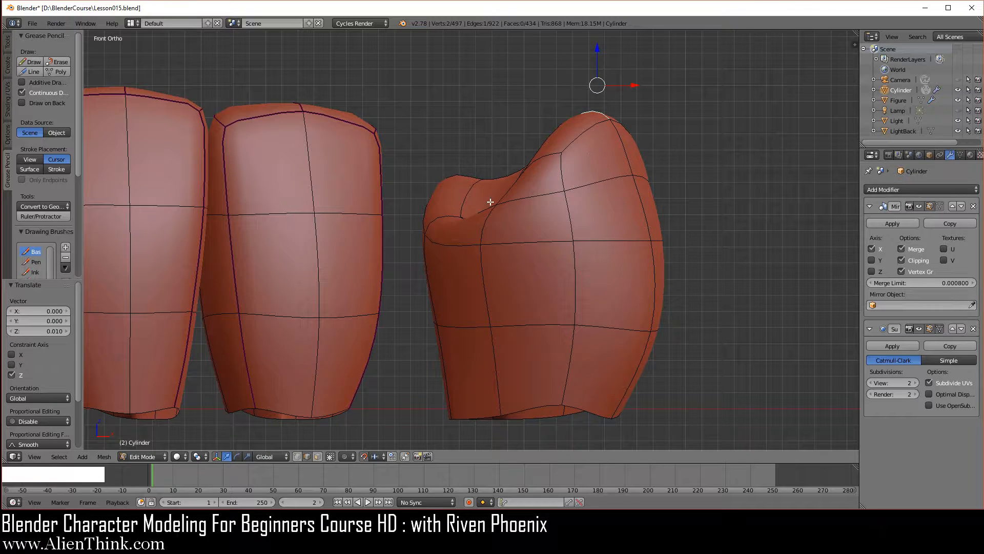
- Examine the shape of the premolar's crown ridge and central depression from several angles
middle_click_drag(559, 160, 546, 247)
middle_click_drag(425, 227, 518, 286)
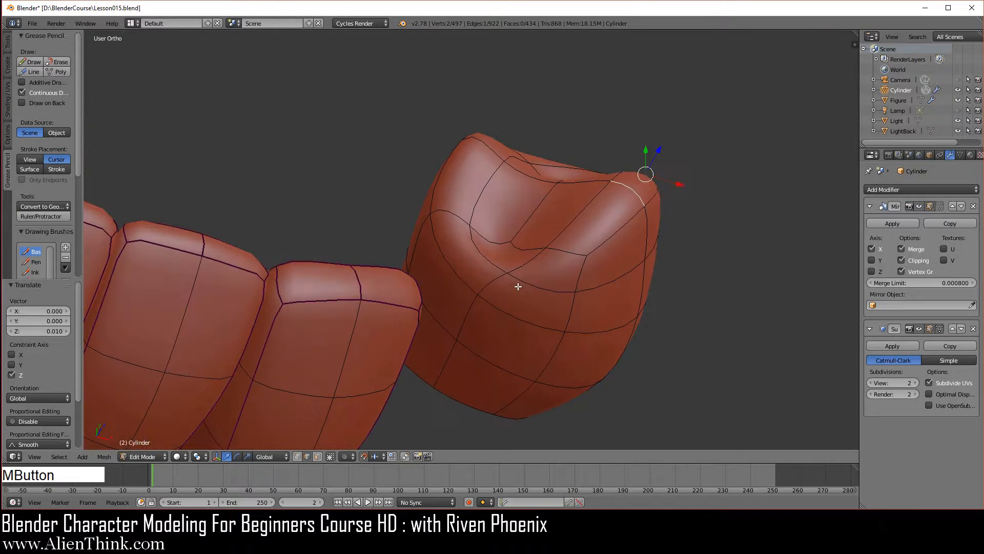
middle_click_drag(399, 190, 647, 261)
middle_click_drag(359, 301, 390, 323)
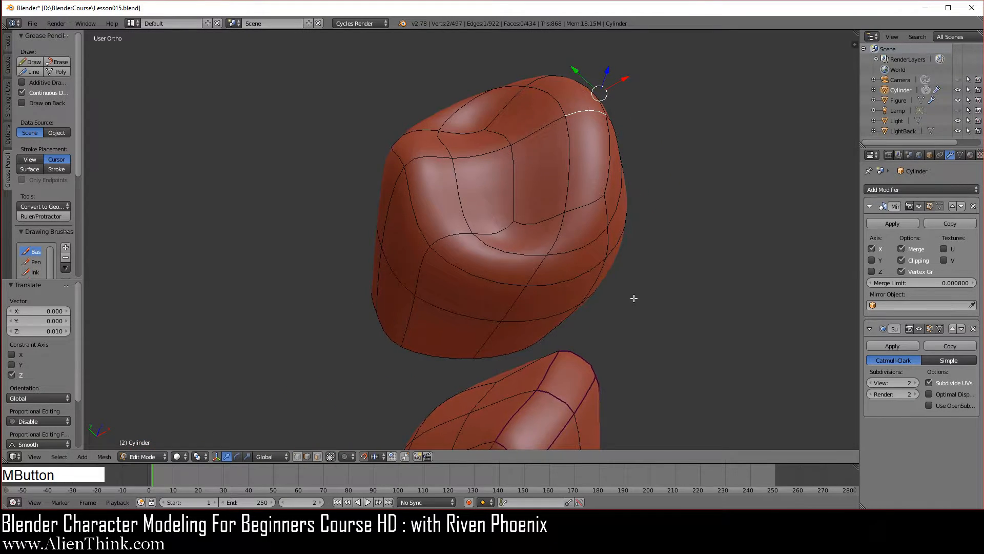
middle_click_drag(633, 296, 444, 285)
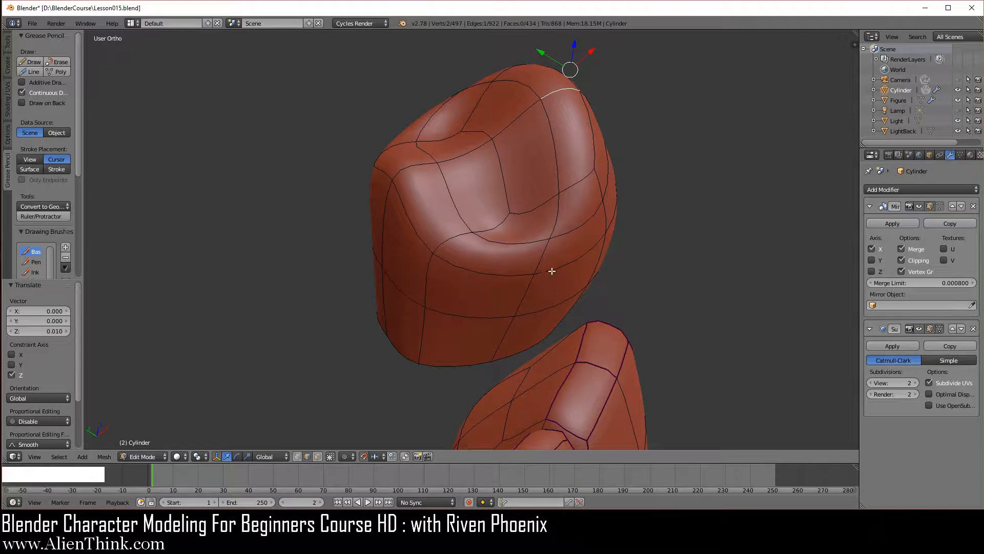
middle_click_drag(551, 270, 549, 283)
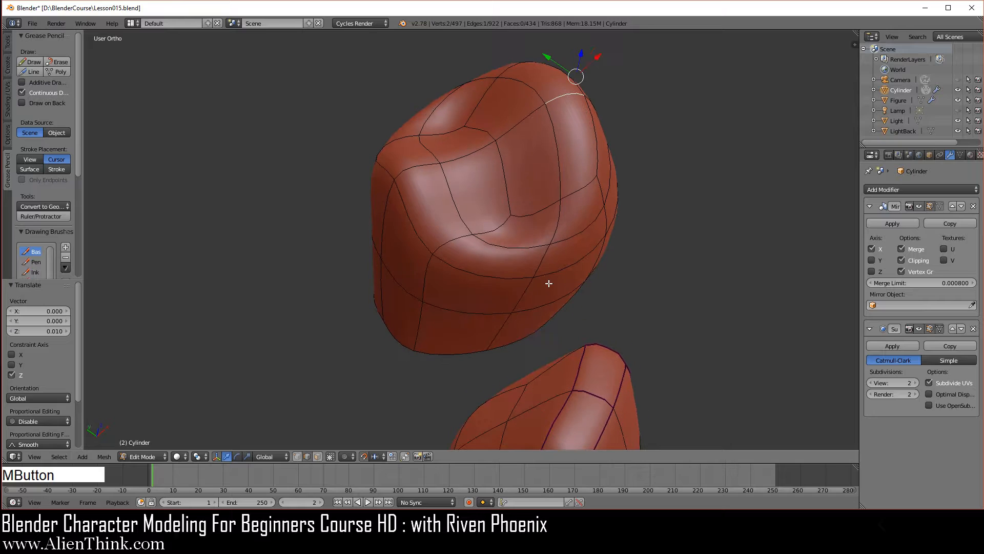
- Select the six connected crown rim edges curving around the outer cusp and crease them by 0.5
right_click(558, 160)
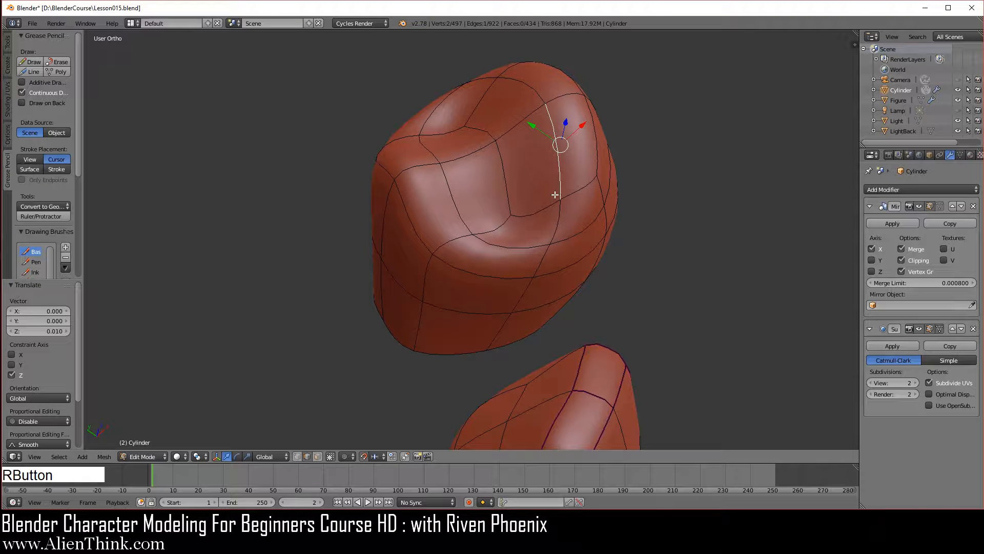
right_click(559, 231, "shift")
right_click(527, 234, "shift")
right_click(527, 119, "shift")
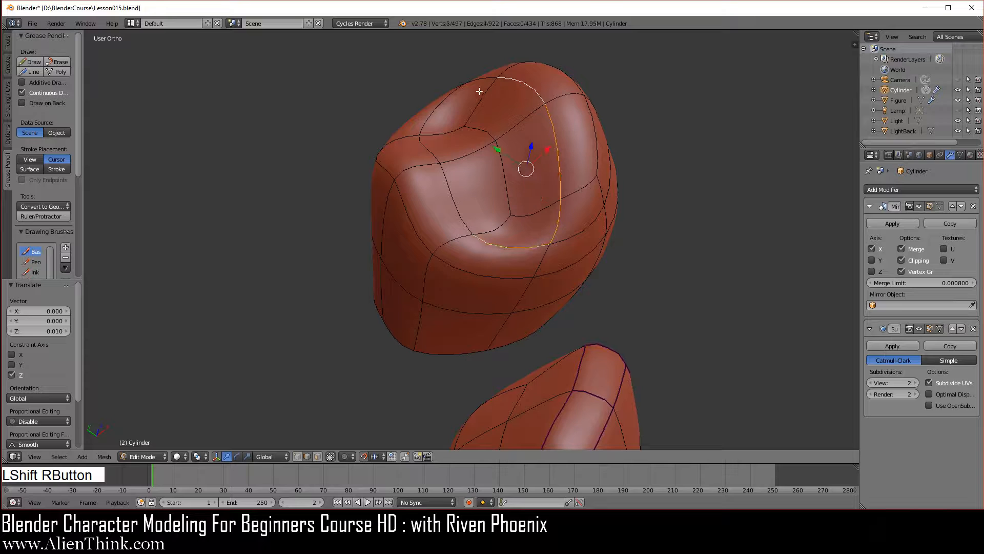
right_click(437, 108, "shift")
middle_click_drag(464, 148, 507, 110)
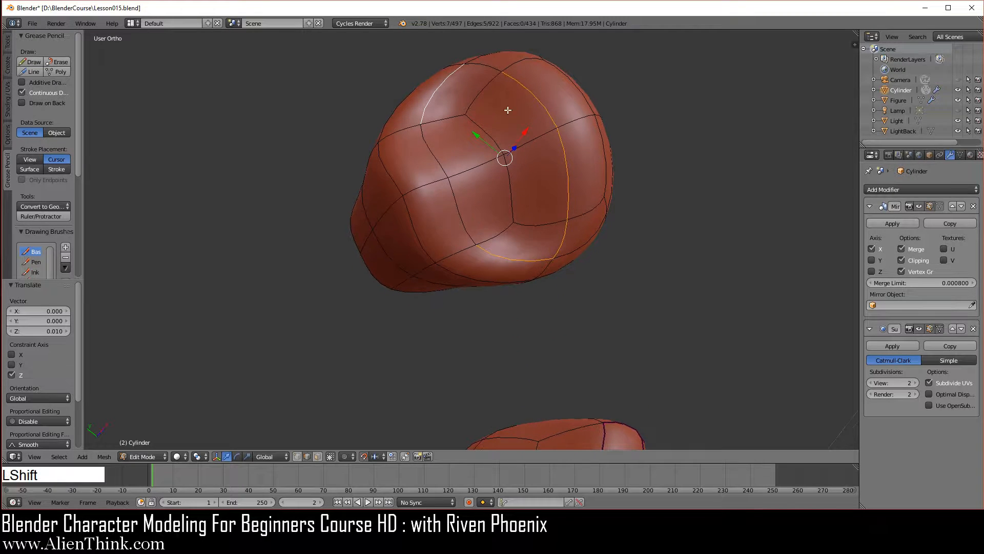
right_click(493, 74, "shift")
key("ctrl+z")
right_click(486, 66, "shift")
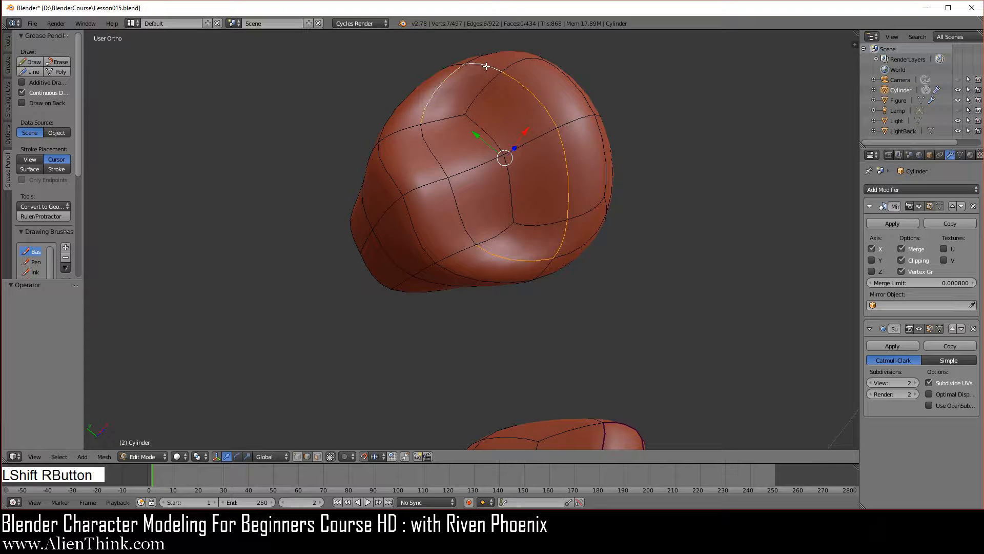
middle_click_drag(495, 218, 475, 172)
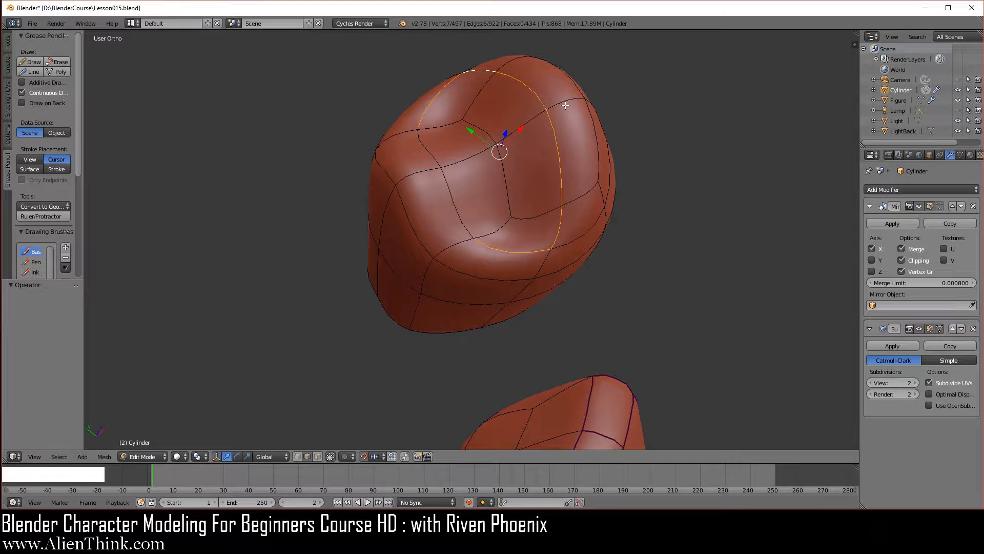
key("z")
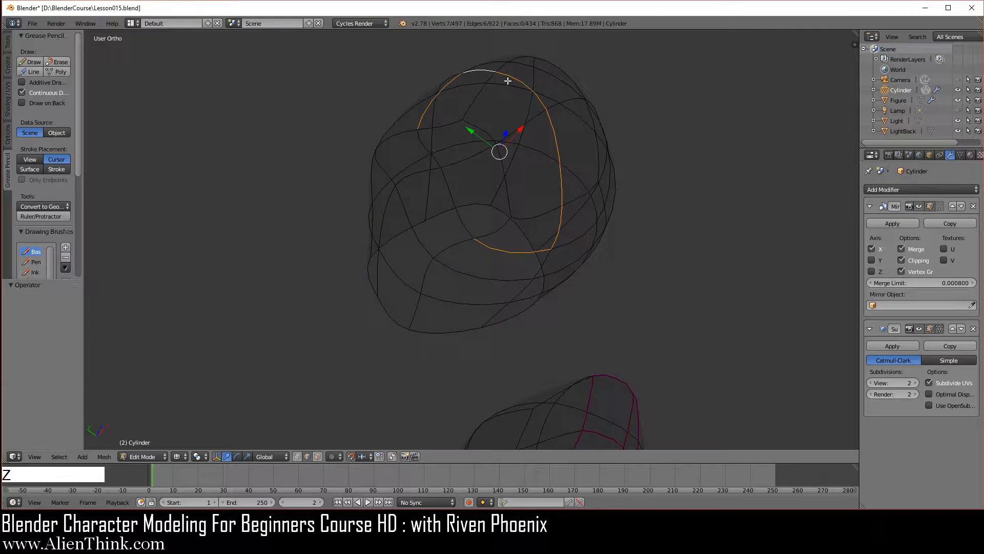
key("z")
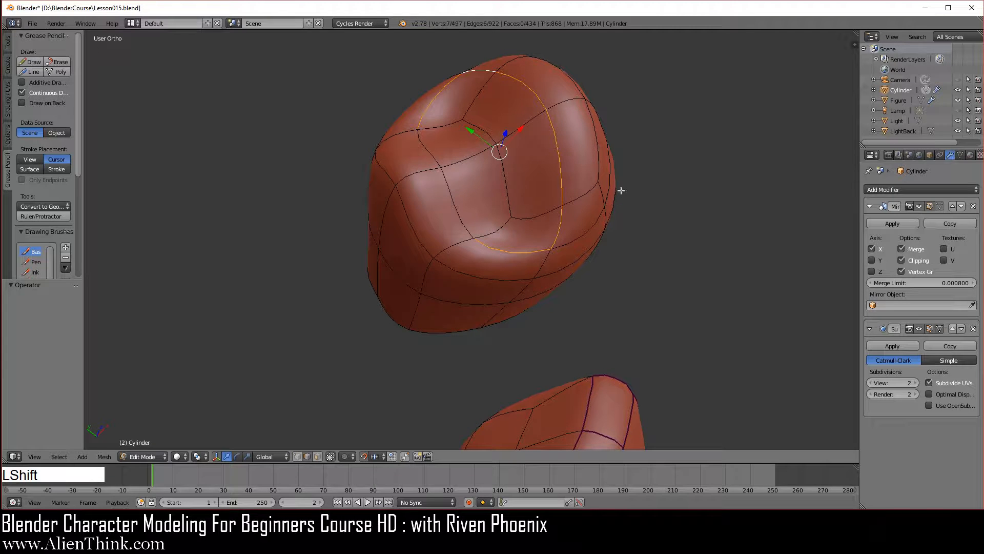
key("shift+e")
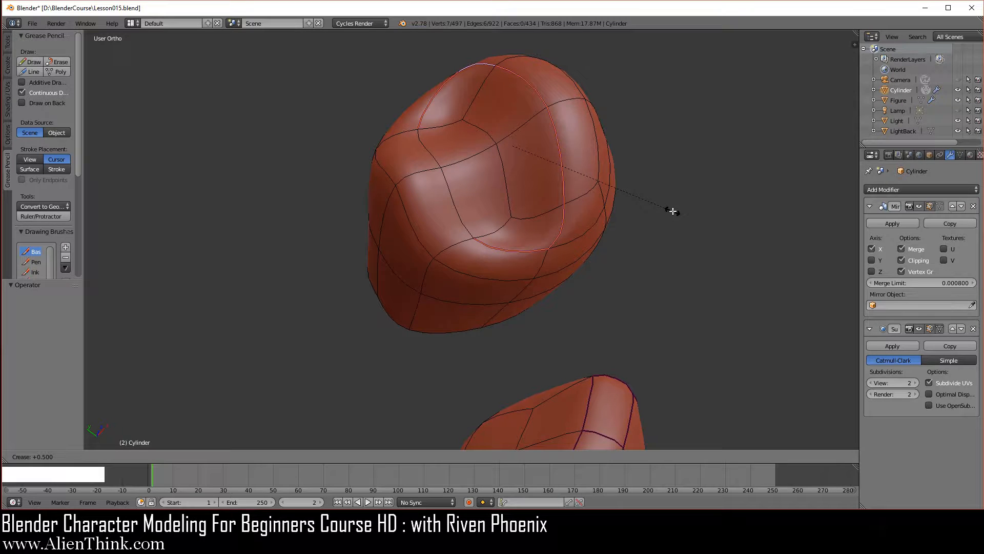
left_click(672, 211)
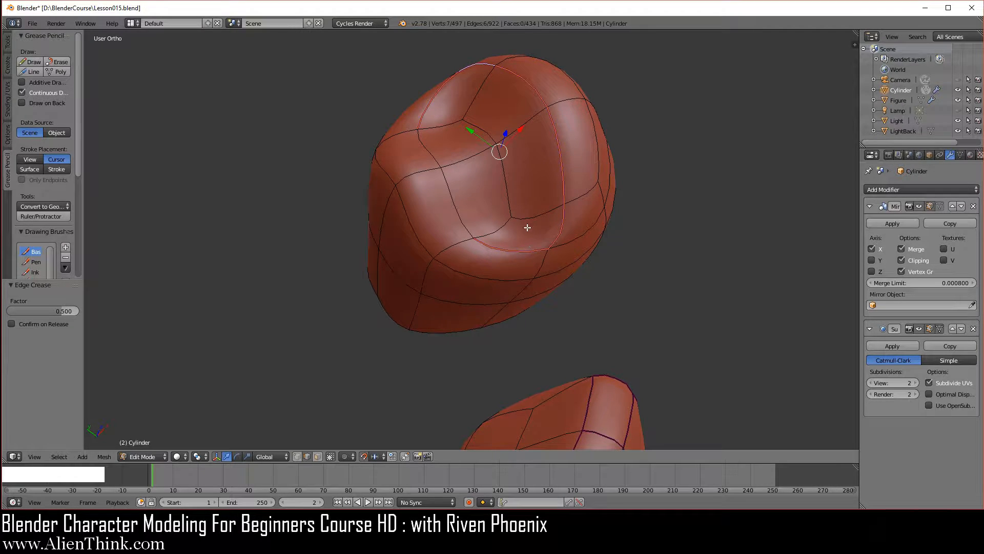
- Select the two connected rim edges along the premolar's inner cusp, crease them by 0.5 and check the crown outside Edit Mode
right_click(387, 176)
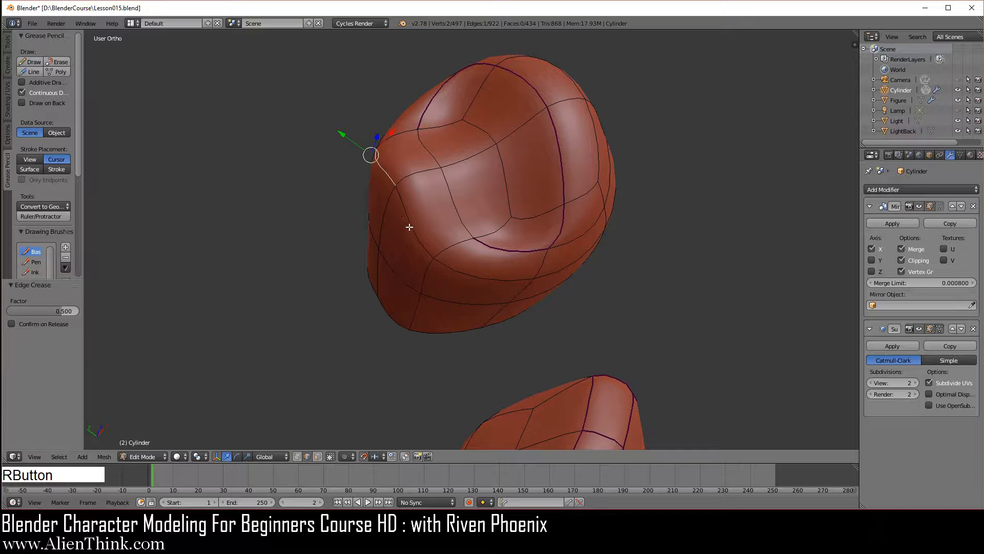
right_click(409, 226, "shift")
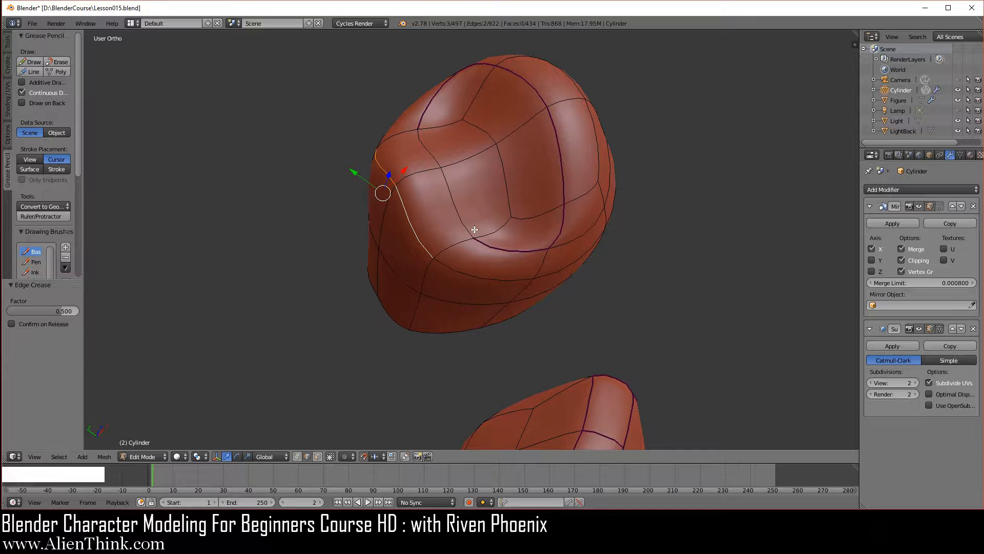
key("shift+e")
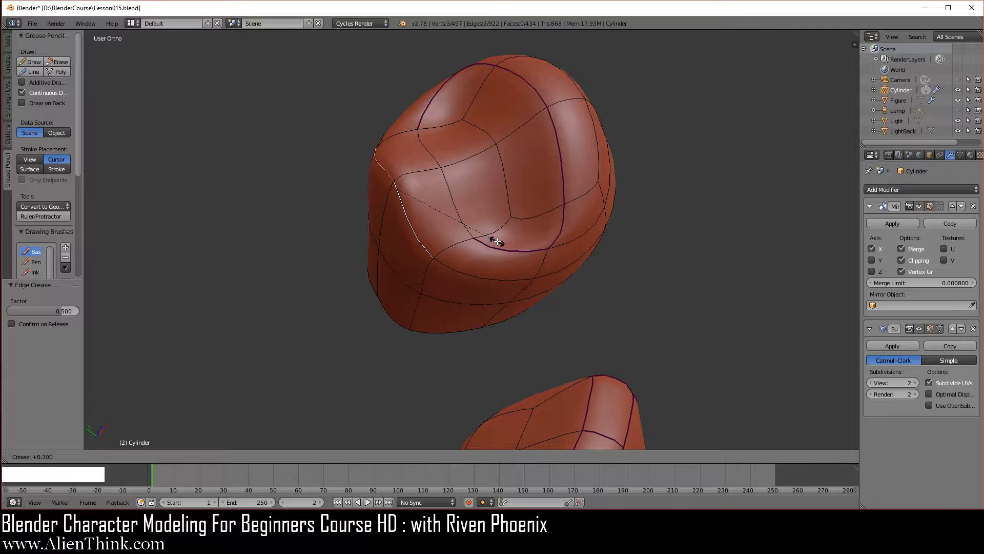
left_click(517, 250)
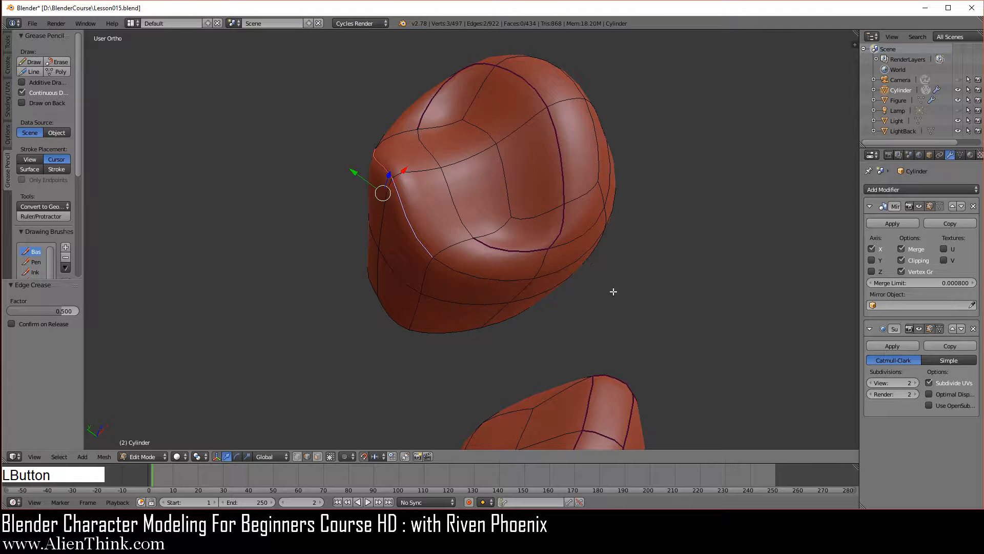
key("Tab")
middle_click(534, 328)
middle_click_drag(534, 328, 494, 335)
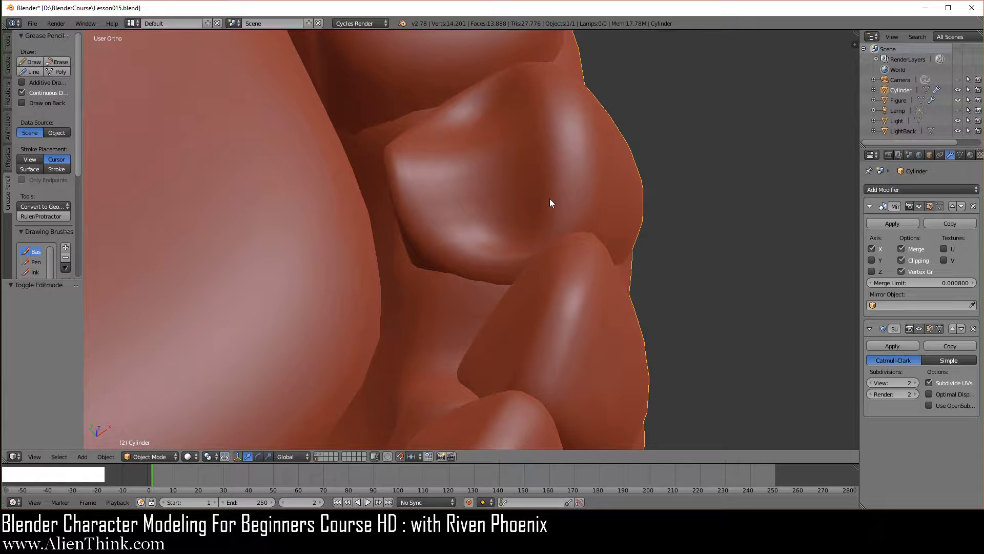
- Move the short edge between the inner cusp and the crown's center -0.02 along global Y in top view
key("Tab")
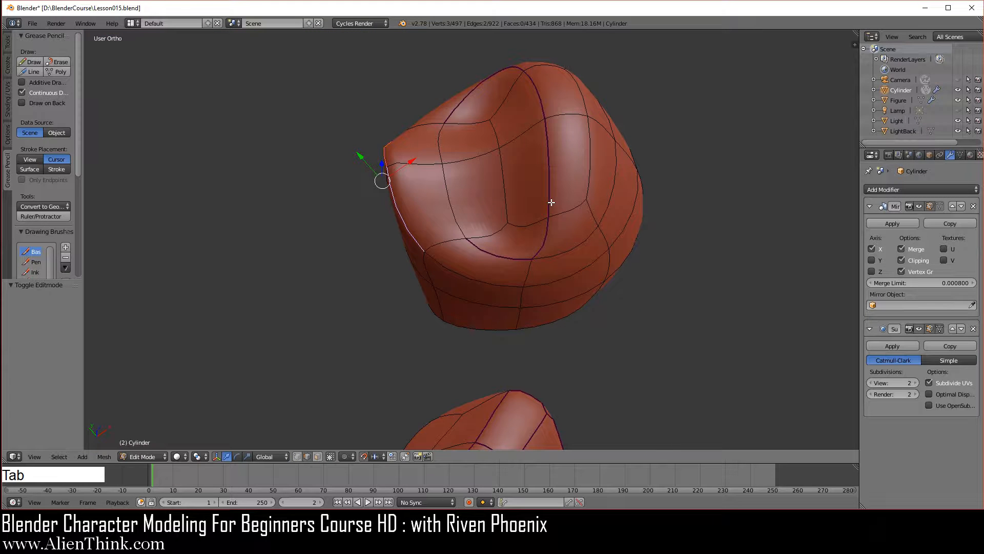
key("KP_7")
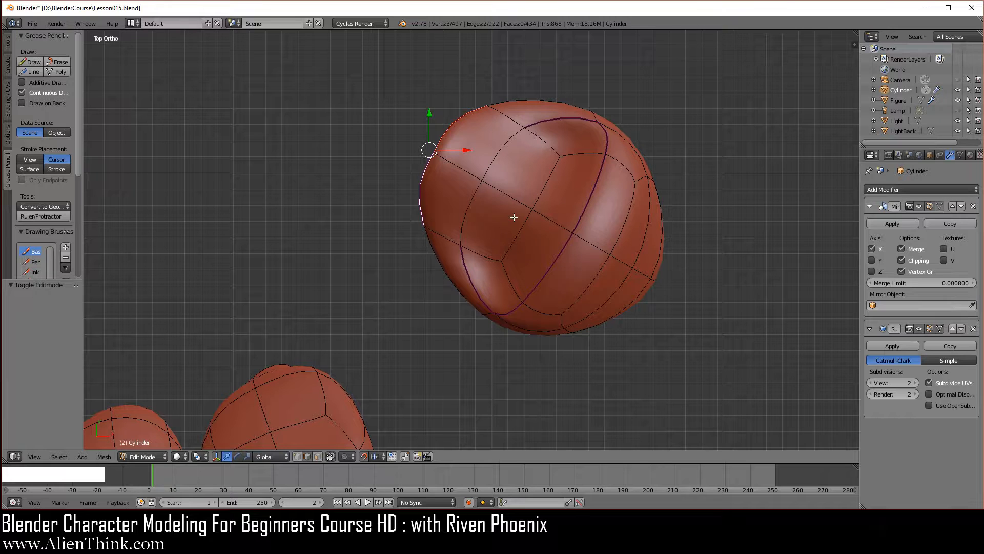
right_click(509, 197)
left_click_drag(507, 158, 504, 185)
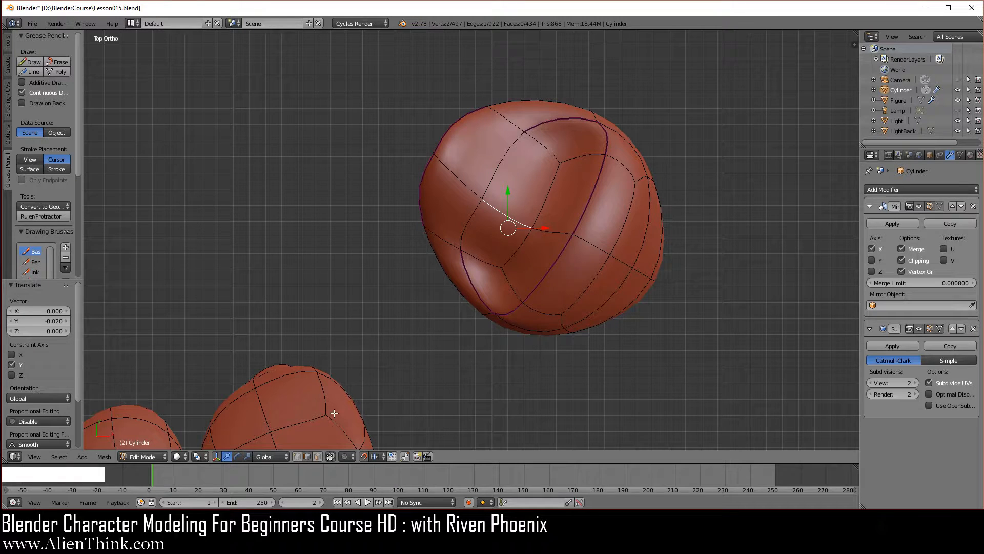
- Using face selection, move the rear central crown face beside the outer ridge -0.01 along global X
left_click(317, 455)
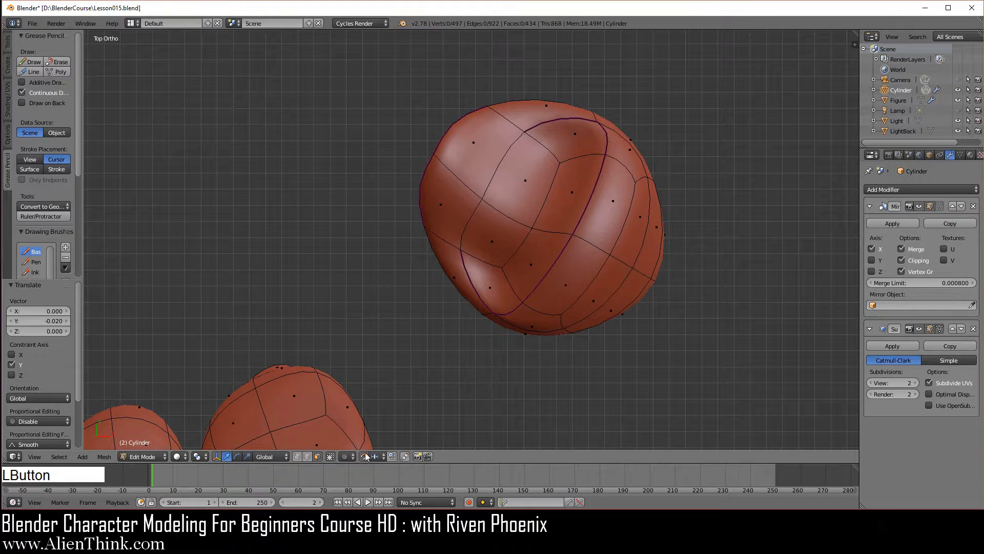
right_click(568, 189)
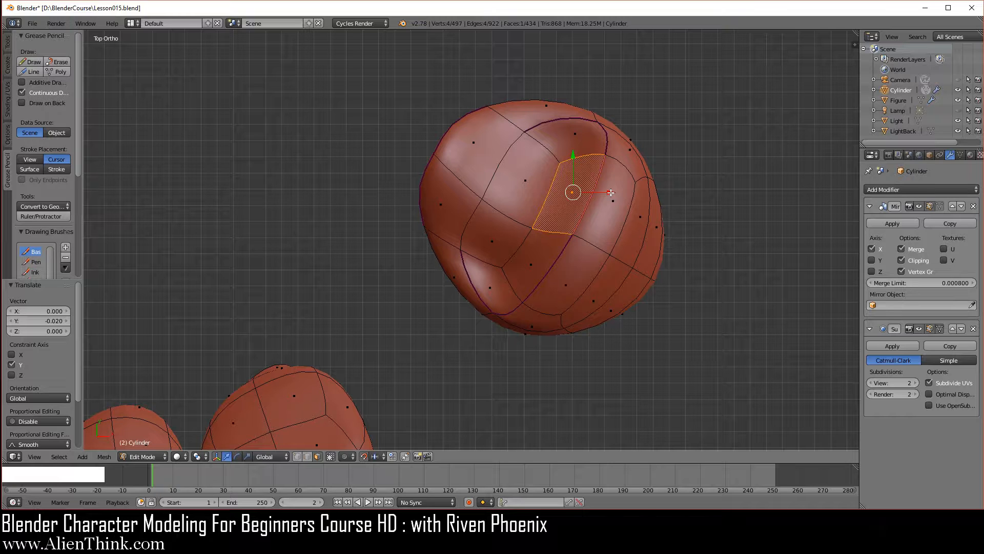
left_click_drag(611, 193, 597, 192)
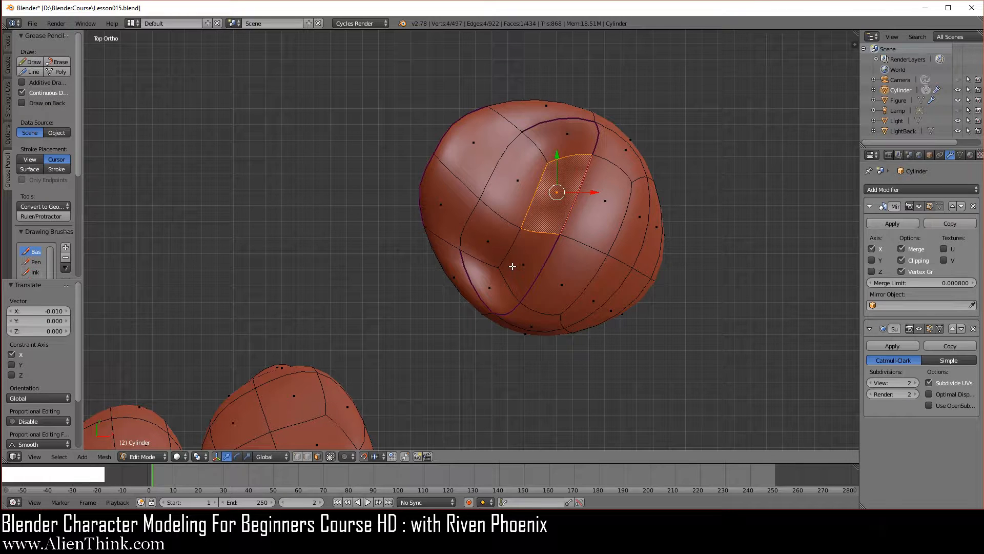
- Using edge selection, rotate the creased rear rim edge of the crown clockwise, and likewise the short edge beside it toward the inner cusp
right_click(552, 123)
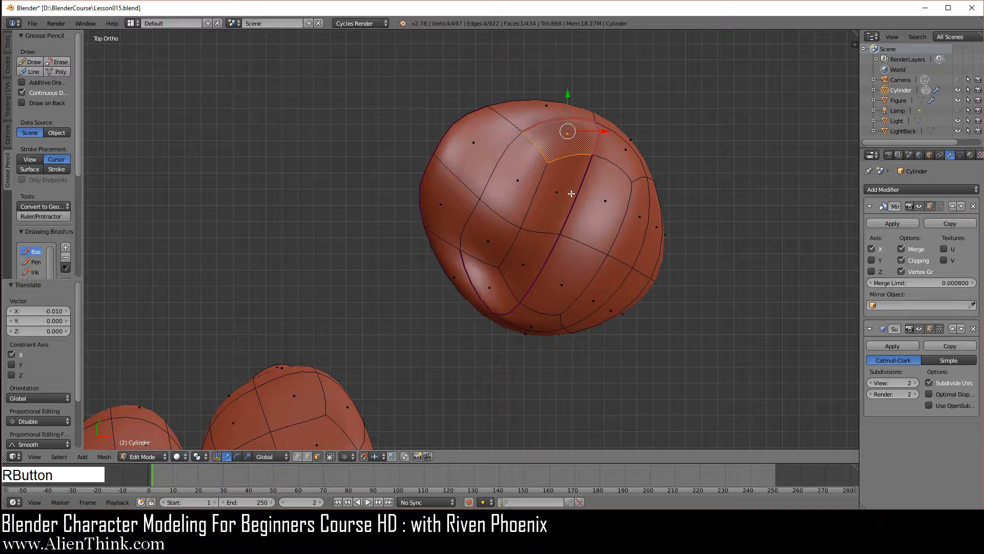
left_click(307, 457)
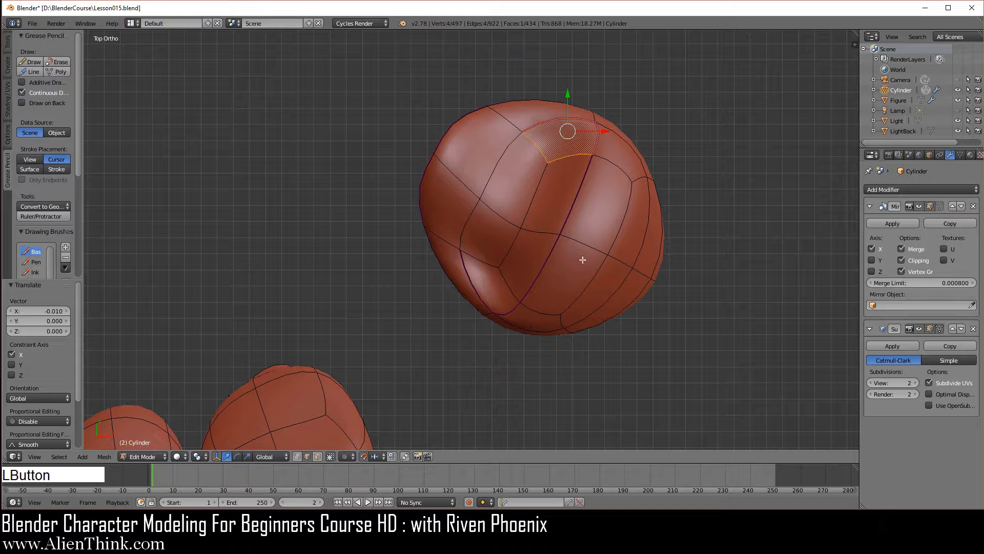
right_click(560, 122)
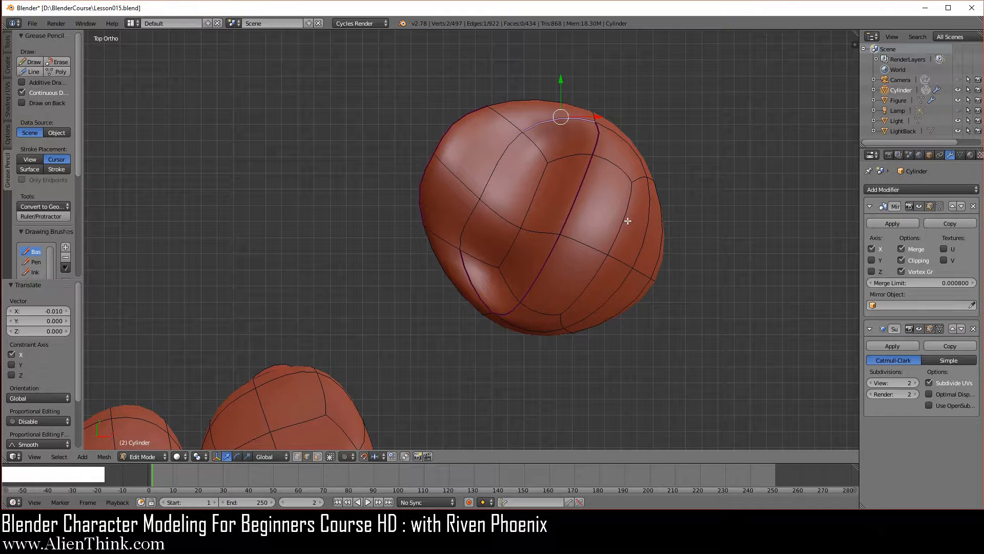
key("ctrl")
key("ctrl+e")
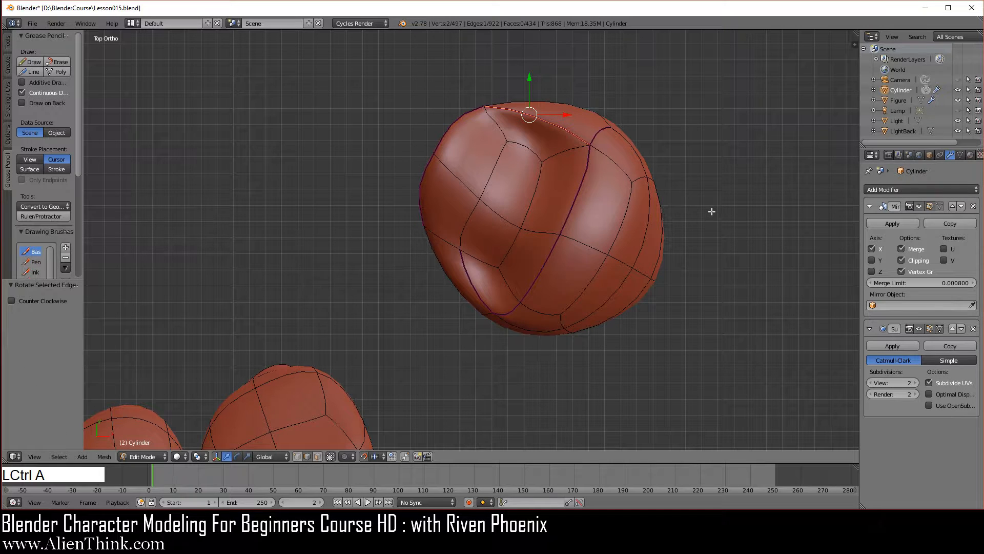
right_click(503, 134)
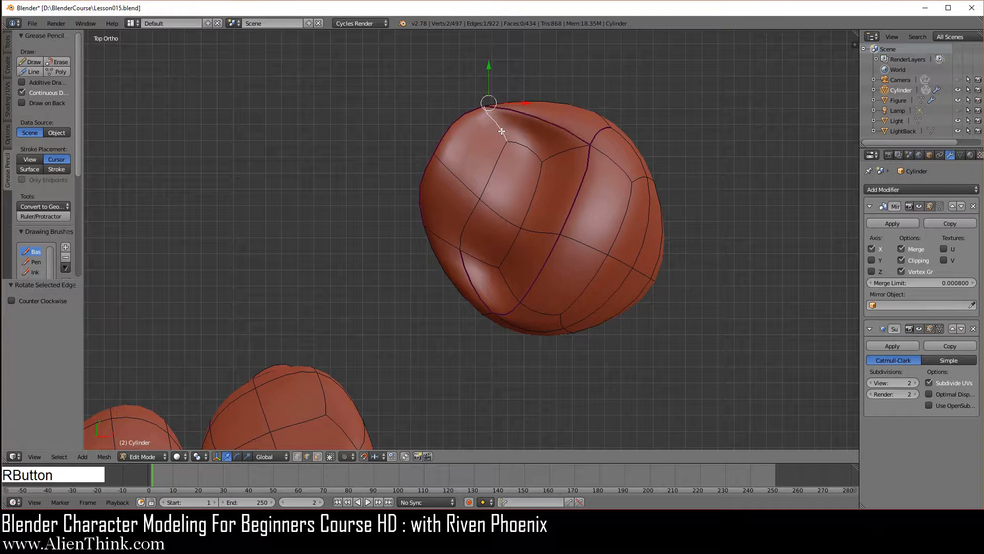
key("ctrl")
key("ctrl+a")
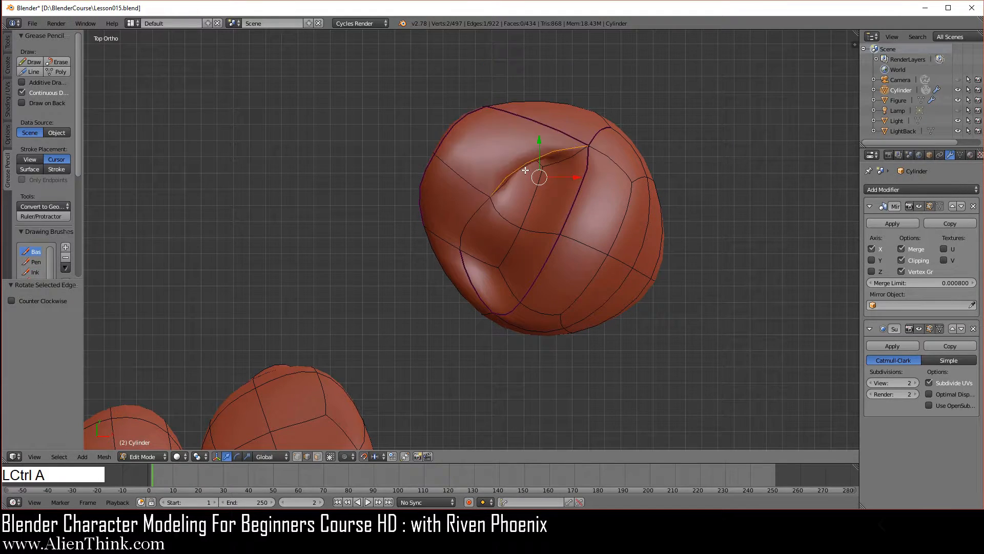
- Select the two connected edges running from the inner cusp to the rear of the crown's center and dissolve them
right_click(493, 183)
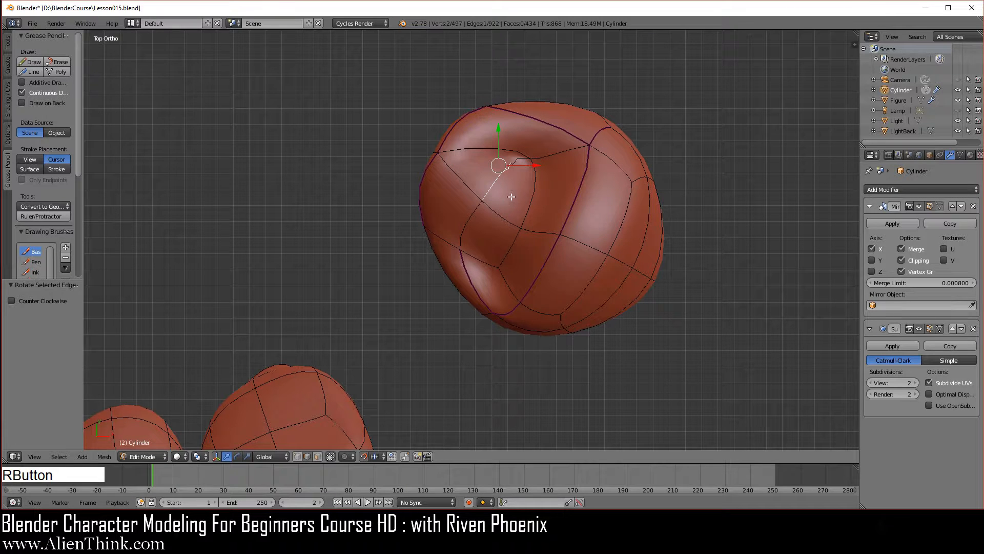
right_click(514, 163, "shift")
key("x")
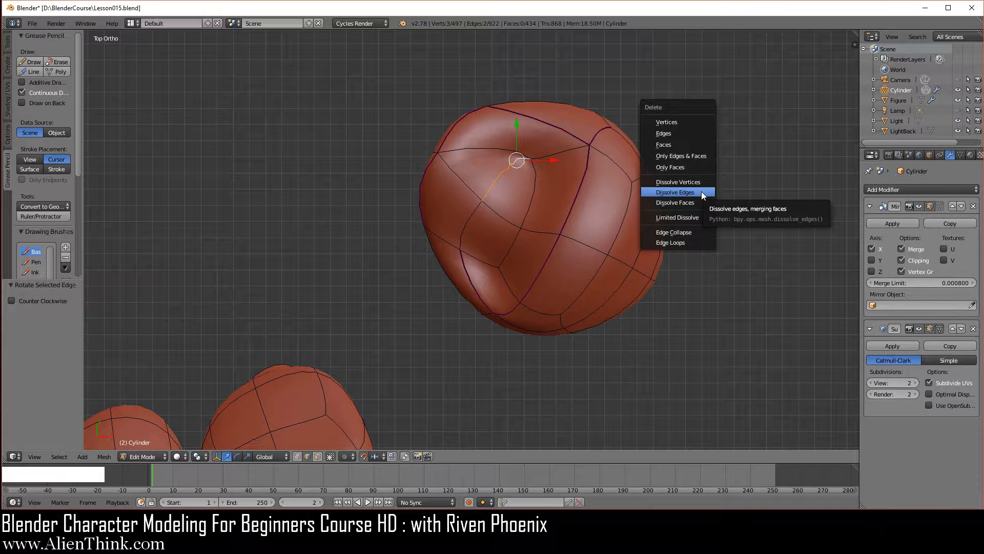
left_click(702, 191)
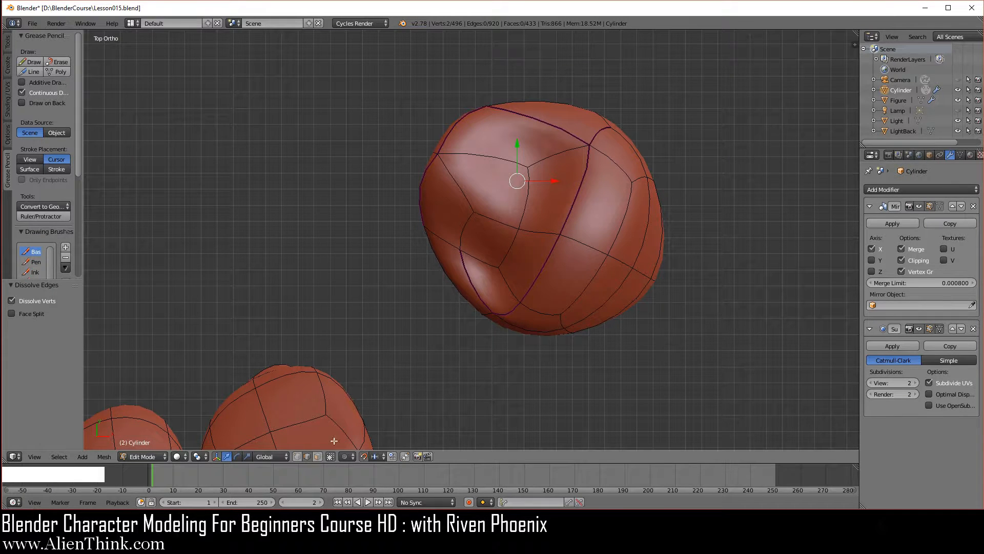
- Set the transform orientation to Normal and shift the premolar's inner cusp top edge inward along its Y axis in front view
left_click(308, 456)
right_click(468, 205)
left_click(271, 456)
left_click(275, 422)
key("KP_1")
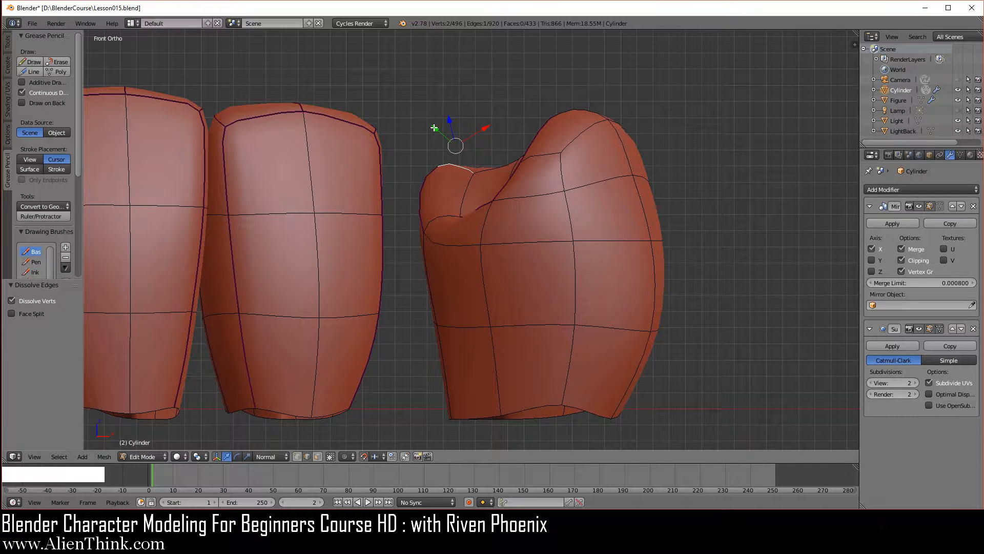
left_click_drag(434, 128, 454, 138)
- Examine the reshaped premolar within the full lower jaw in Object Mode from several angles, including right and front views
key("Tab")
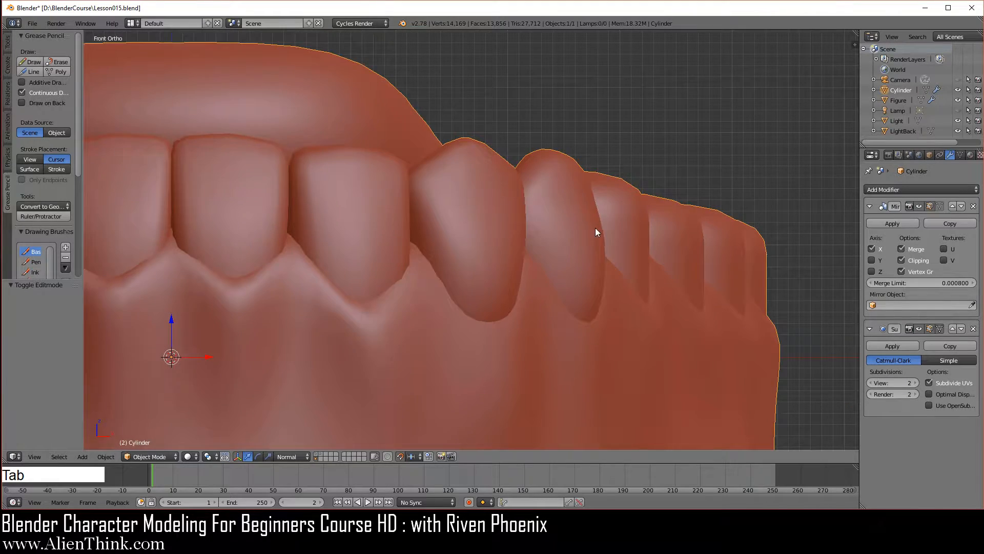
middle_click_drag(595, 231, 466, 344)
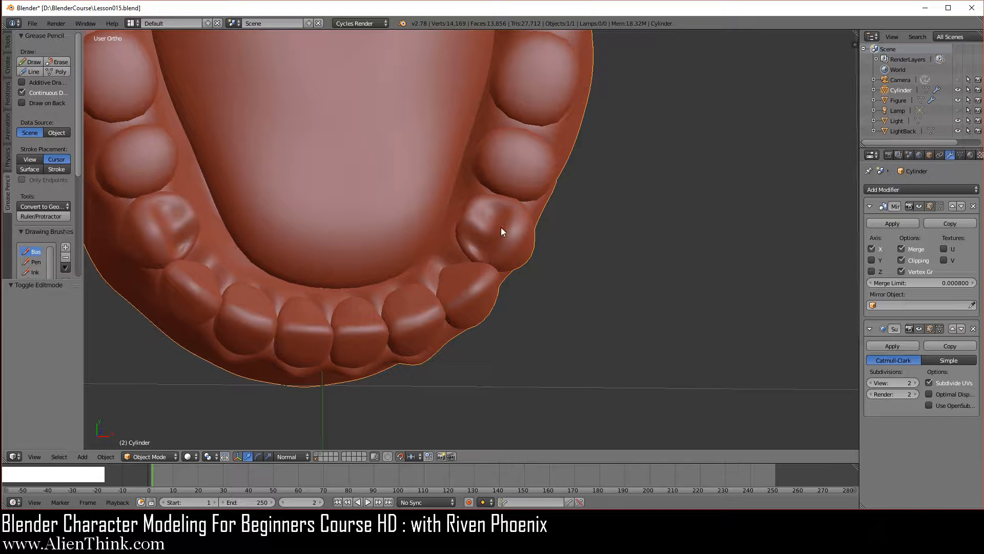
middle_click_drag(564, 277, 538, 352, "shift")
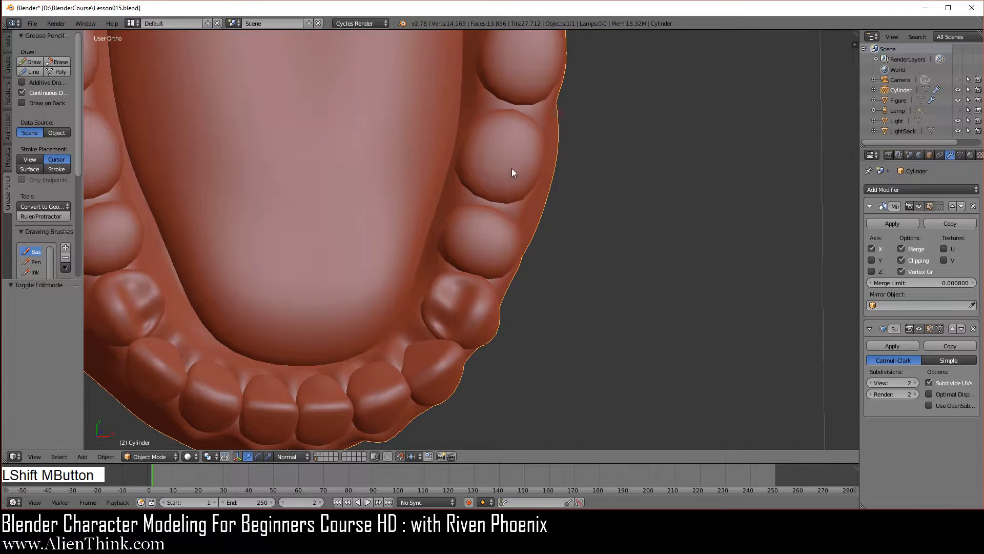
middle_click_drag(484, 381, 417, 310)
middle_click_drag(552, 285, 753, 300, "shift")
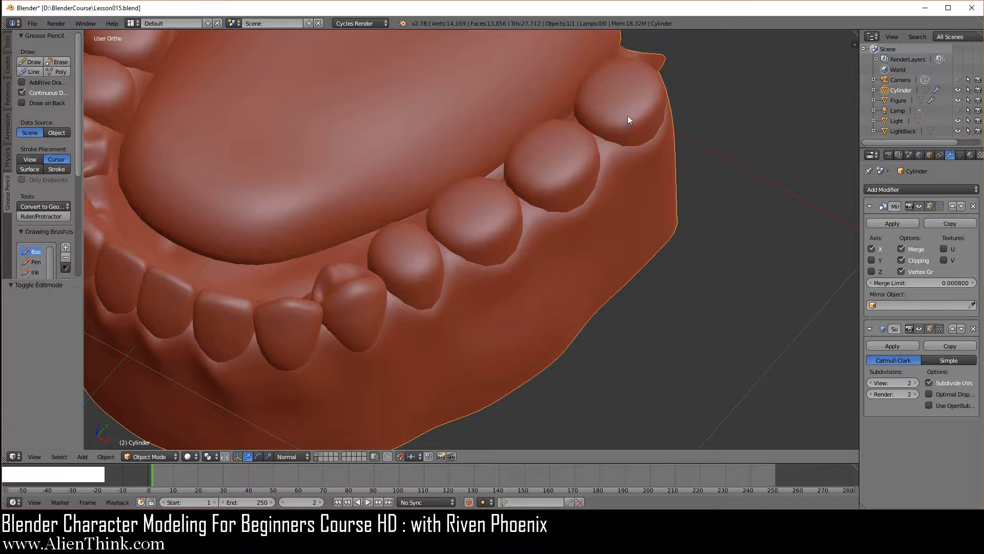
middle_click_drag(425, 348, 542, 294, "shift")
scroll(492, 316, "up", 3)
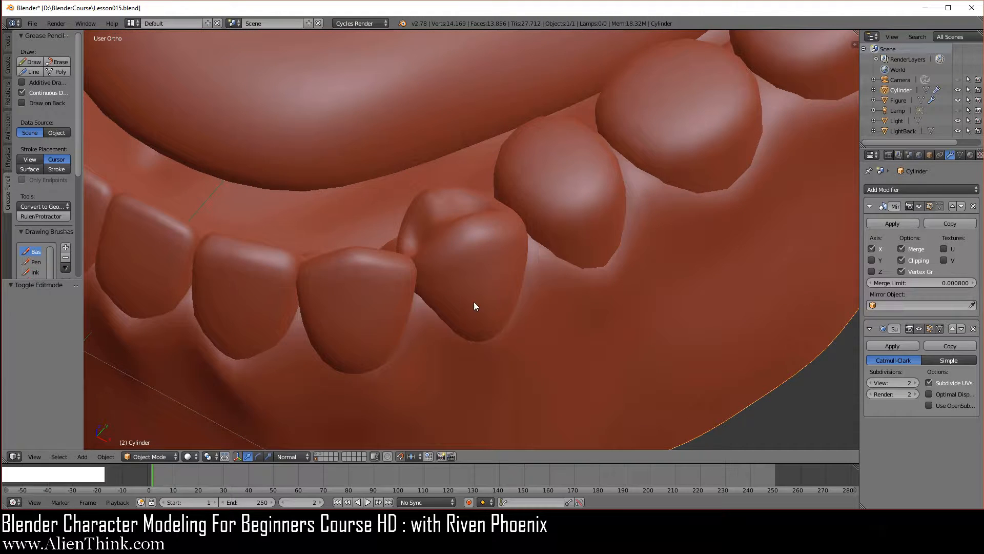
middle_click_drag(460, 330, 535, 327)
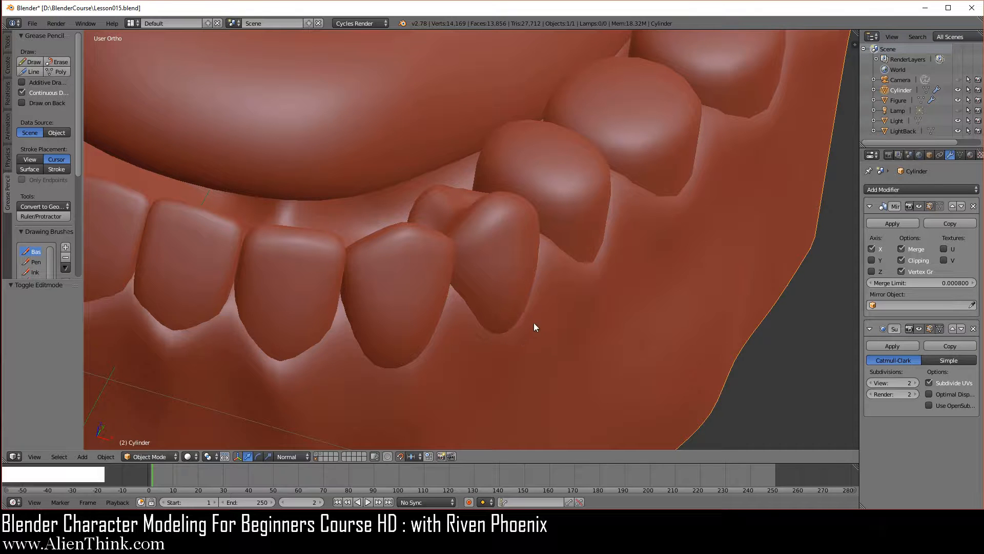
middle_click_drag(503, 352, 534, 371)
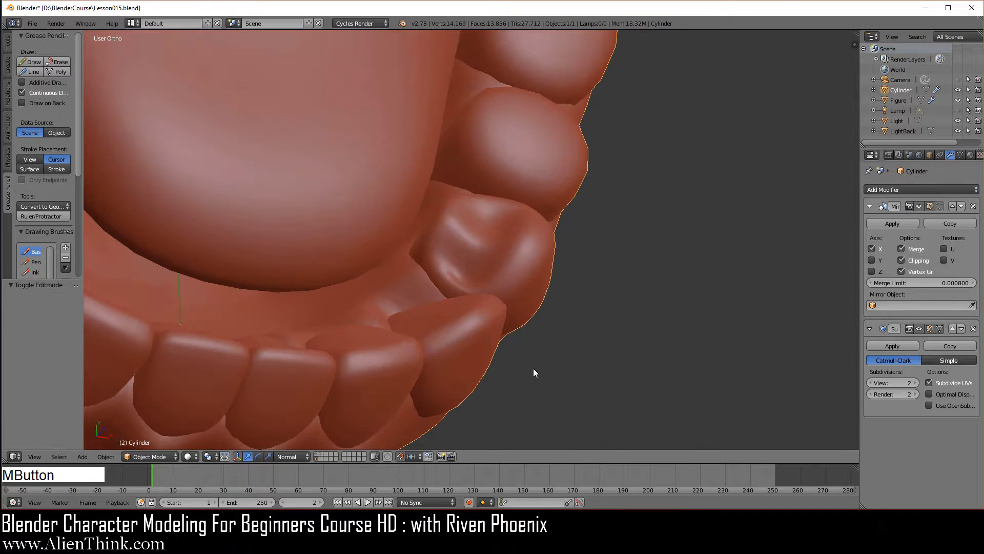
middle_click_drag(501, 333, 464, 352)
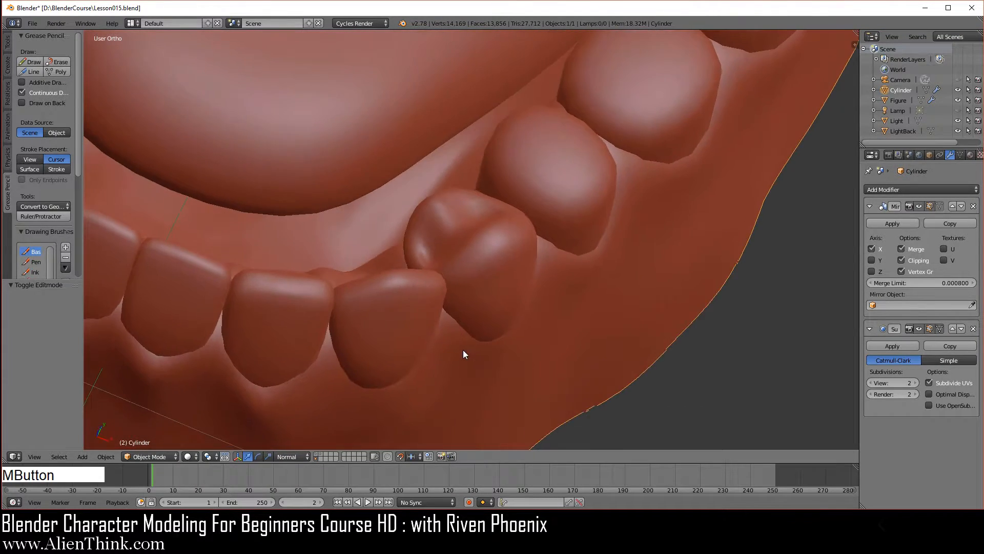
scroll(440, 298, "up", 3)
scroll(467, 324, "down", 5)
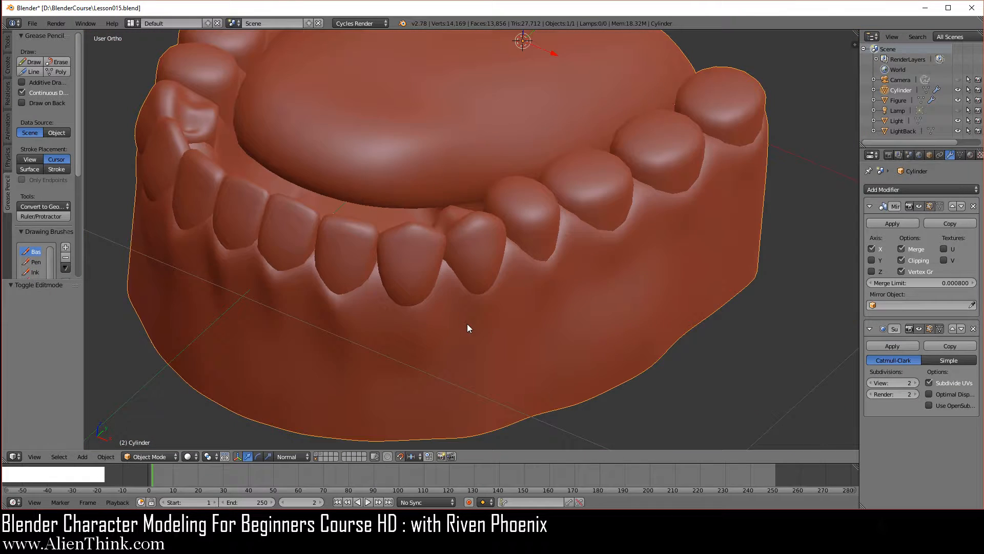
key("KP_3")
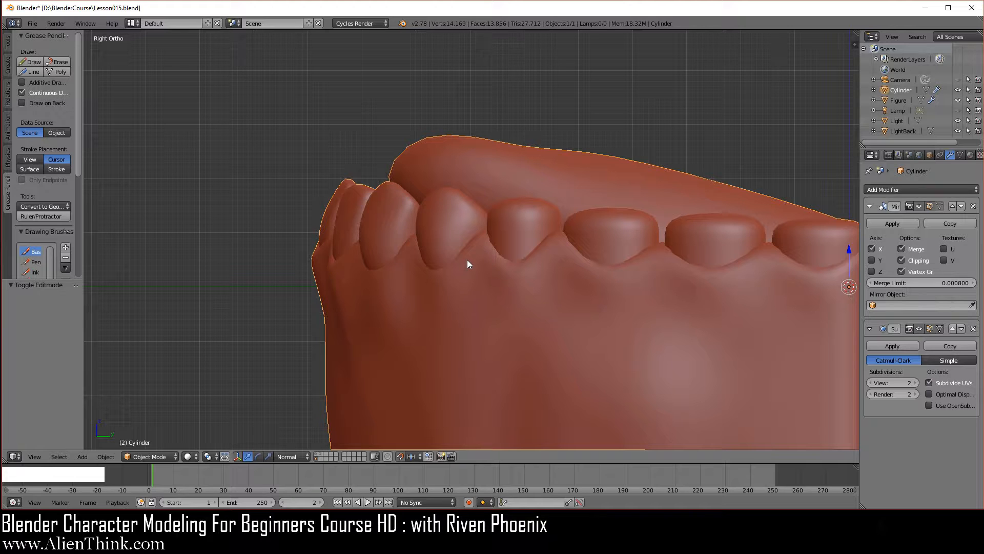
key("KP_1")
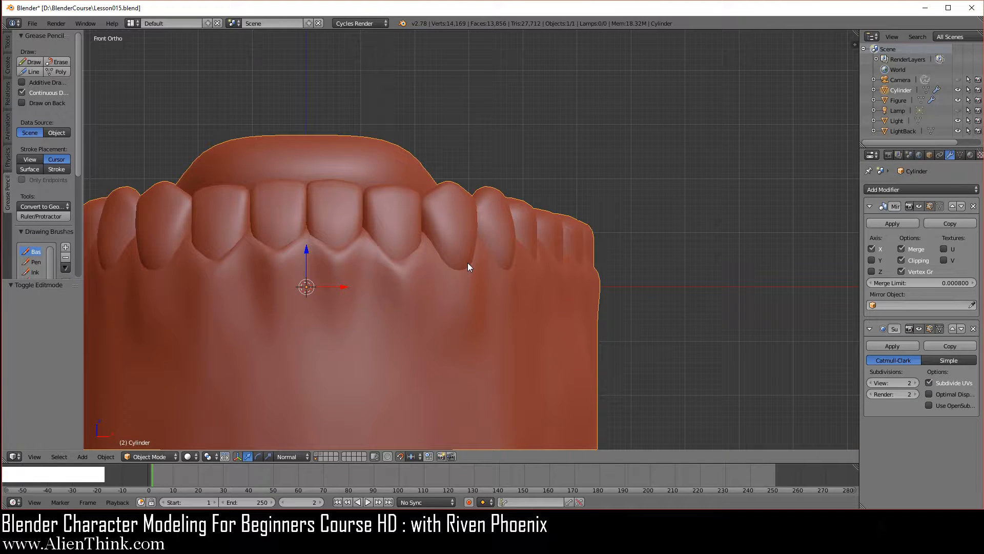
middle_click_drag(400, 280, 597, 291, "shift")
middle_click_drag(462, 276, 455, 280, "shift")
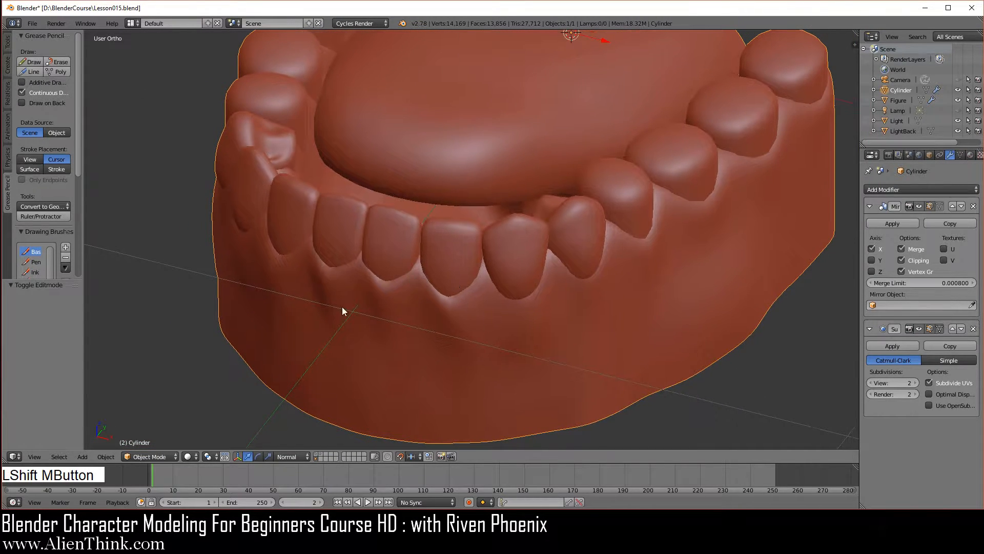
- Show the second layer together with the jaw's layer and set the viewport shading to Rendered
key("shift")
left_click(322, 457, "shift")
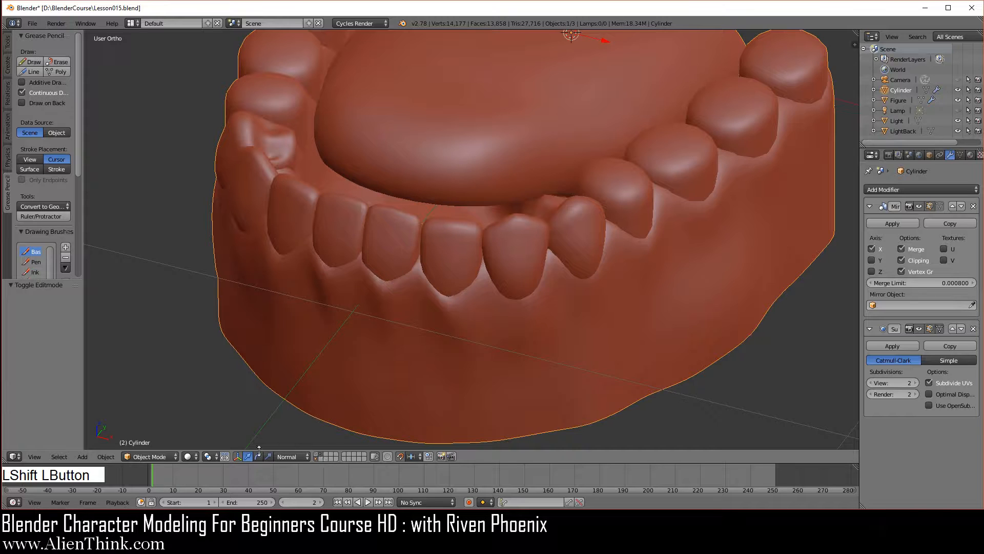
left_click(189, 456)
left_click(213, 387)
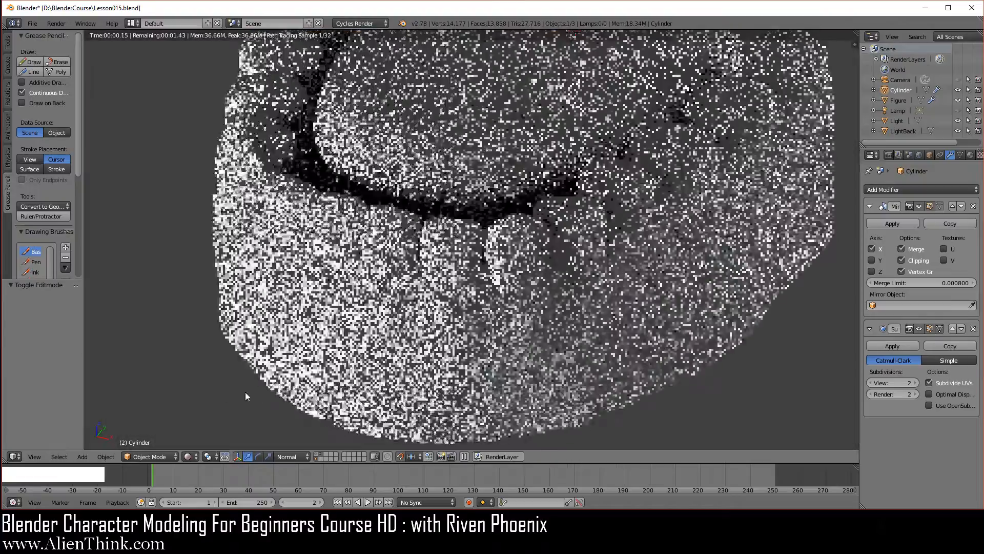
- Examine the rendered lower jaw from several angles, including from above, and set the viewport shading back to Solid
scroll(561, 229, "down", 3)
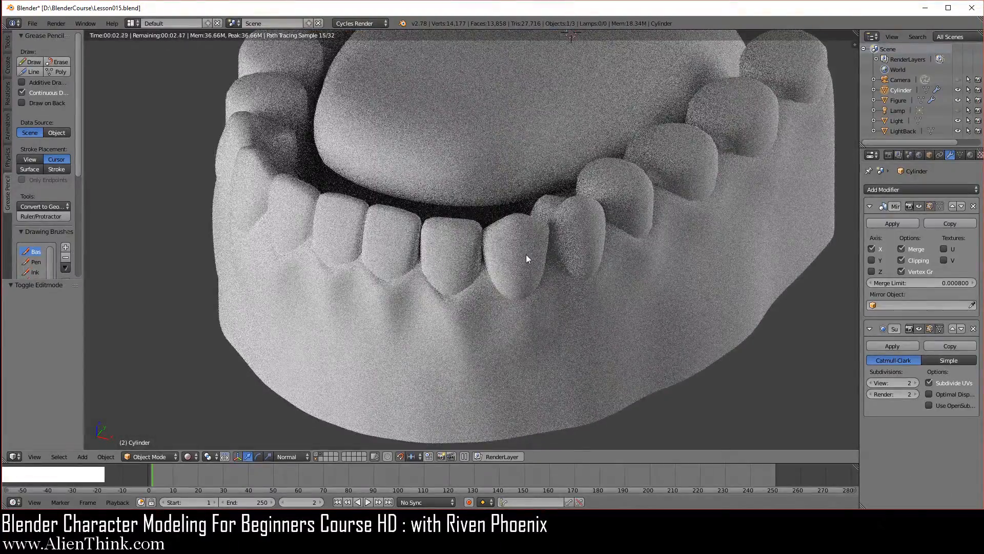
middle_click_drag(526, 254, 581, 323)
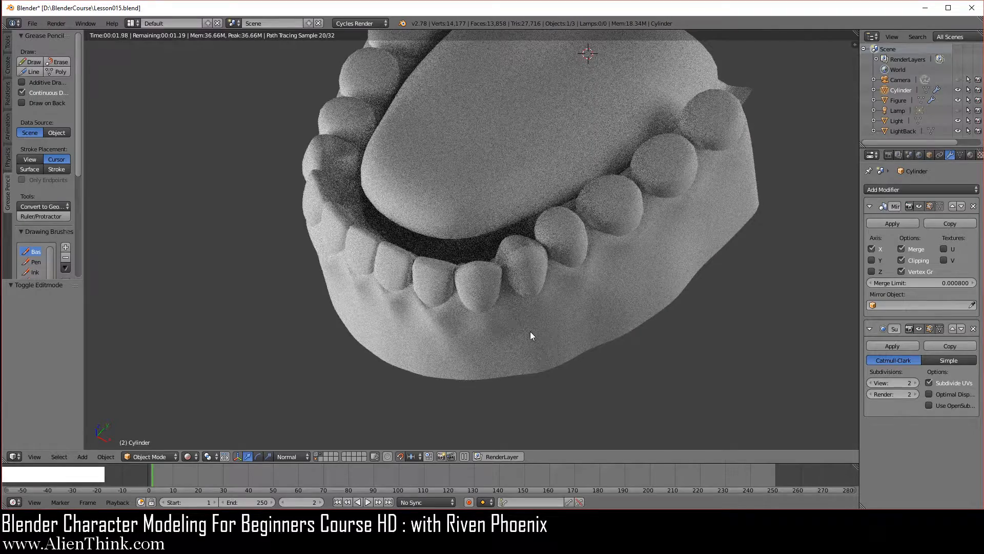
middle_click_drag(410, 318, 582, 308)
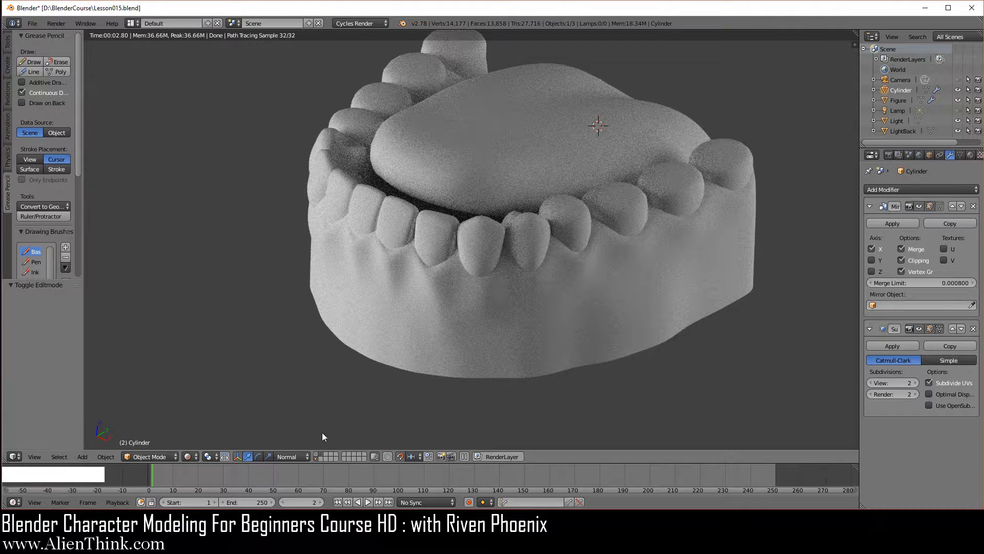
left_click(188, 457)
left_click(202, 421)
scroll(410, 221, "up", 2)
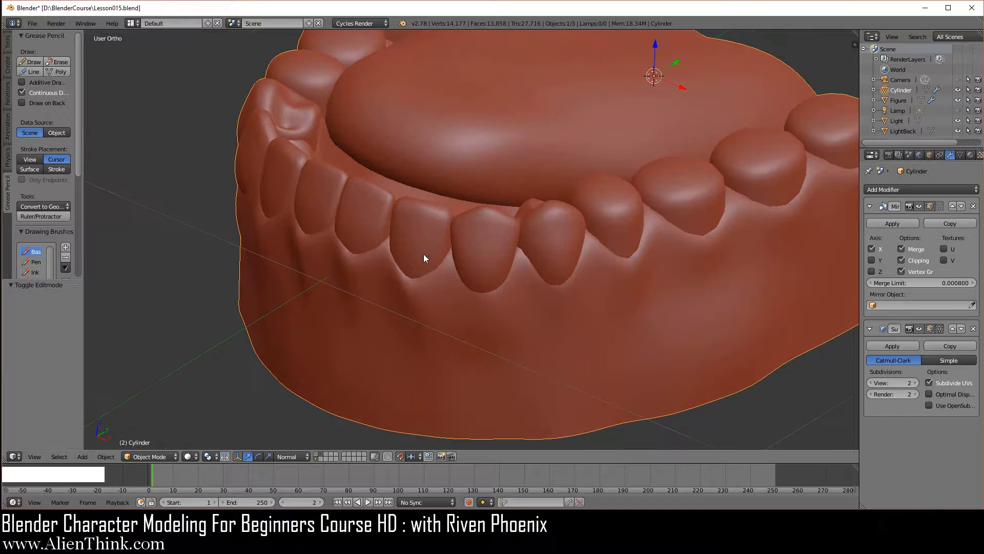
middle_click_drag(424, 257, 455, 191, "shift")
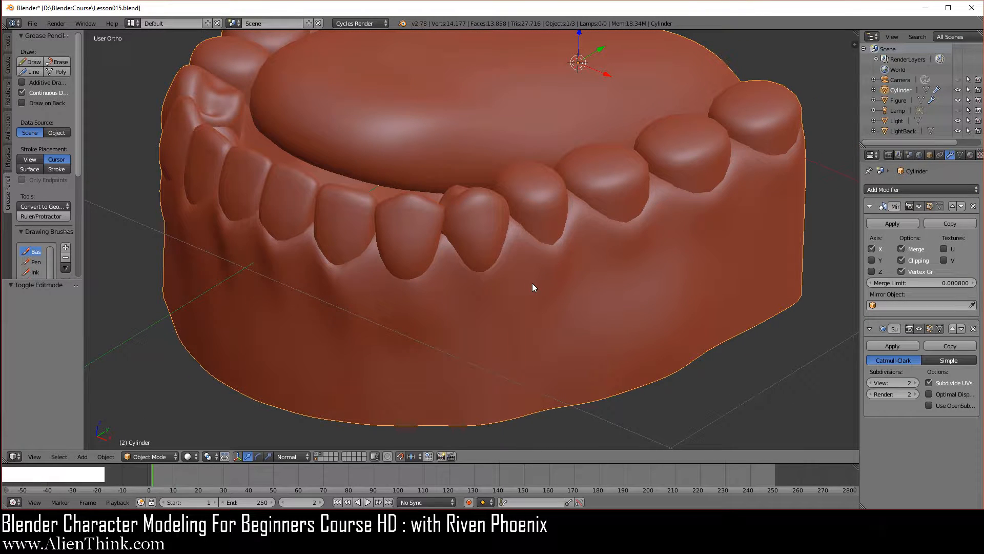
- Enter Edit Mode on the jaw, clear the selection and reveal all hidden geometry
key("Tab")
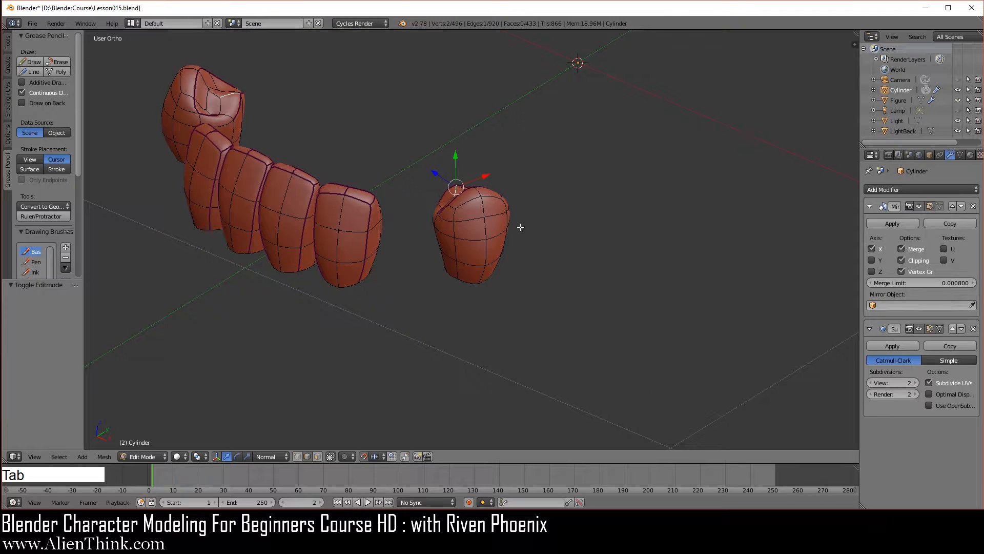
key("a")
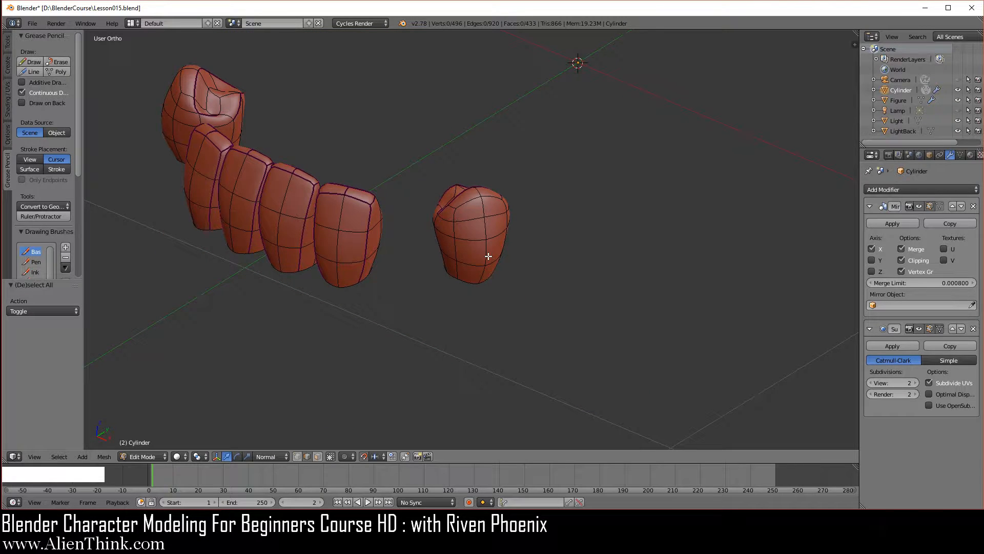
key("alt")
key("alt+h")
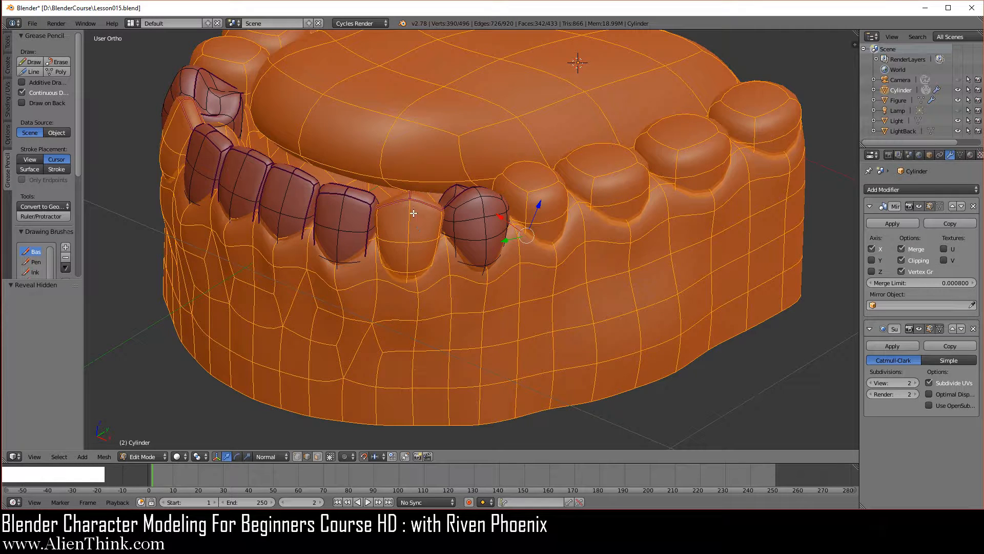
- In face selection, deselect the canine and the unshaped back teeth by linked seam regions and hide the still-selected gums and tongue
left_click(317, 456)
key("l")
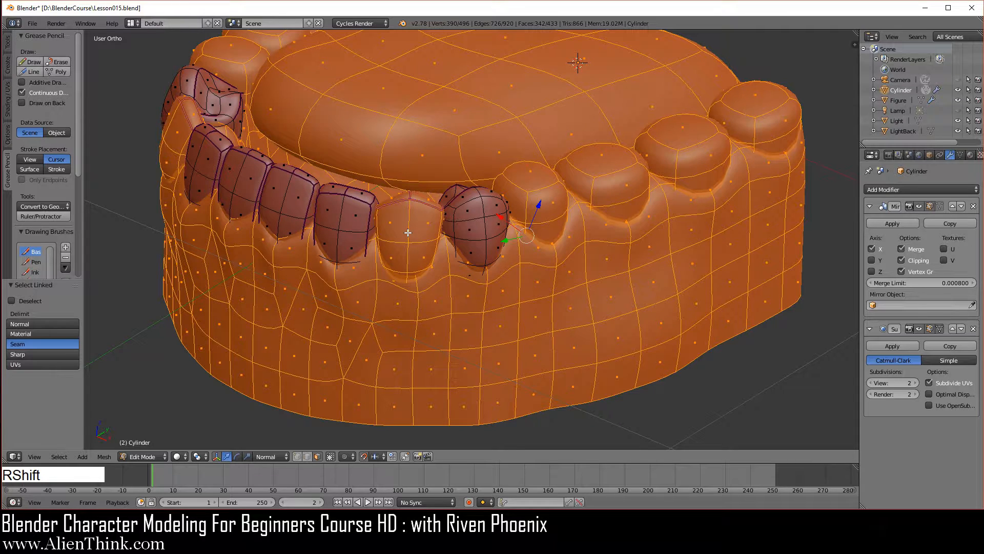
key("shift+l")
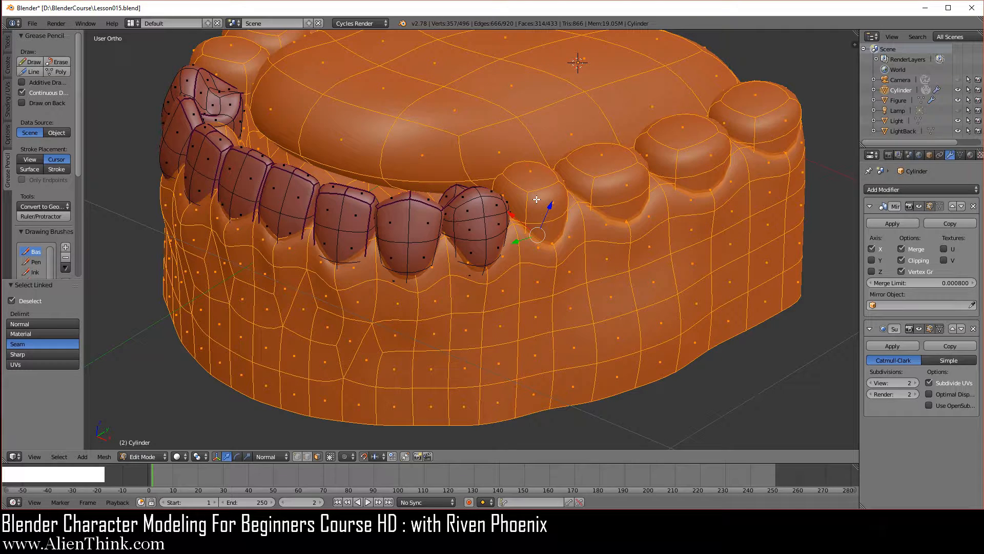
key("shift+l")
key("shift+l")
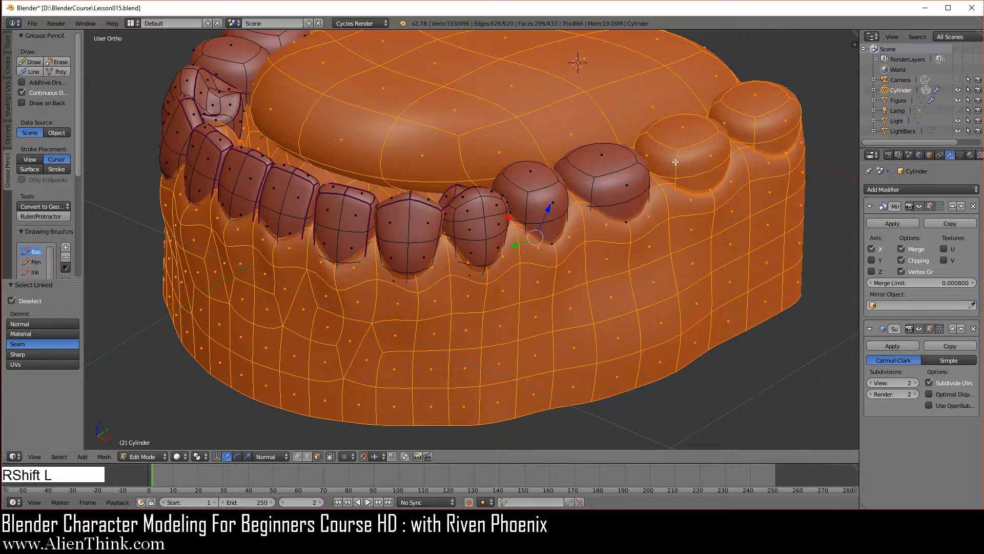
key("shift+l")
key("shift+l")
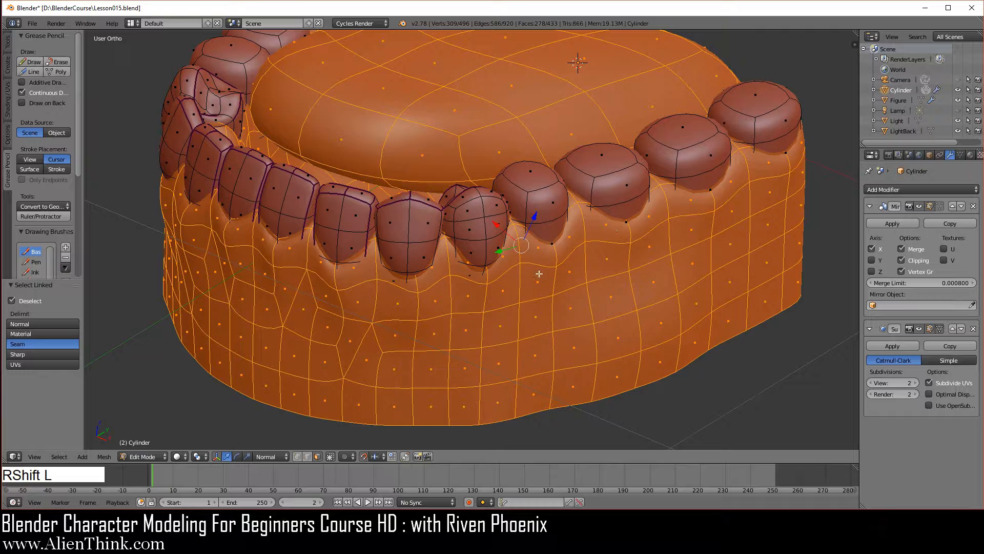
scroll(528, 258, "down", 2)
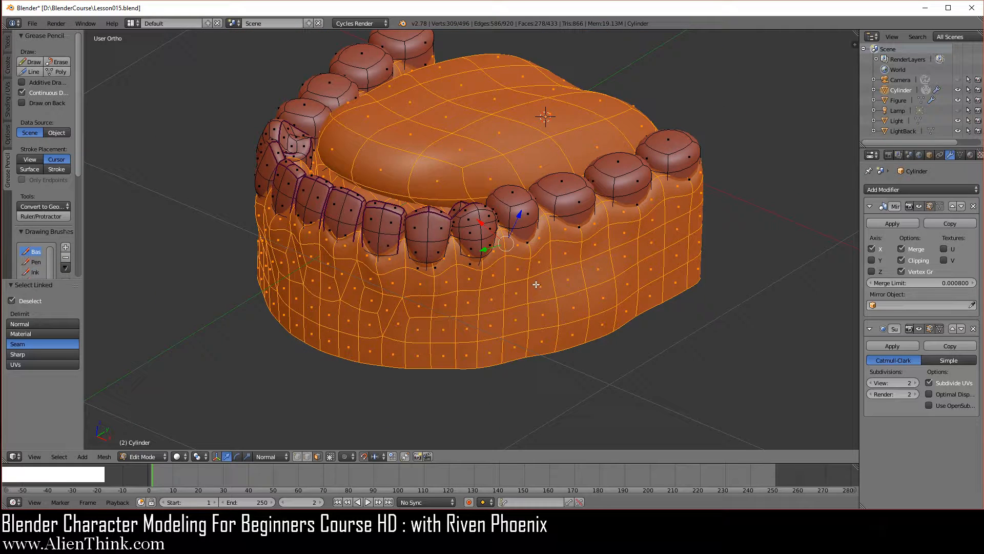
key("h")
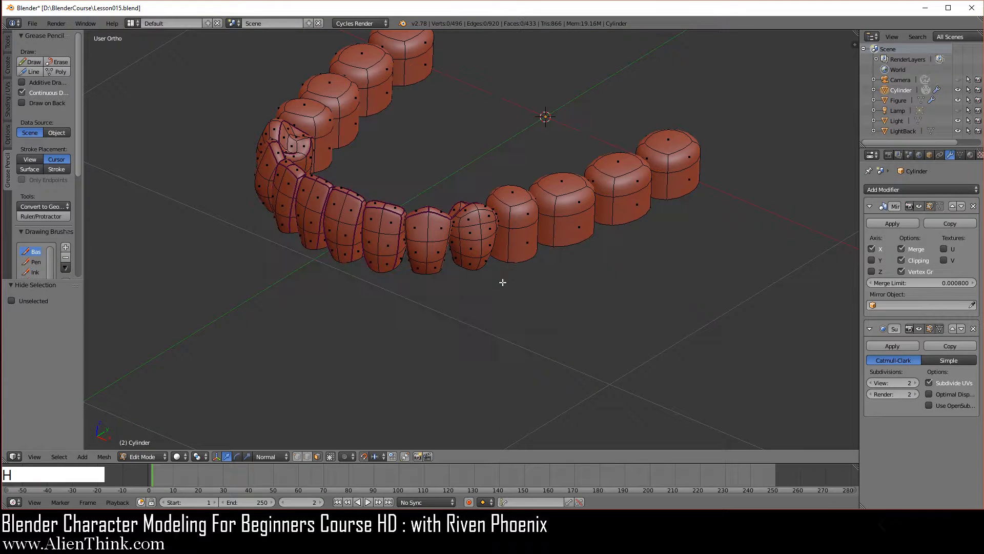
scroll(504, 286, "up", 2)
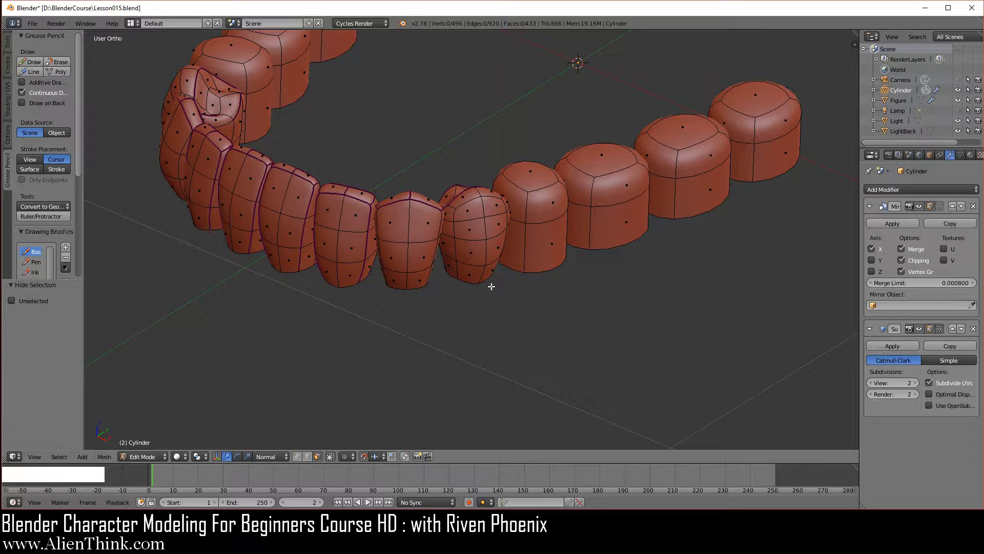
- Return to Object Mode and save the current Blender file
key("Tab")
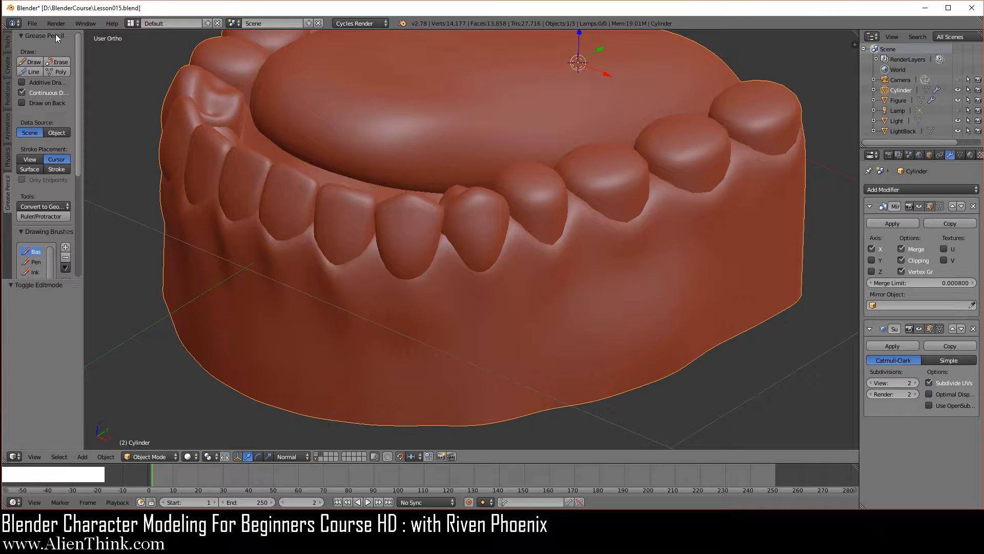
left_click(32, 24)
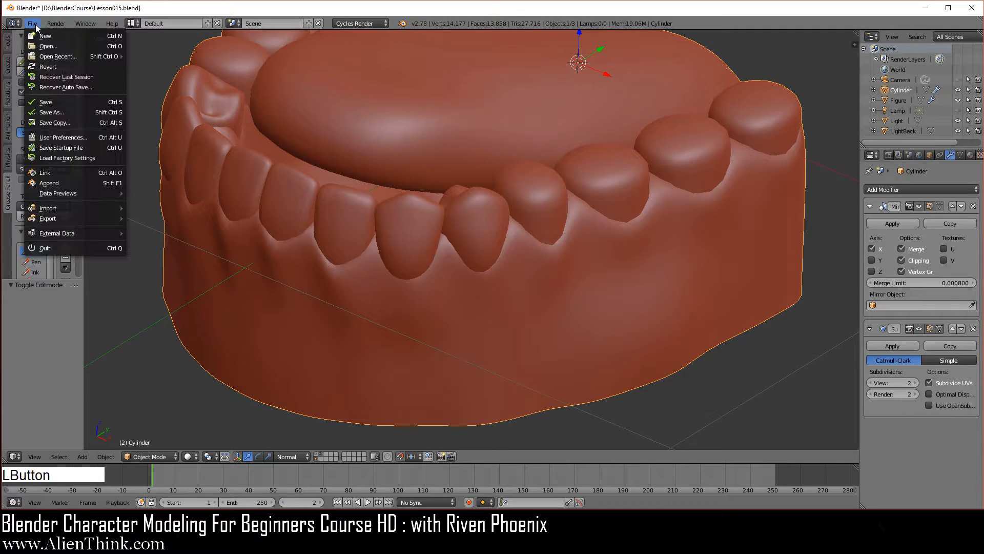
left_click(57, 101)
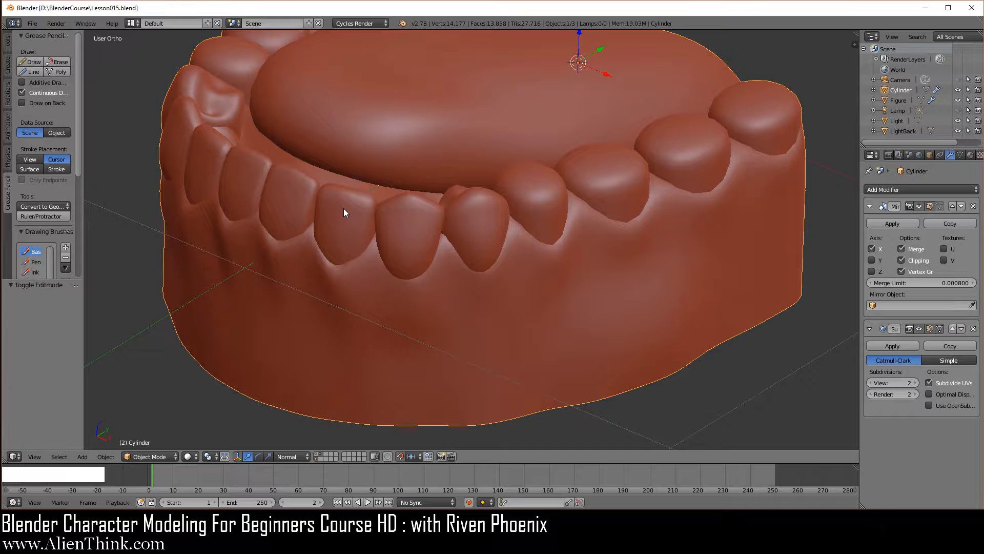
key("F3")
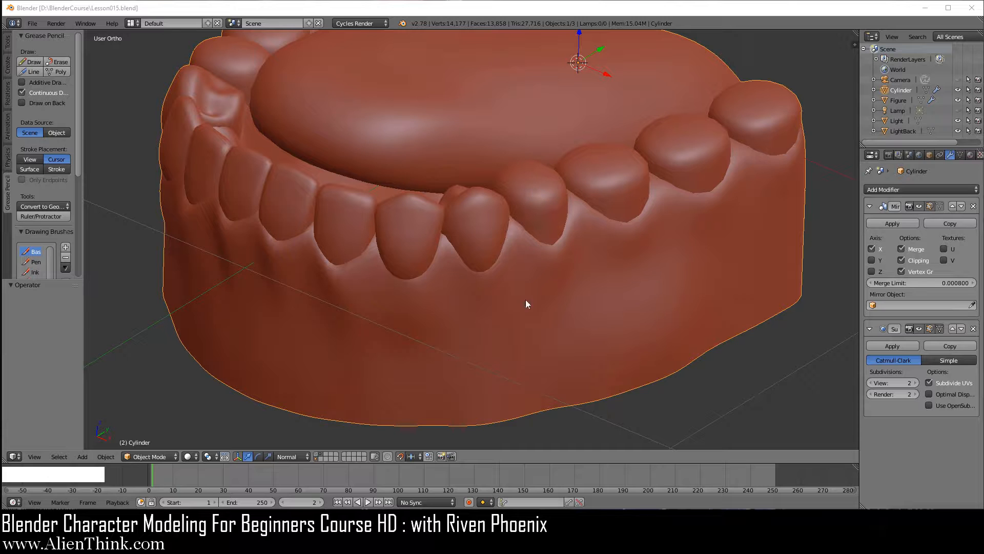
right_click(532, 283)
- In Edit Mode, add a centered horizontal loop cut around the lower section of the second premolar, just behind the shaped first premolar
key("Tab")
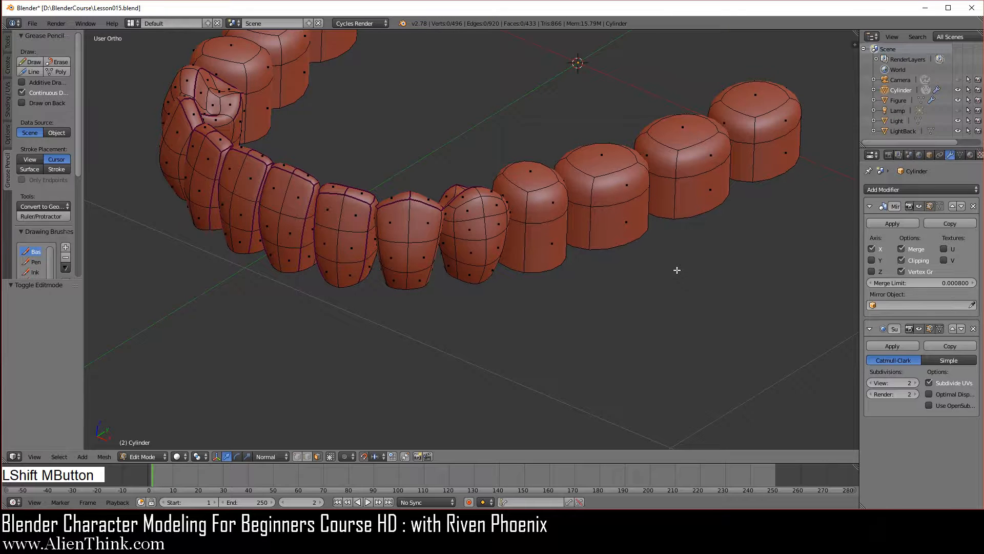
middle_click_drag(675, 270, 572, 301, "shift")
scroll(431, 358, "up", 2)
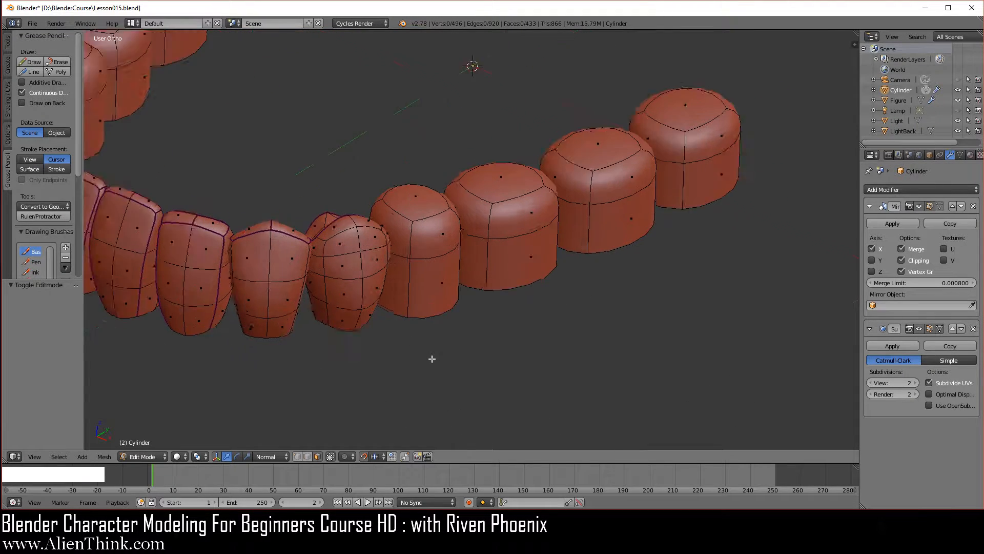
middle_click_drag(452, 391, 531, 355, "shift")
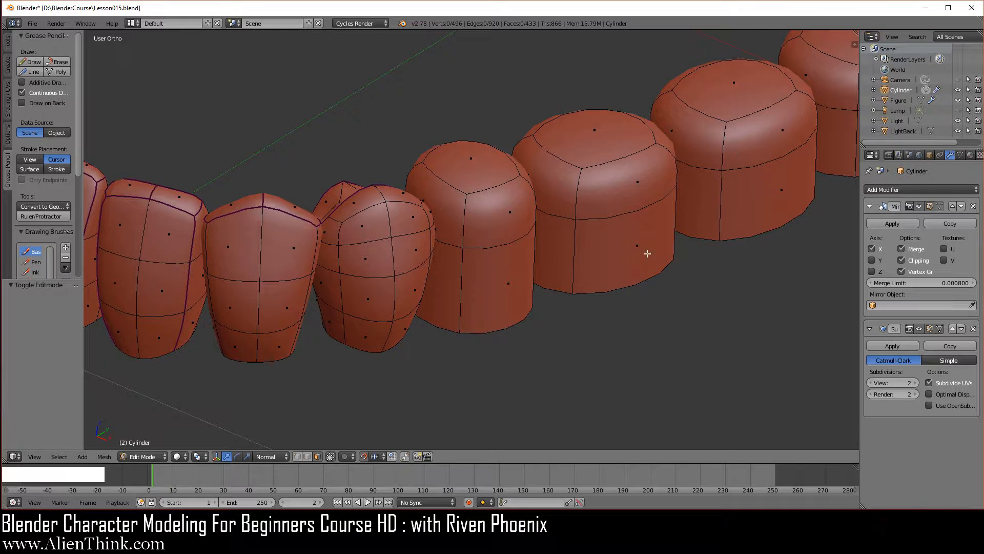
middle_click_drag(552, 325, 497, 327)
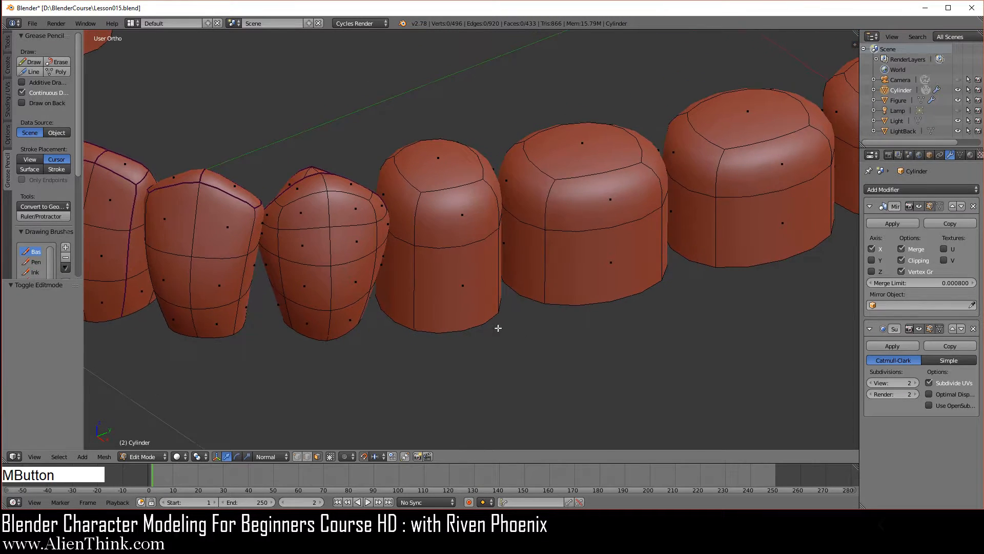
scroll(447, 299, "up", 1)
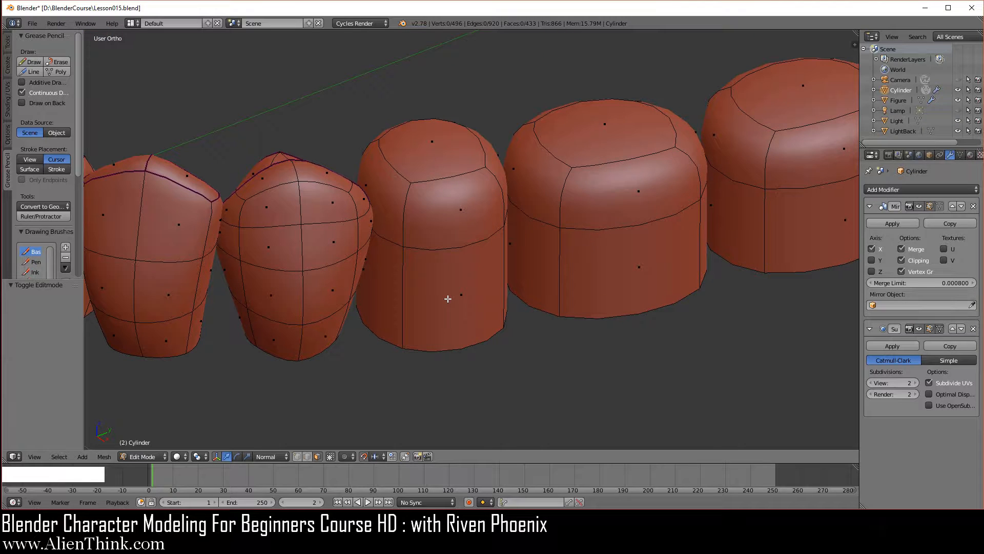
key("ctrl+r")
left_click(410, 288)
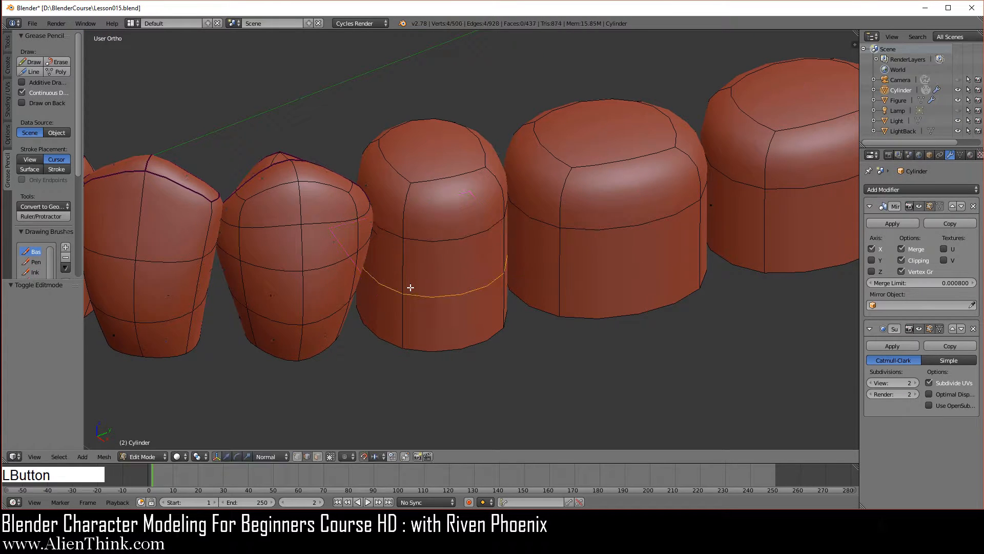
right_click(409, 294)
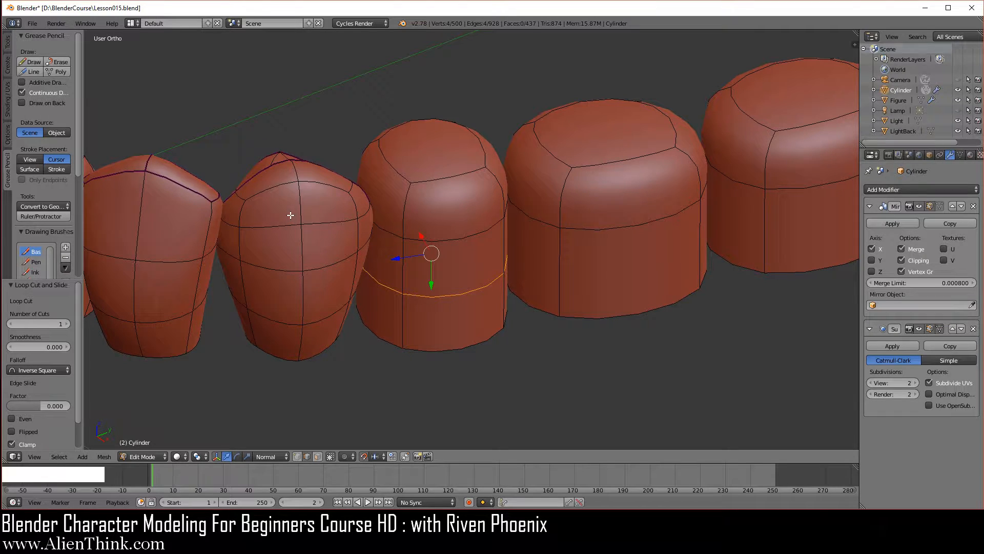
- Select the second premolar's bottom edge loop and scale it down to 0.7
right_click(453, 348, "alt")
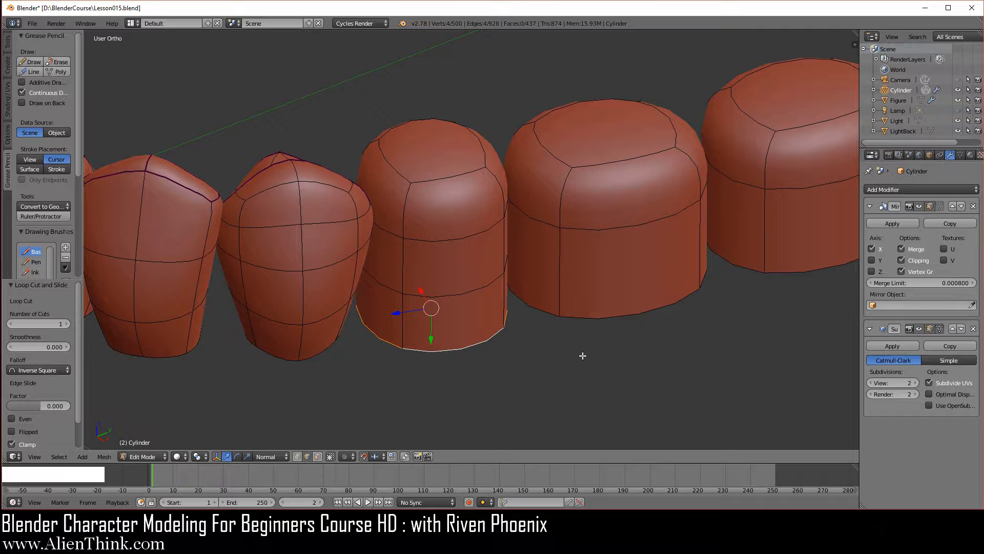
key("s")
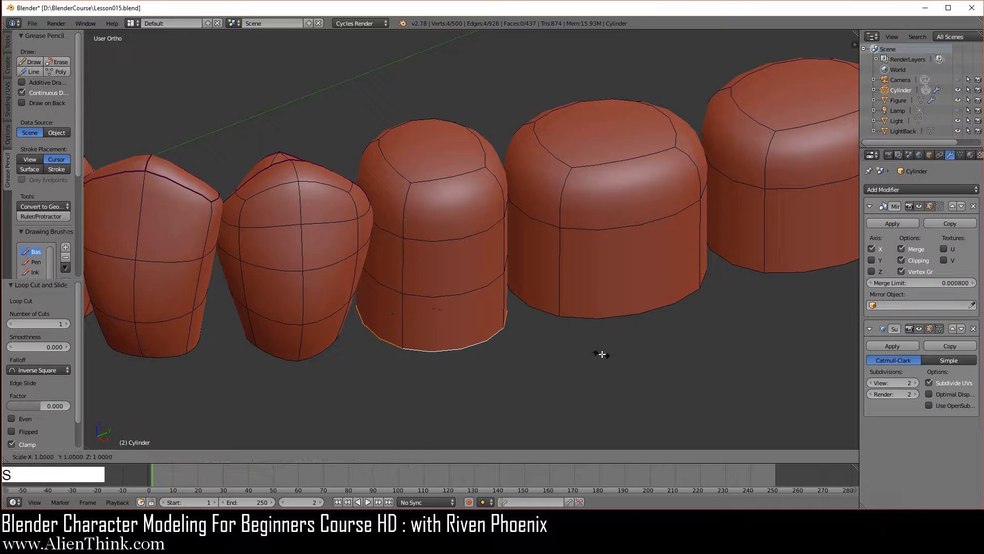
left_click(560, 338)
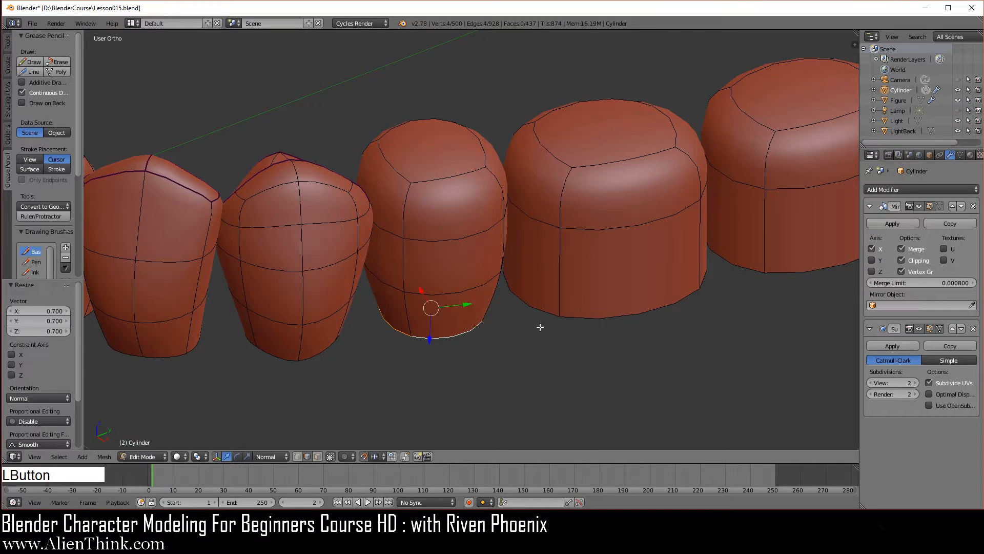
- Add two centered vertical loop cuts crossing over the second premolar's crown, one in each direction
key("ctrl+r")
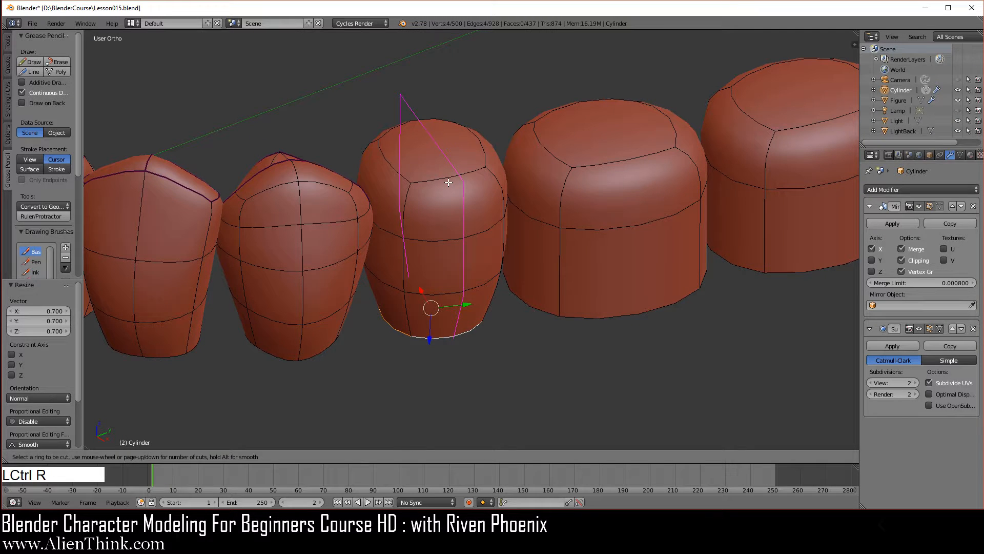
left_click(448, 182)
right_click(393, 165)
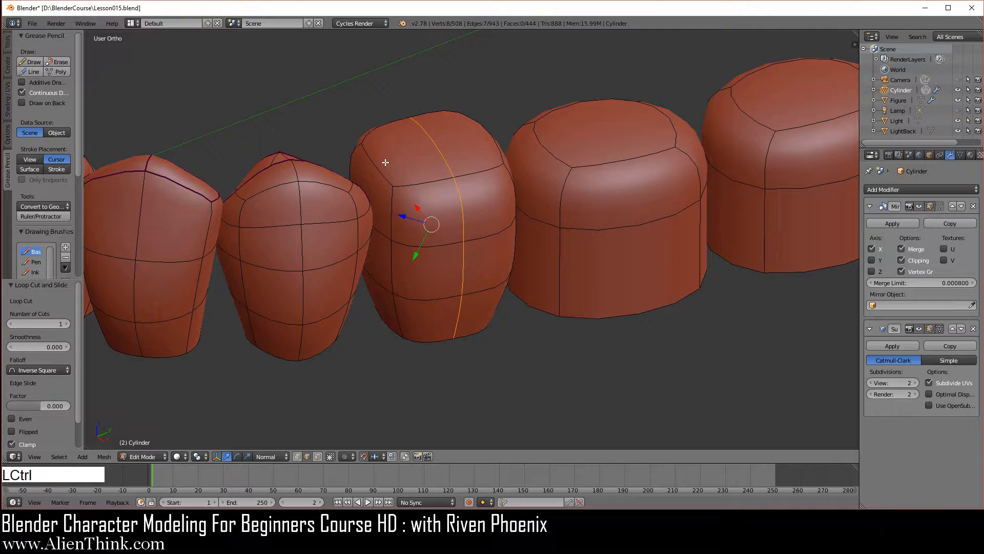
key("ctrl+r")
left_click(384, 163)
right_click(384, 163)
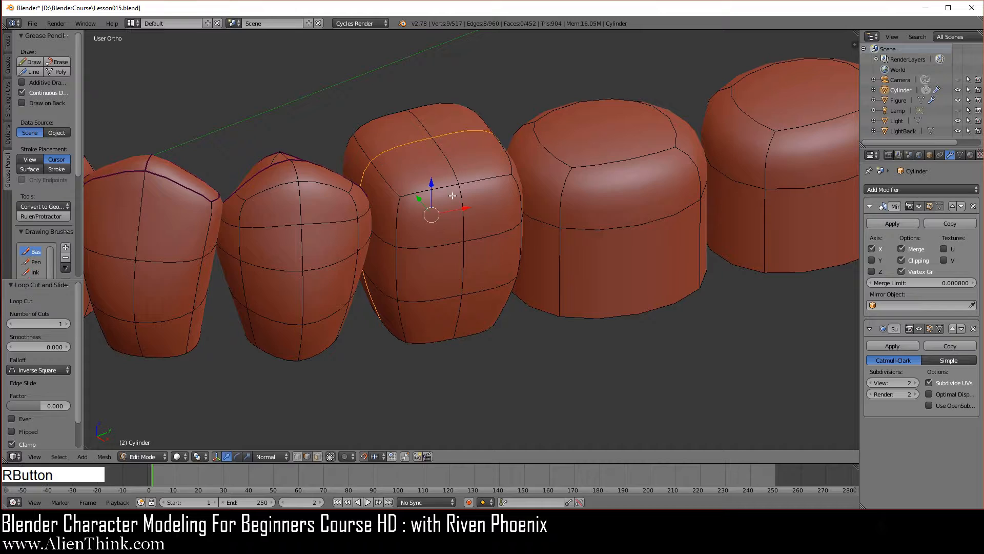
- Select the middle vertical edge on the second premolar's outer face and center the view on it
mouse_move(452, 196)
middle_mouse_down()
mouse_move(442, 231)
mouse_move(439, 187)
middle_mouse_up()
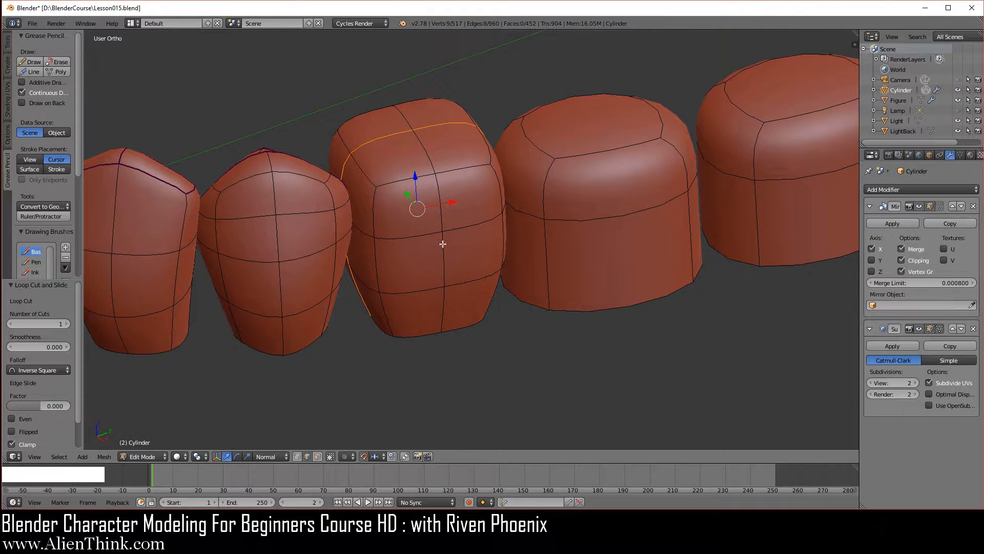
right_click(448, 259)
key("KP_Decimal")
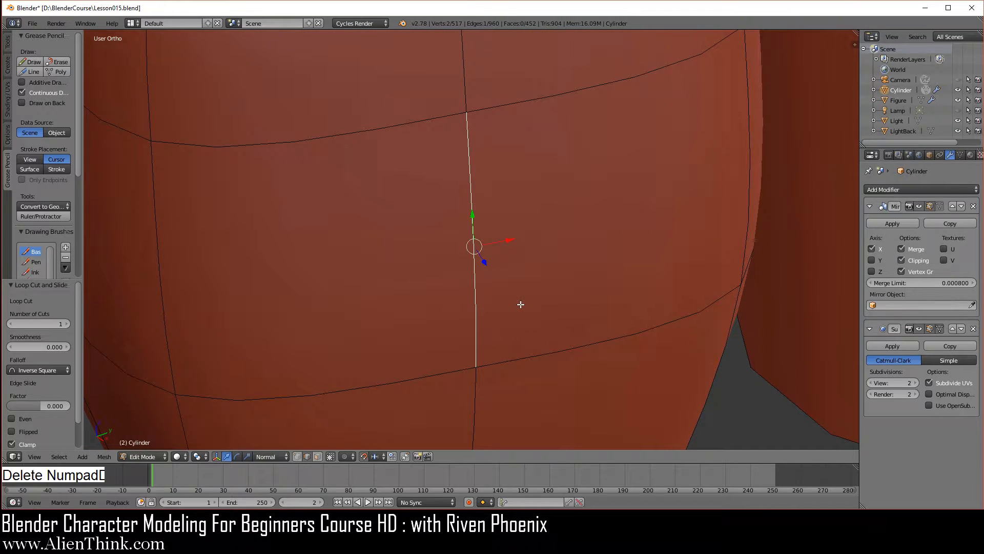
scroll(520, 305, "down", 6)
mouse_move(538, 314)
middle_mouse_down()
mouse_move(530, 306)
mouse_move(539, 309)
middle_mouse_up()
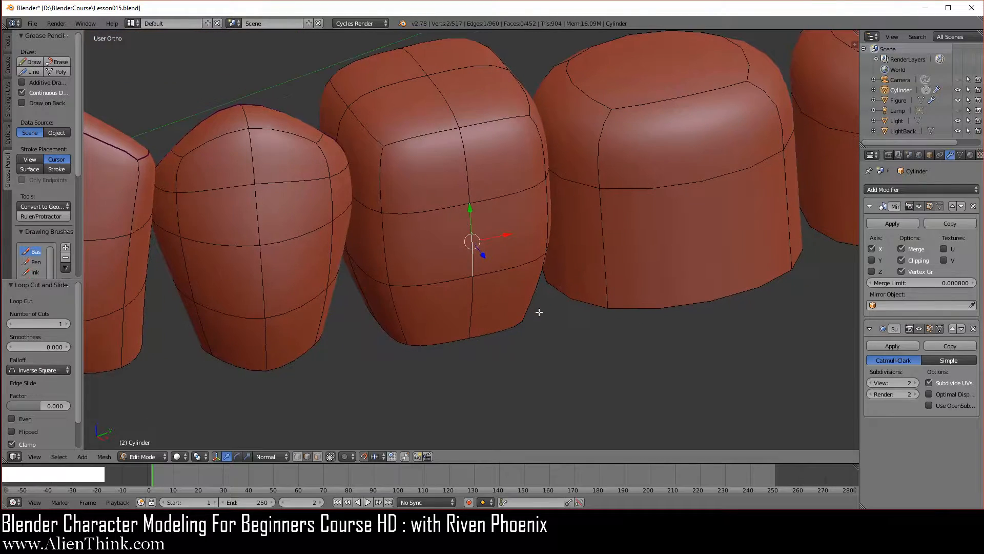
- Select the two lower vertical edges at both outer corners of the second premolar and smooth them twice
right_click(391, 260)
right_click(399, 307, "shift")
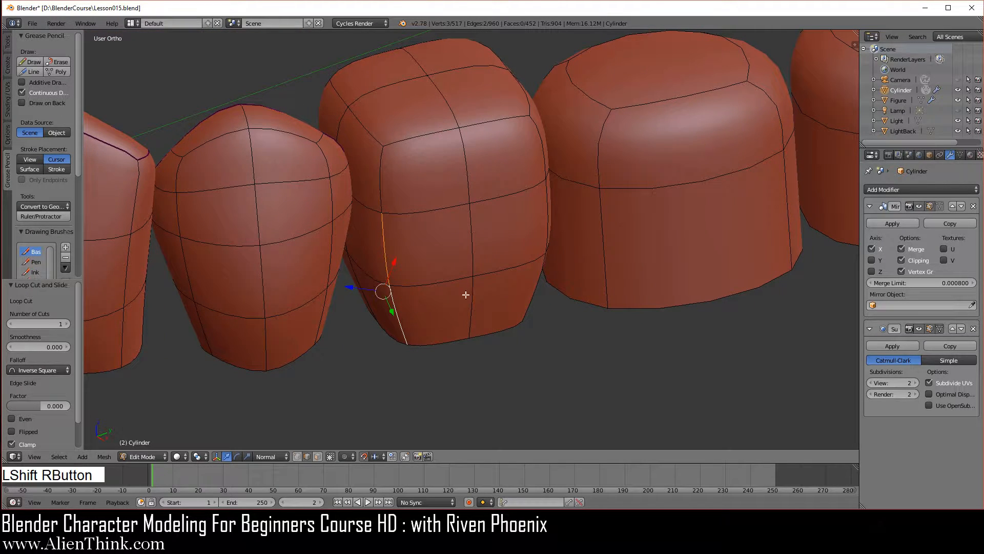
mouse_move(567, 314)
middle_mouse_down()
mouse_move(503, 322)
mouse_move(548, 314)
middle_mouse_up()
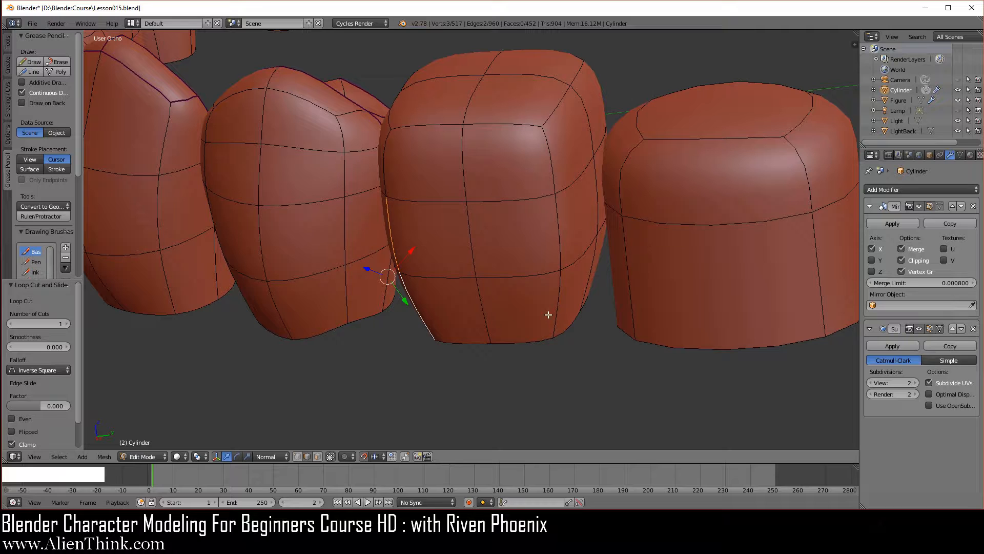
key("shift")
right_click(553, 238, "shift")
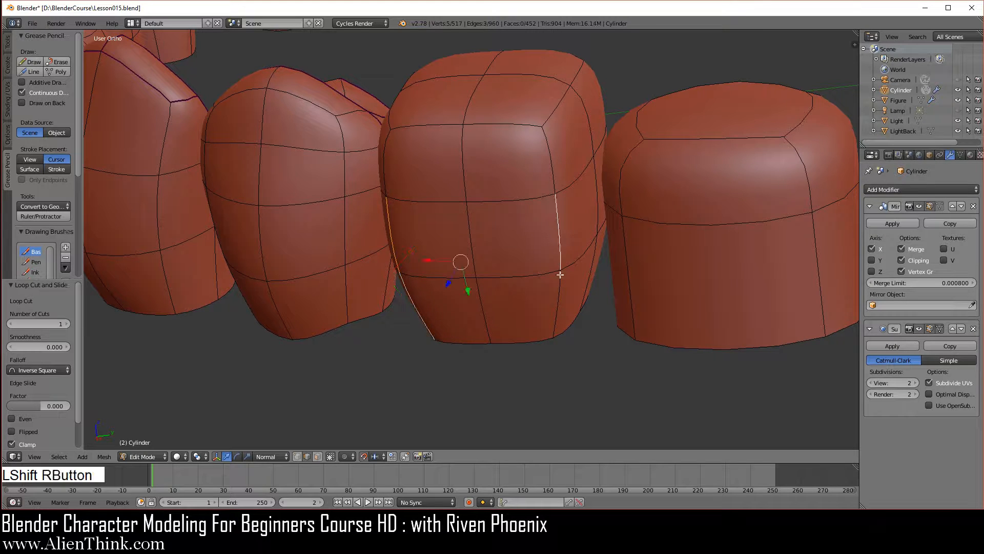
right_click(557, 288, "shift")
key("w")
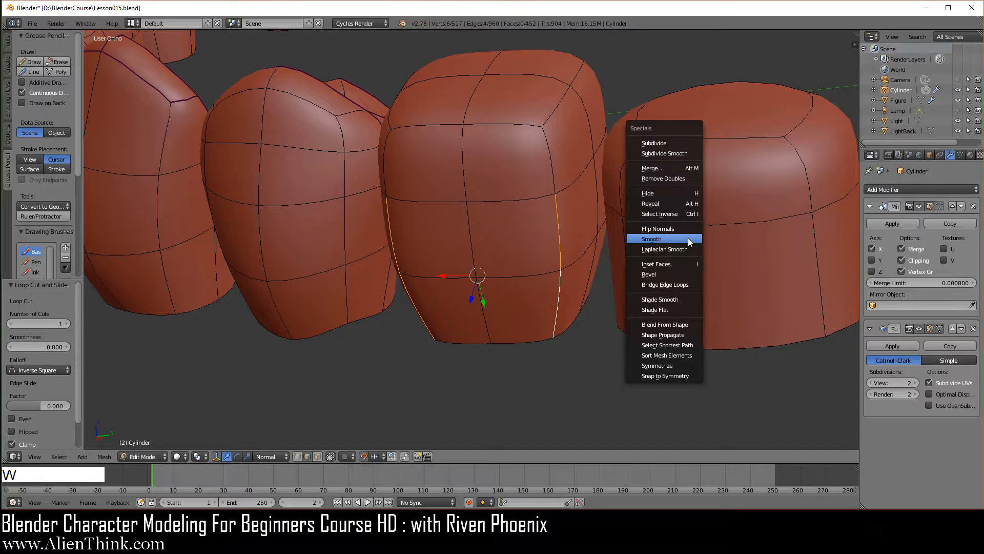
left_click(688, 238)
key("w")
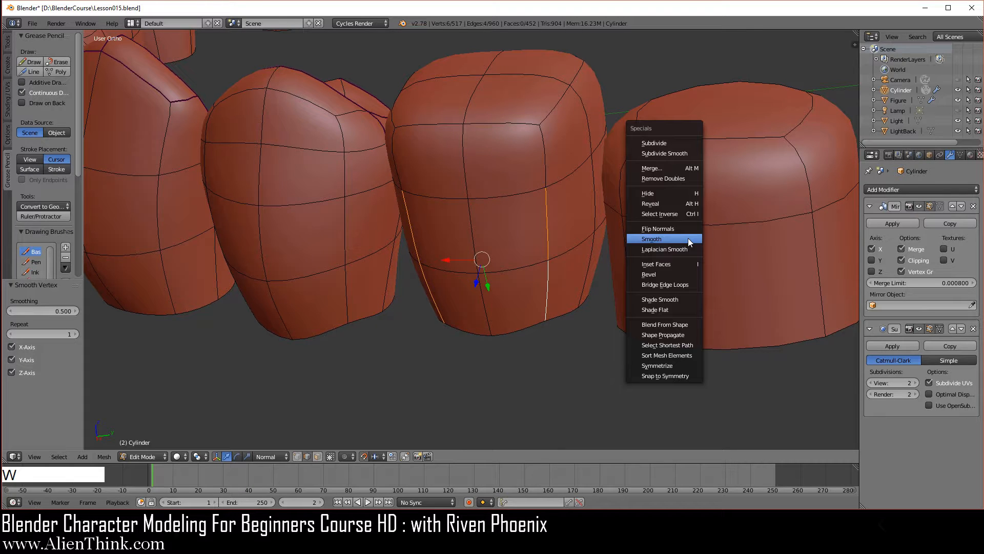
left_click(688, 237)
- Select only the two lower vertical edges at the outer corner nearest the first premolar and smooth them twice
middle_click_drag(643, 243, 605, 227)
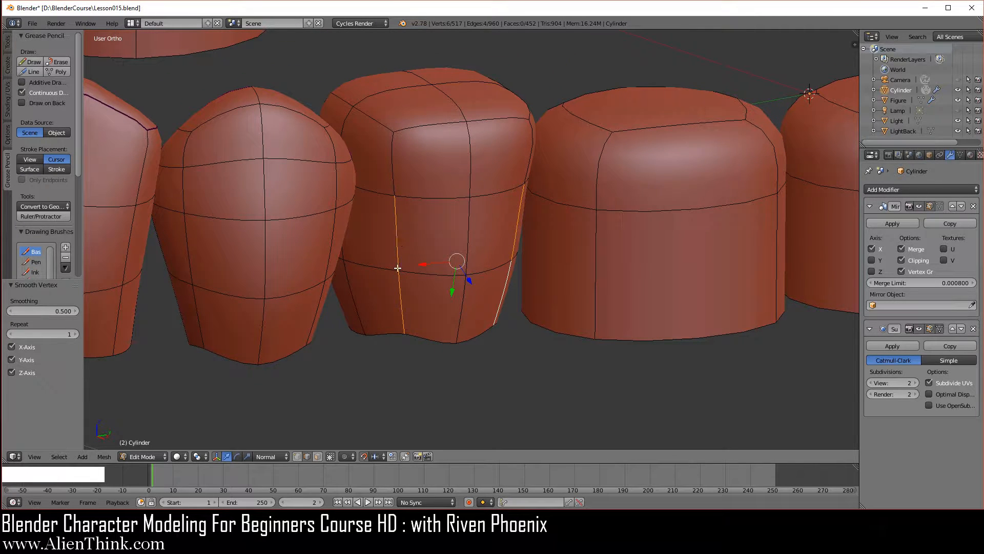
right_click(397, 238)
right_click(401, 297, "shift")
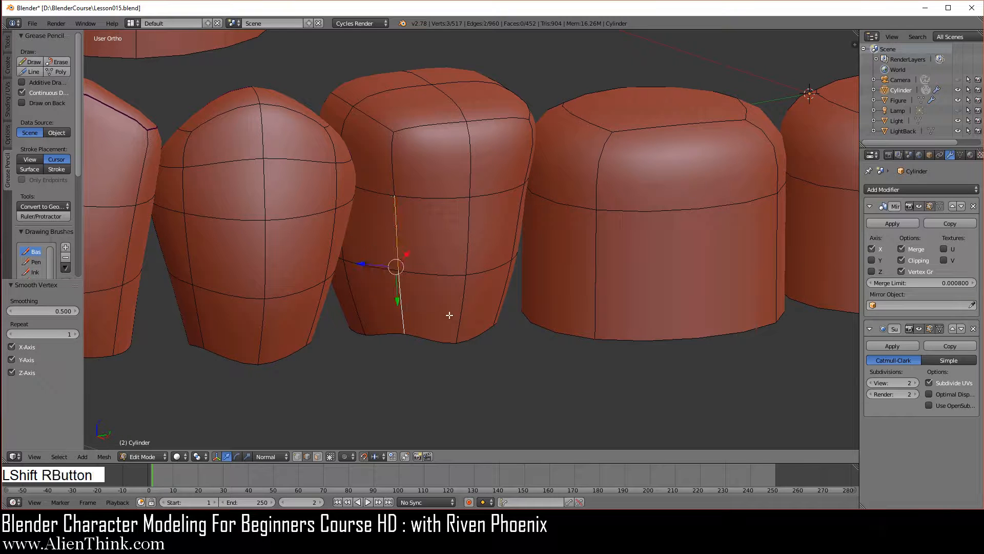
key("w")
left_click(619, 247)
key("w")
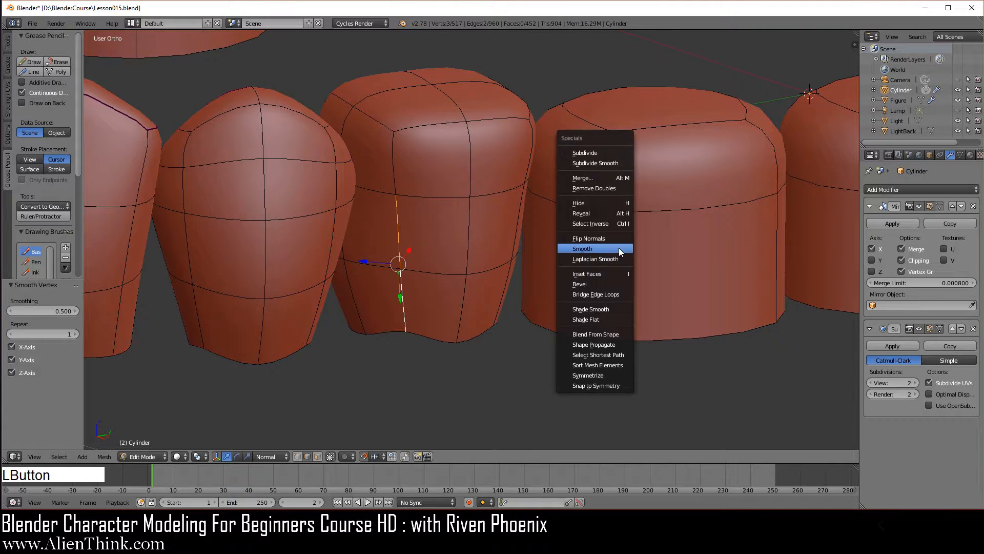
left_click(620, 247)
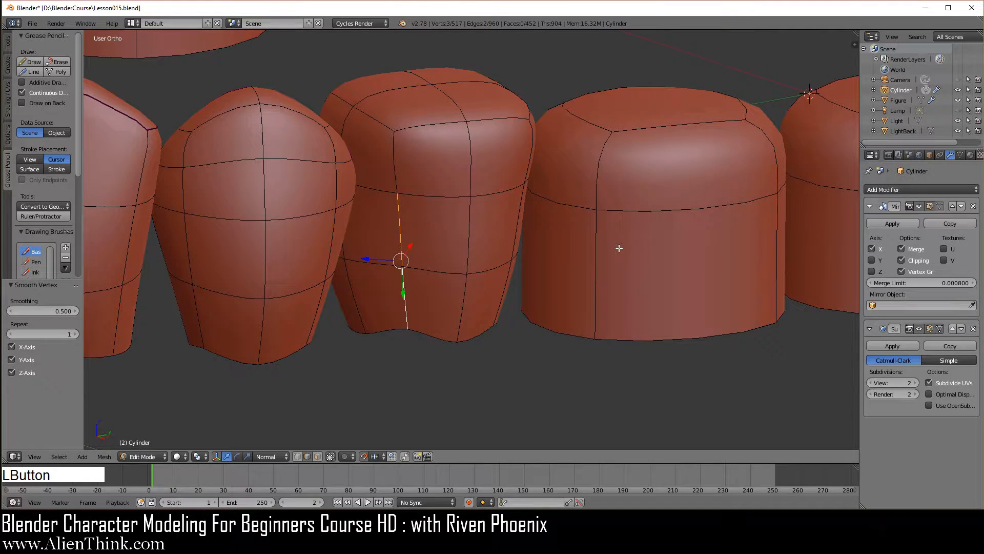
- Select the two outer rim edges on top of the second premolar's crown and smooth them twice
right_click(447, 123)
right_click(497, 116, "shift")
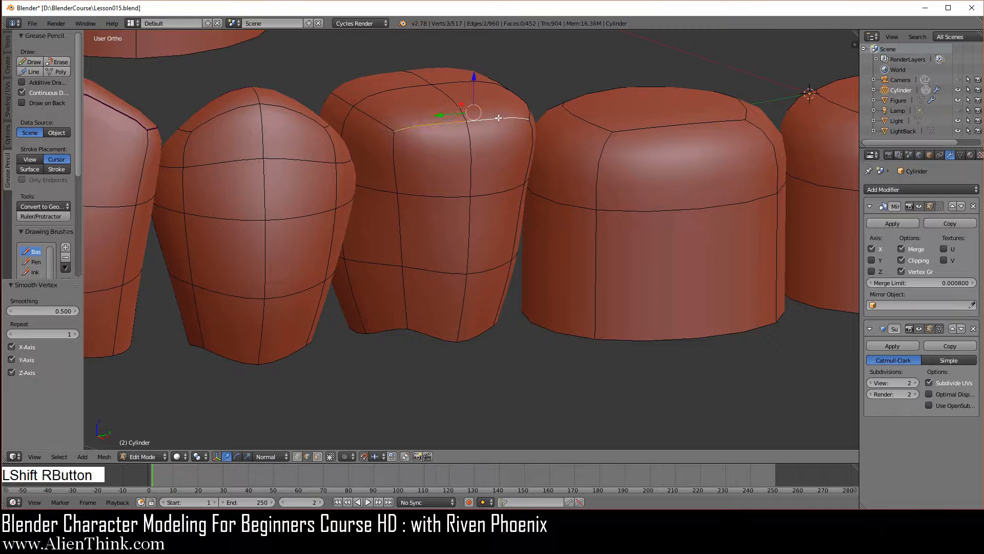
key("w")
left_click(690, 183)
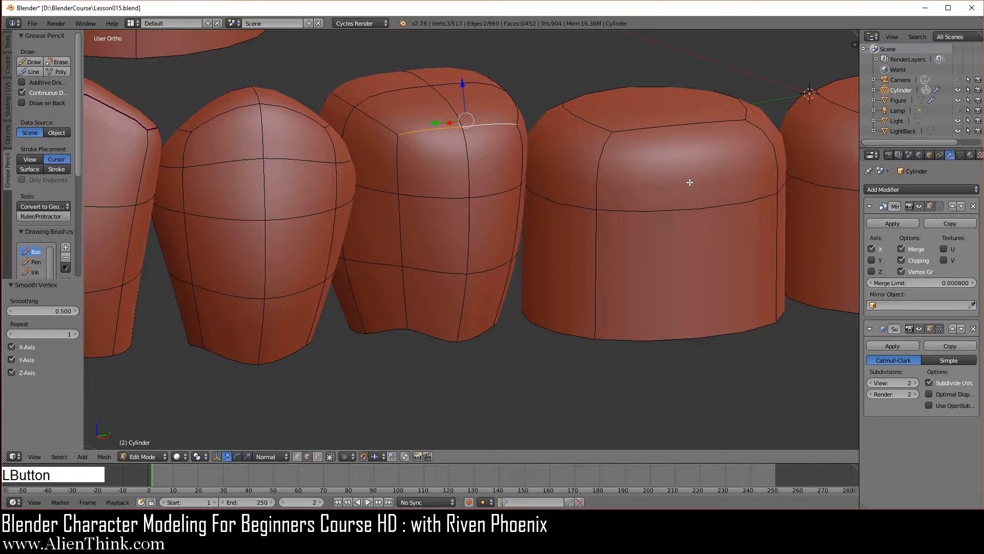
key("w")
left_click(690, 182)
- From the top view, select the three crosswise edges on the inner half of the second premolar's crown, then the two faces between them
middle_click_drag(597, 225, 484, 324)
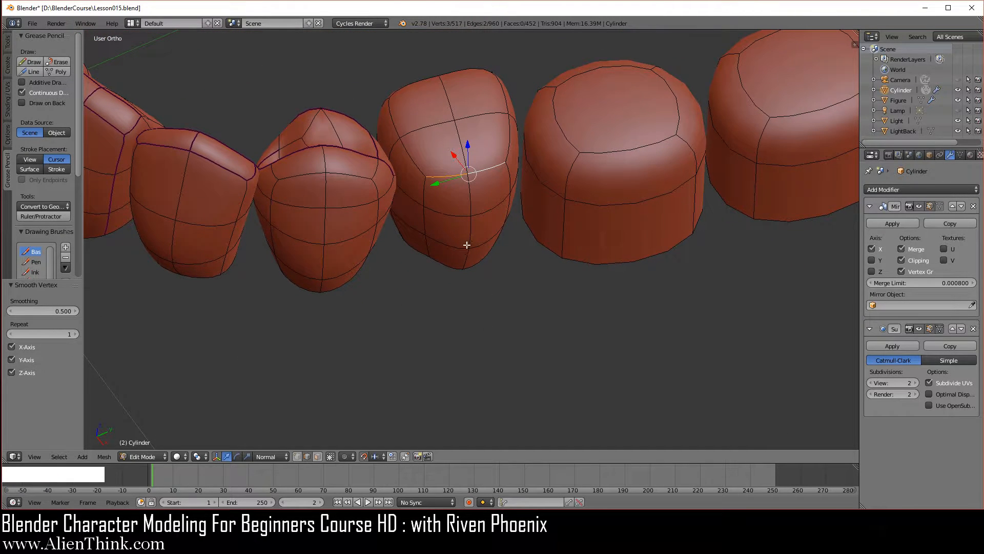
middle_click_drag(513, 307, 534, 253)
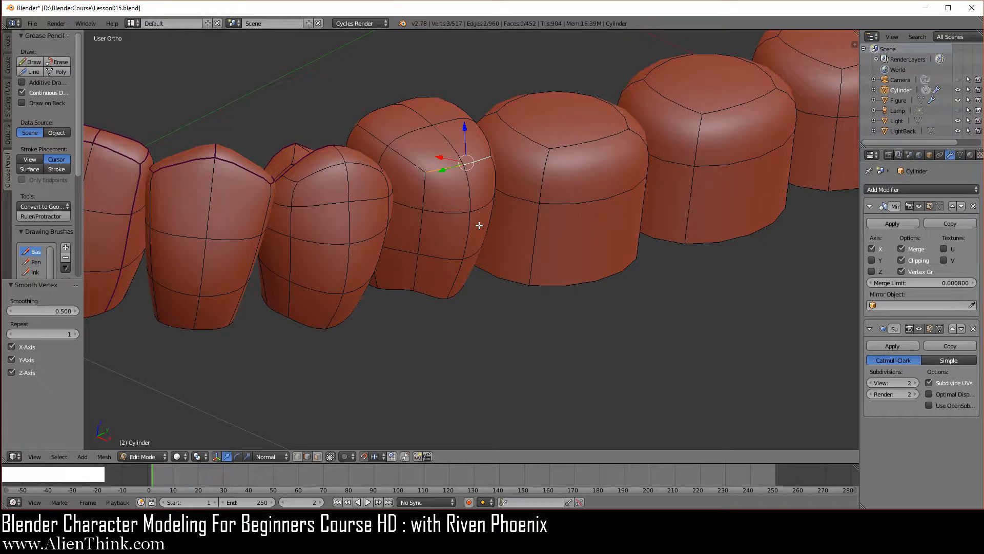
key("KP_7")
scroll(480, 230, "up", 2)
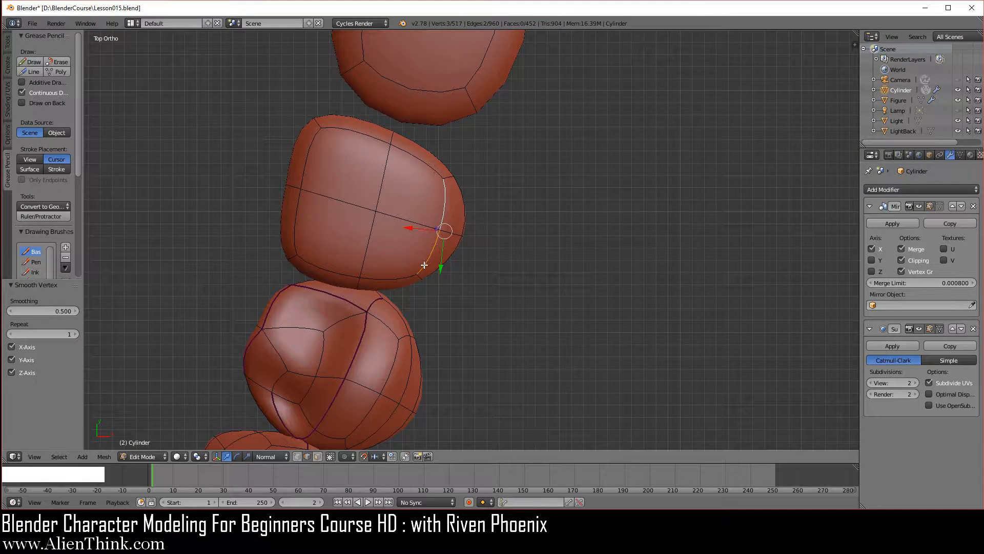
right_click(353, 132)
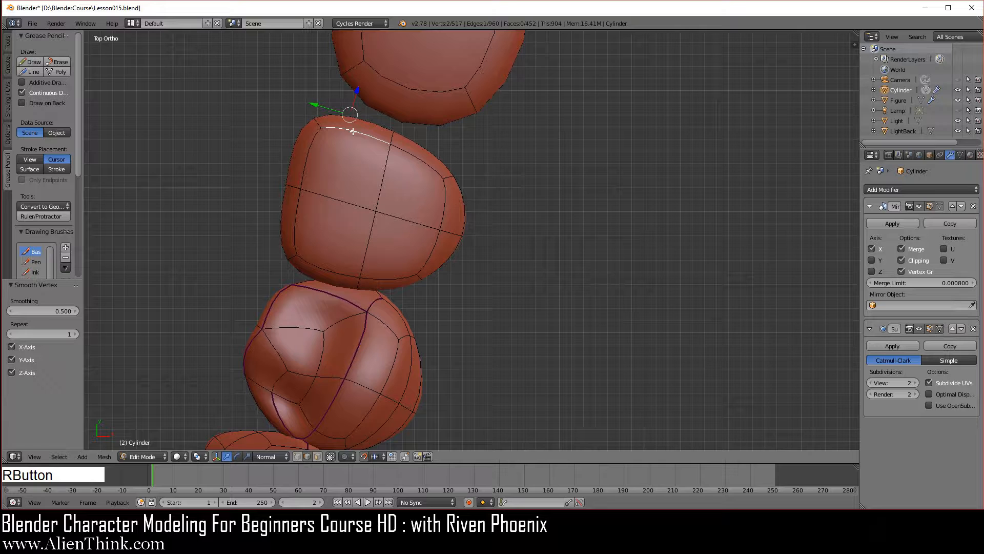
right_click(345, 202, "shift")
right_click(331, 267, "shift")
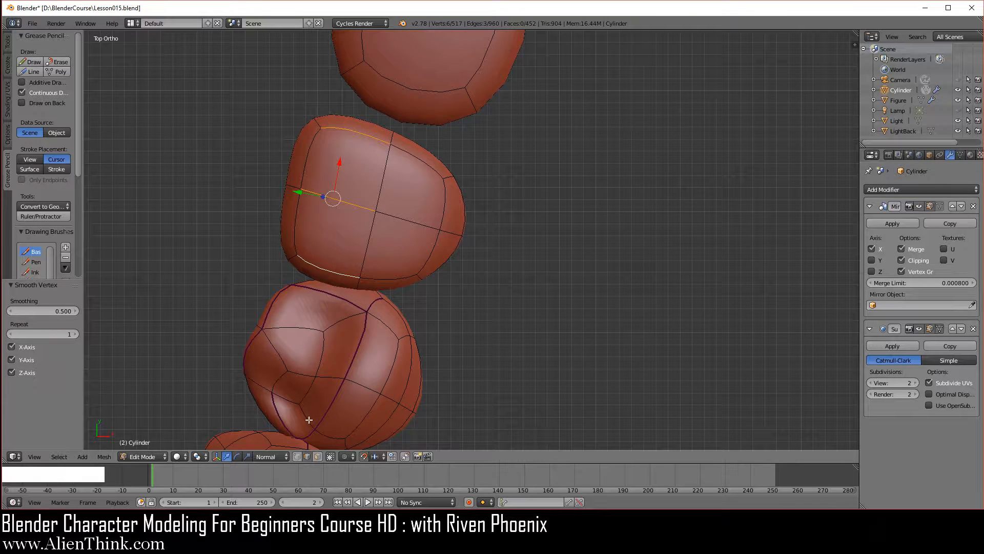
left_click(318, 456)
right_click(349, 175, "shift")
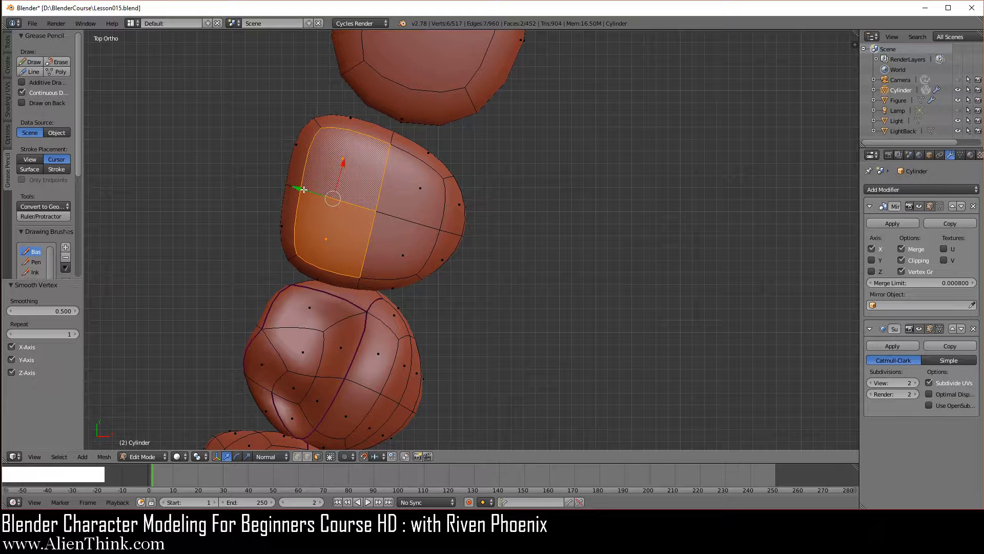
- Reselect the three crosswise edges on the crown's inner half, then switch to face selection and pick the two faces between them
left_click(306, 457)
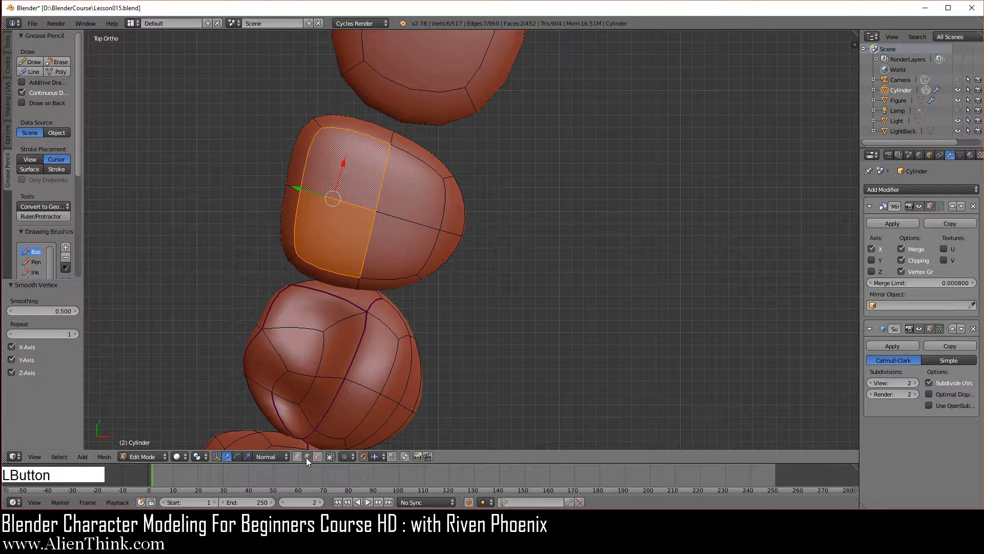
right_click(325, 273)
right_click(333, 201, "shift")
right_click(344, 135, "shift")
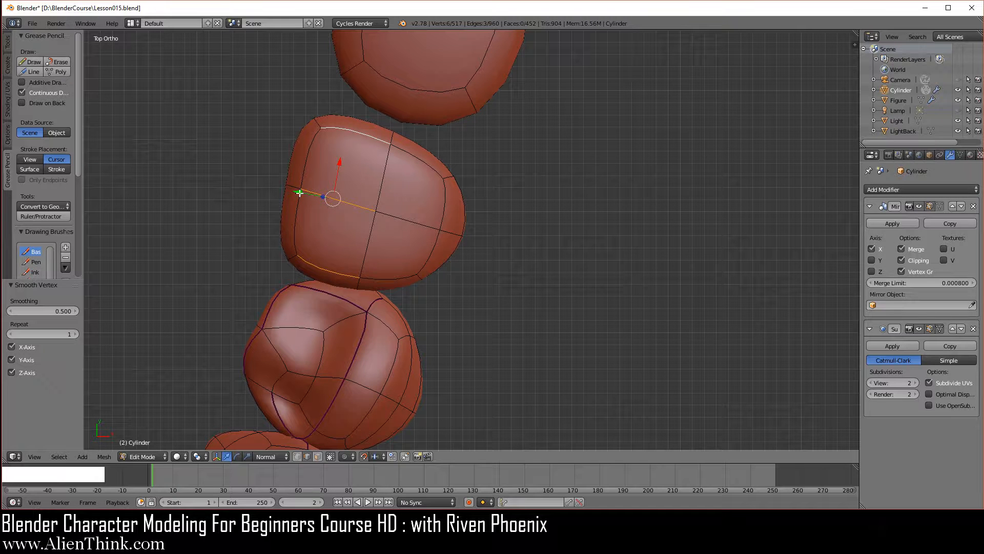
middle_click_drag(423, 351, 442, 190)
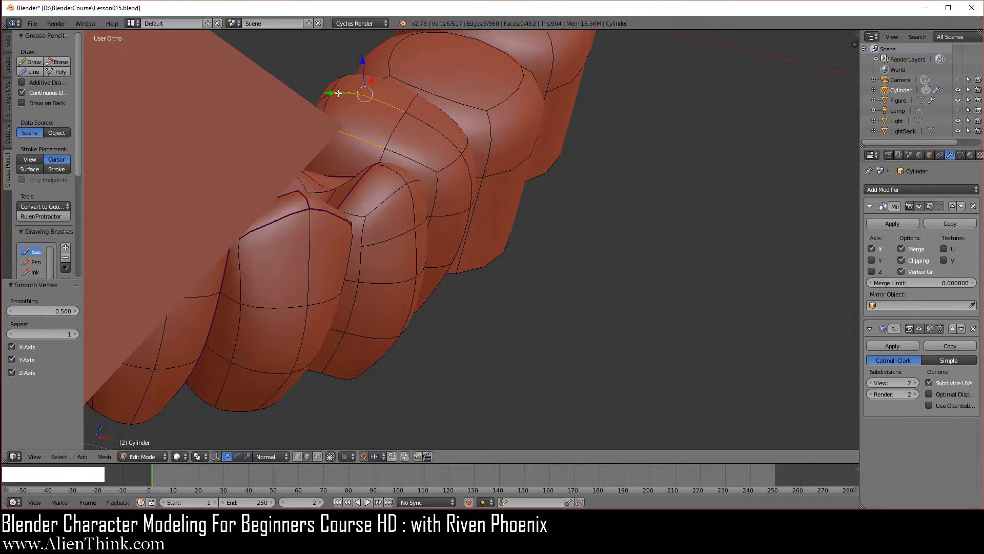
left_click(318, 457)
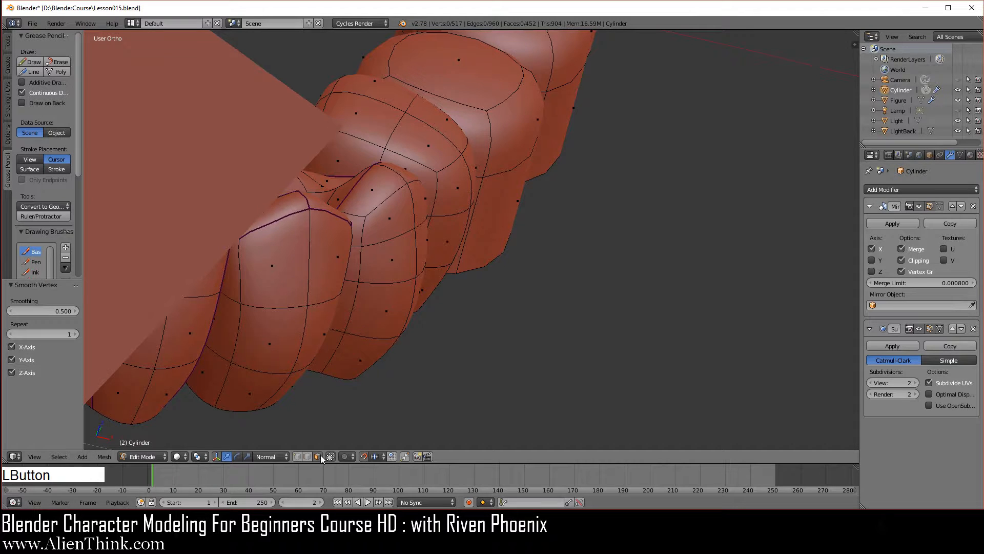
right_click(367, 116)
right_click(371, 87, "shift")
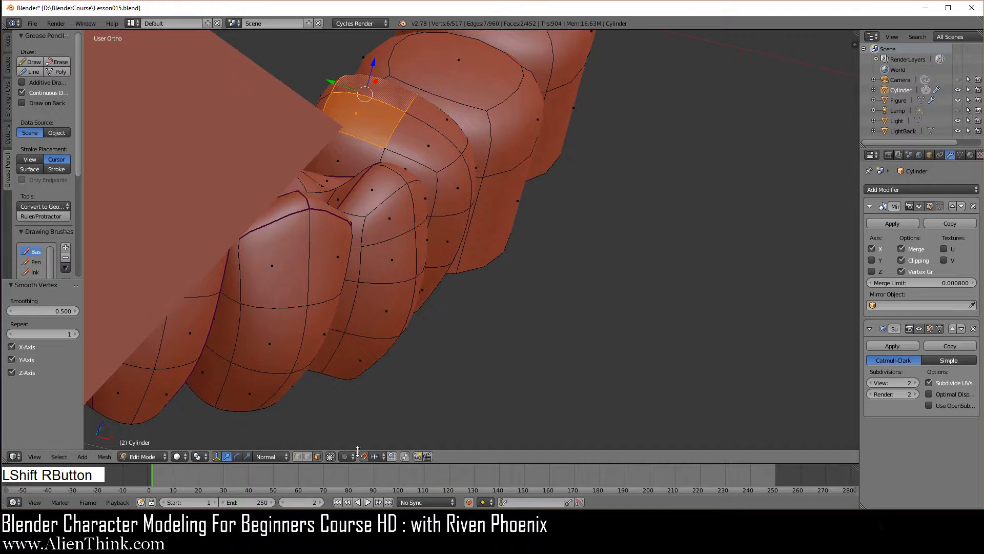
- In Object Mode, display only the first layer to hide the mesh covering the teeth, and return to Edit Mode
key("Tab")
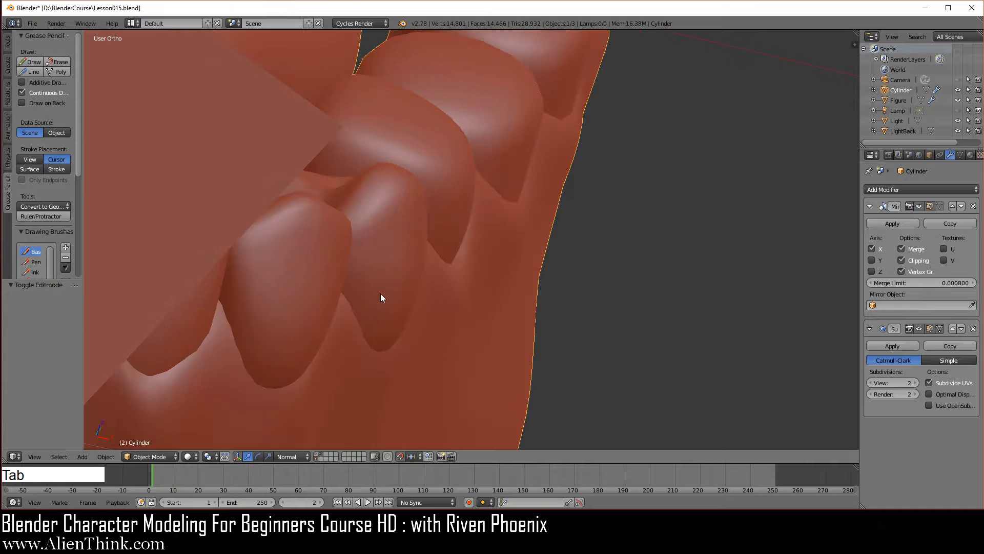
left_click(316, 459)
key("Tab")
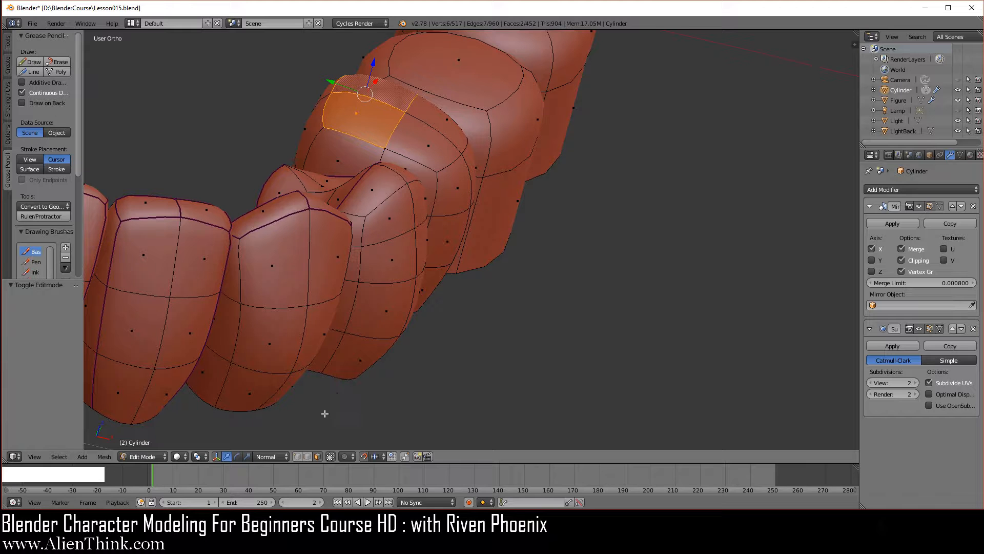
- Select the three crosswise edges on the crown's inner half, scale them to 0.4 along normal Y and move them -0.05 along normal Y toward the outer side
right_click(362, 138)
right_click(374, 86, "shift")
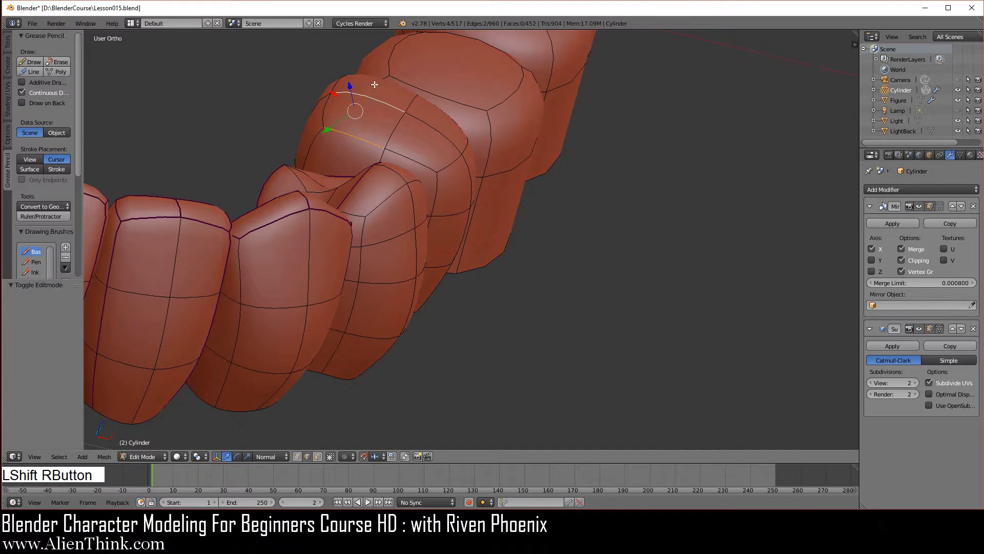
mouse_move(399, 110)
middle_mouse_down()
mouse_move(402, 134)
mouse_move(385, 99)
middle_mouse_up()
right_click(369, 66, "shift")
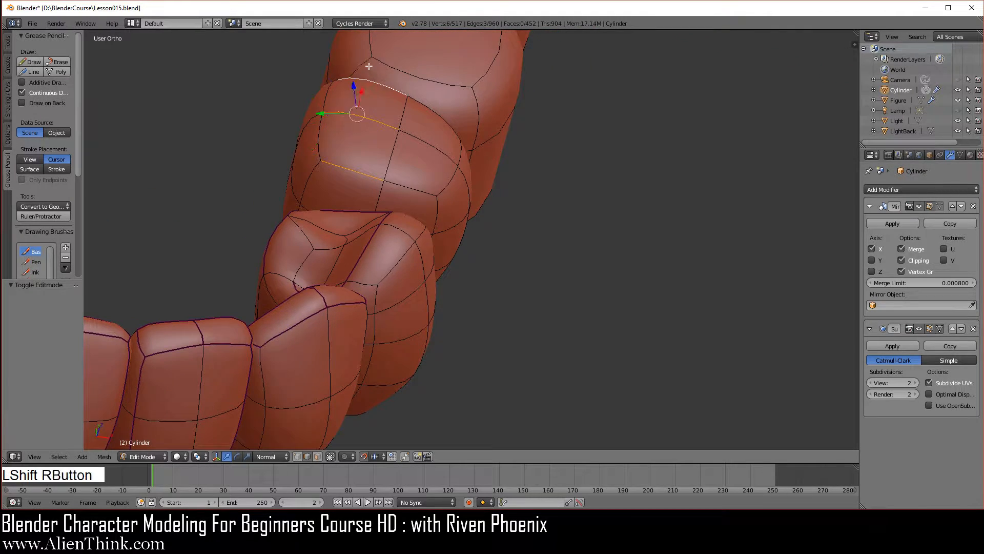
middle_click_drag(395, 132, 392, 137)
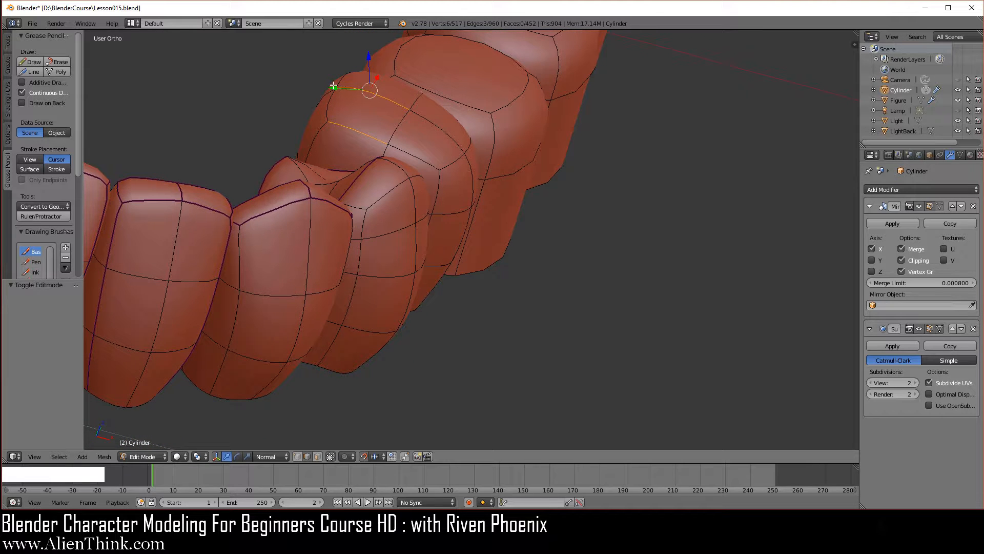
middle_click_drag(409, 232, 405, 289)
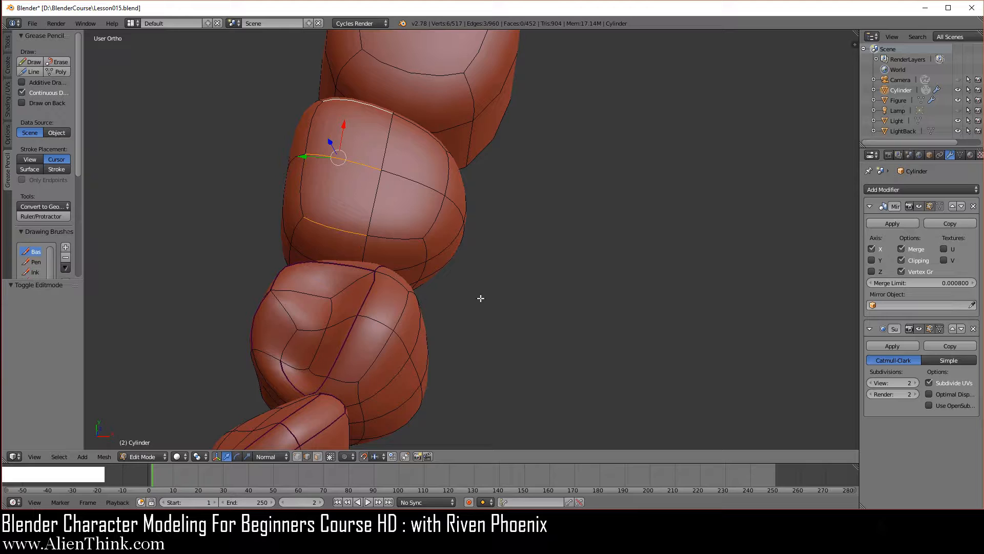
key("KP_7")
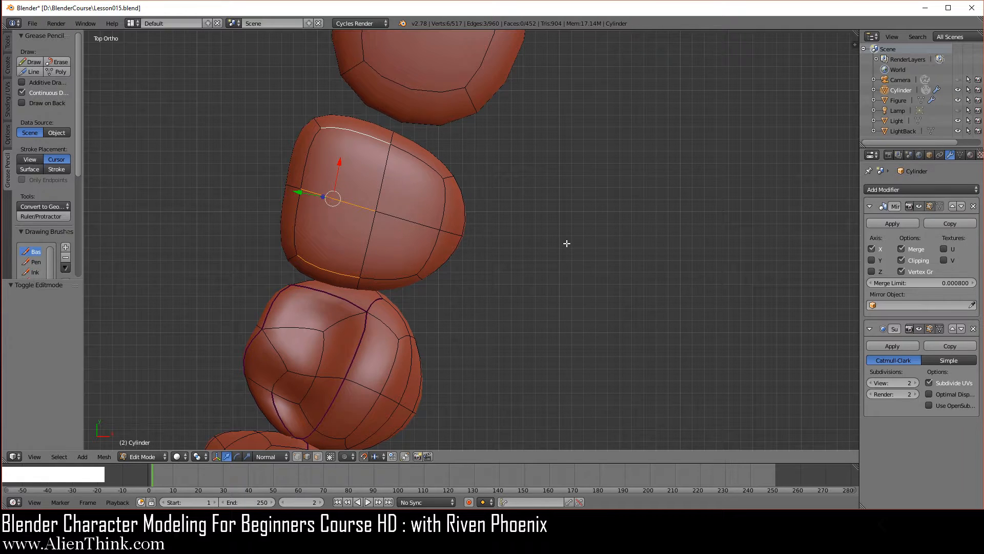
key("s")
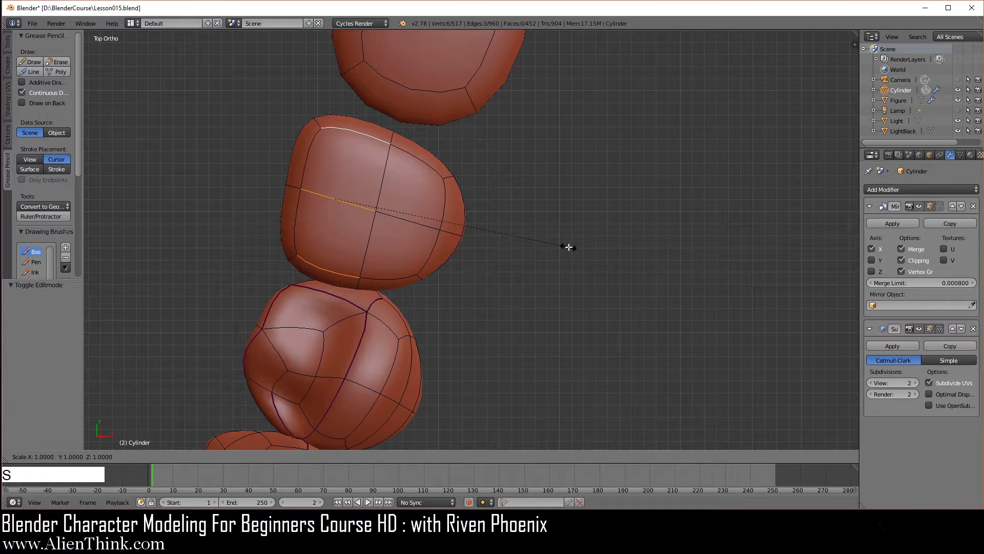
key("y")
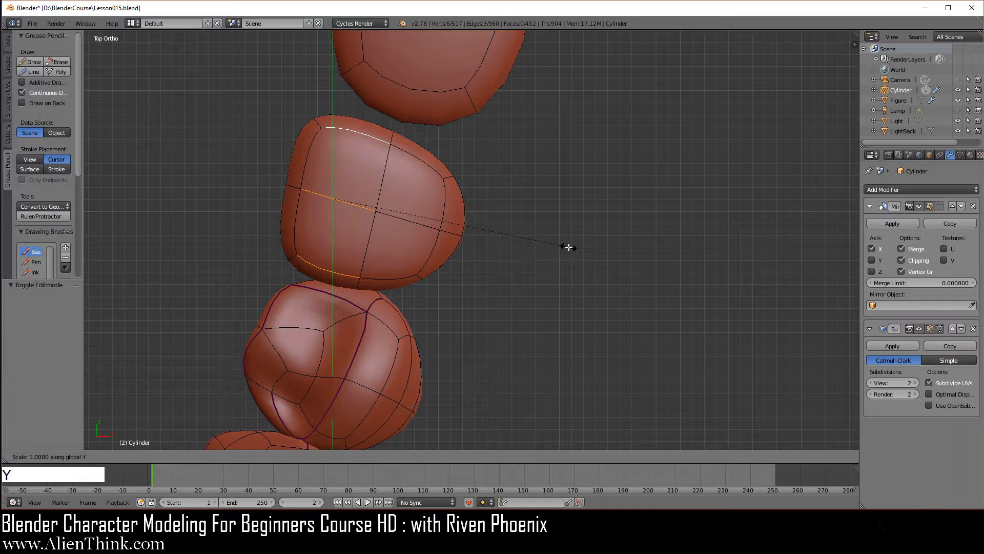
key("y")
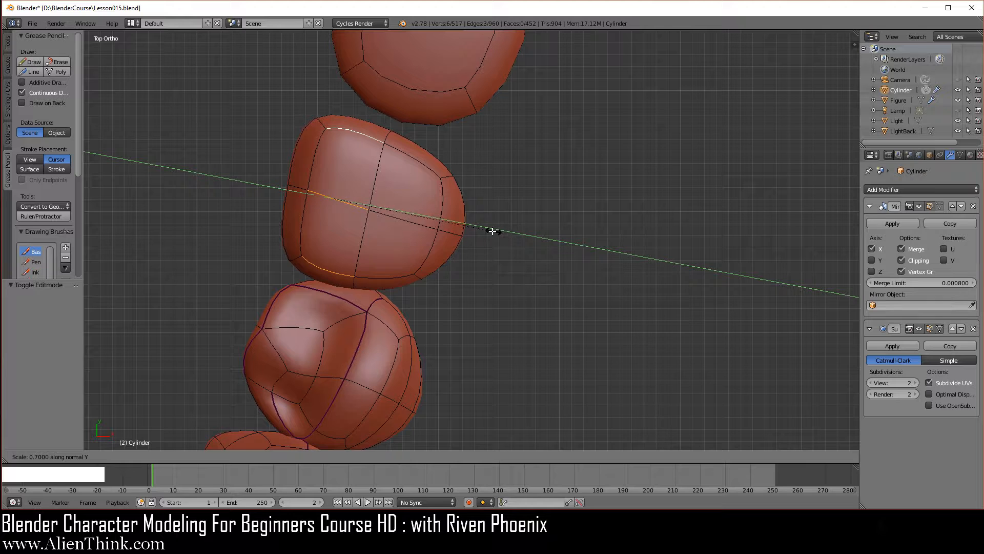
left_click(432, 216)
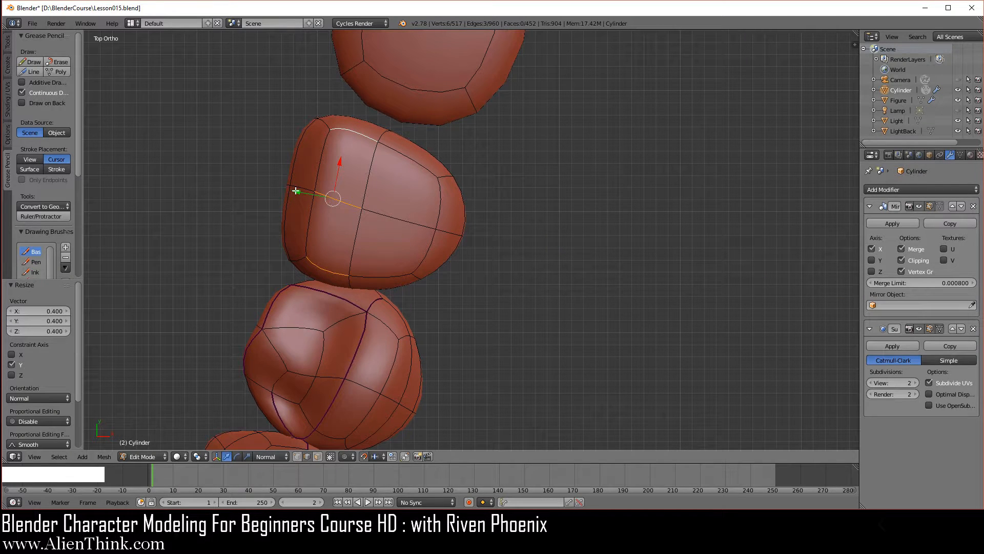
left_click_drag(295, 191, 359, 214)
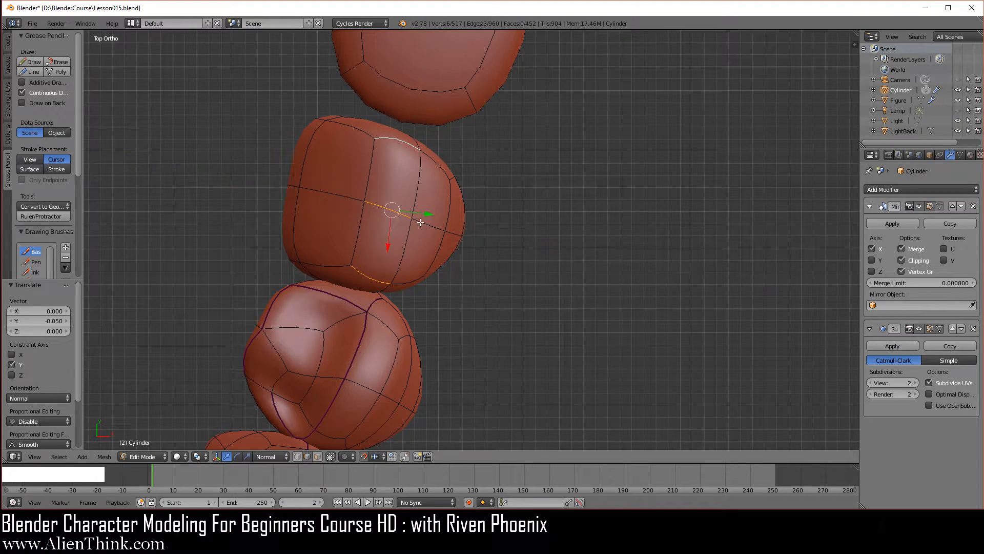
- Select the middle vertex on the outer side of the second premolar's crown and raise it 0.03 along normal Z
left_click(298, 456)
right_click(419, 220)
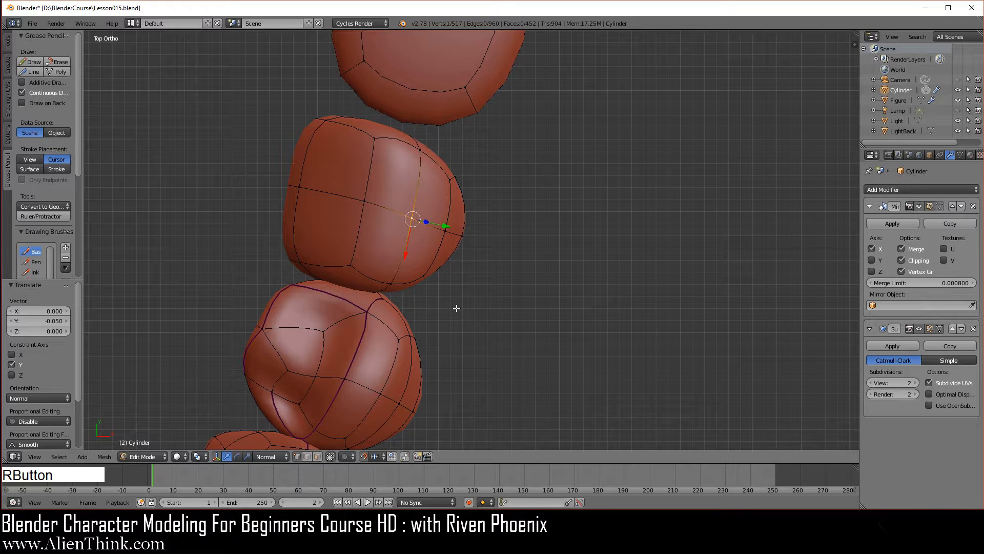
key("KP_1")
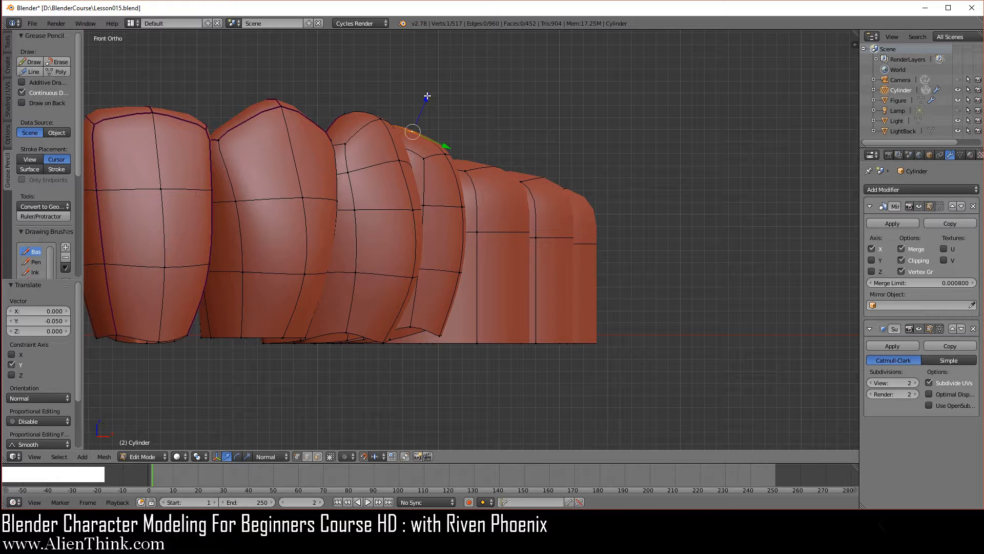
left_click_drag(427, 96, 449, 70)
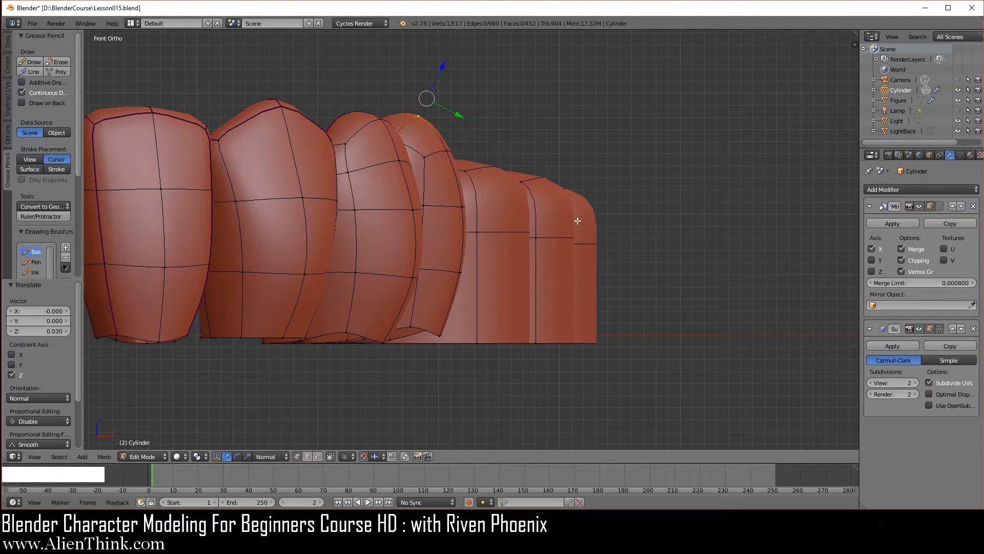
- Select the two side vertices of the lower edge loop on the second premolar's inner face and smooth them once
middle_click_drag(578, 221, 472, 281)
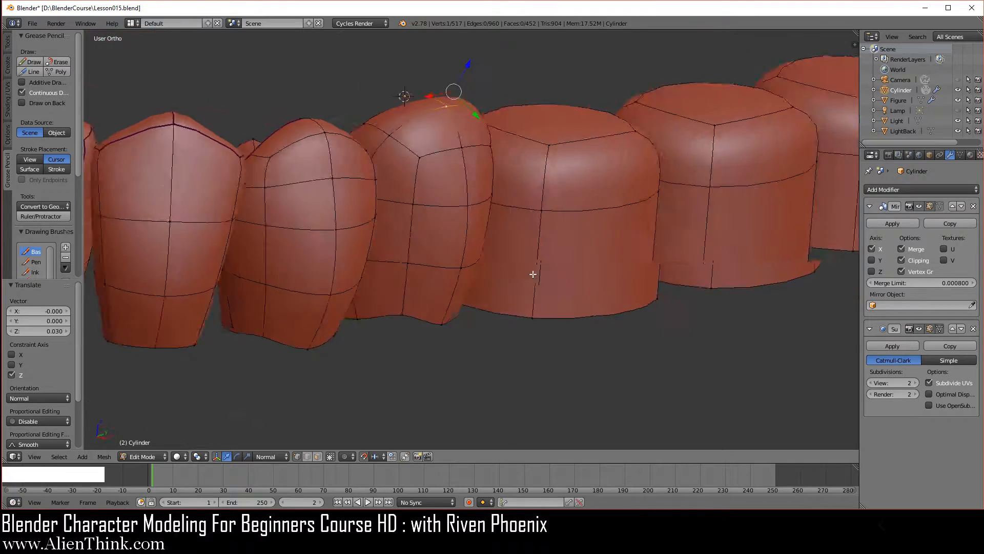
middle_click_drag(533, 274, 396, 396)
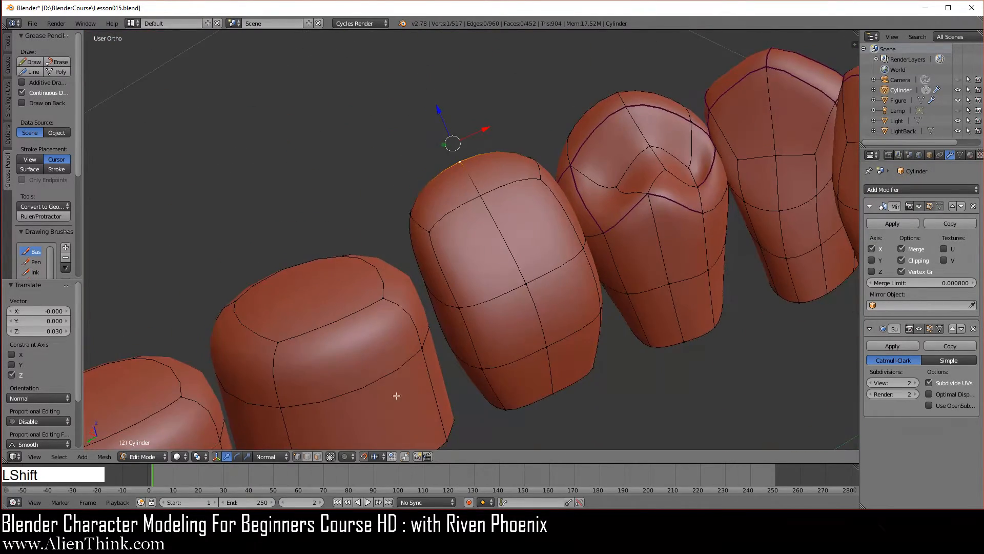
middle_click_drag(492, 392, 364, 301, "shift")
middle_click_drag(579, 279, 691, 269)
middle_click_drag(447, 303, 365, 308, "shift")
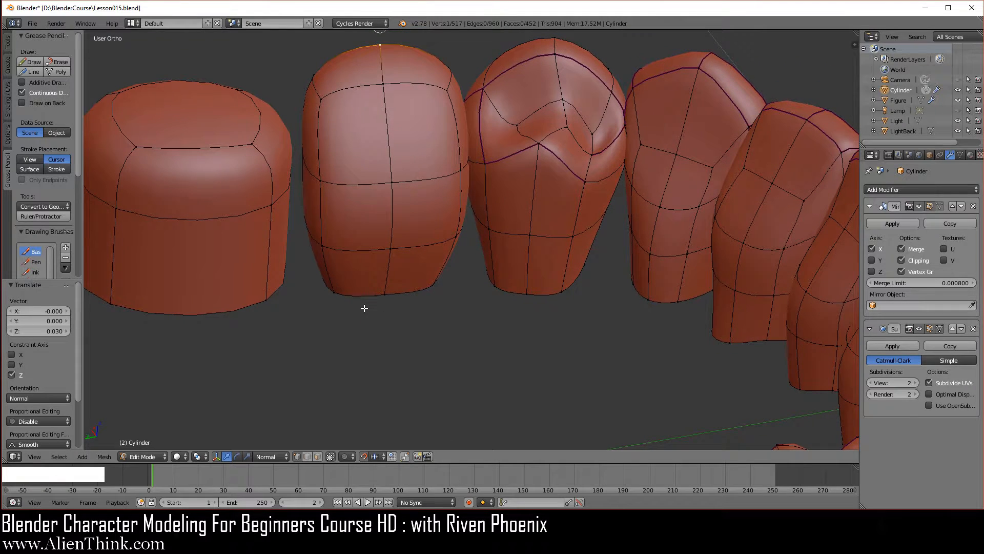
right_click(334, 247)
right_click(455, 236, "shift")
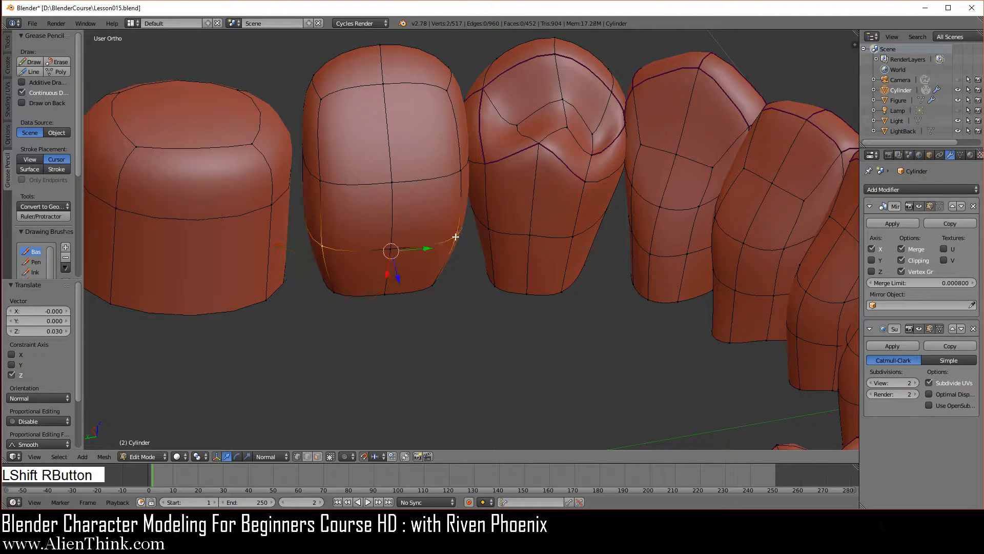
middle_click_drag(455, 237, 467, 280, "shift")
key("w")
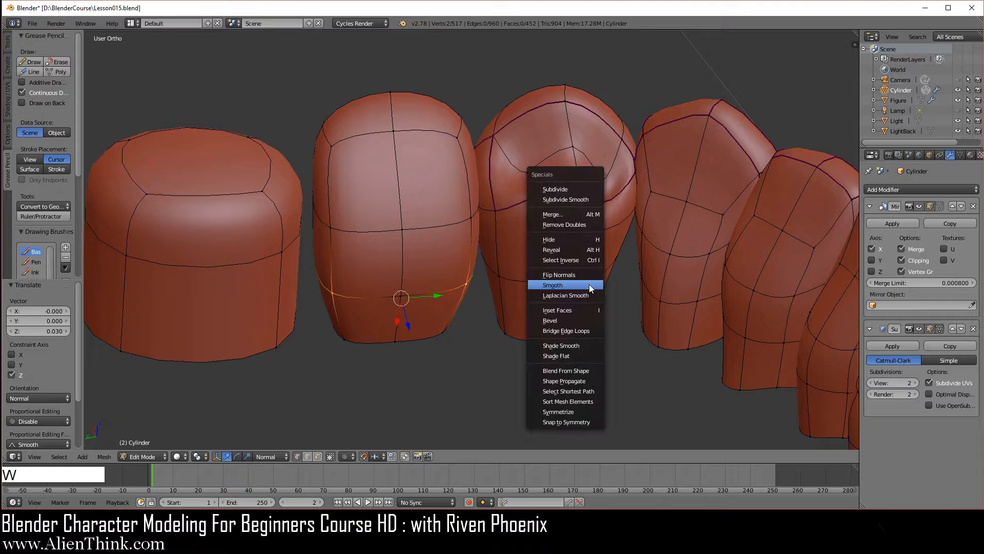
left_click(589, 285)
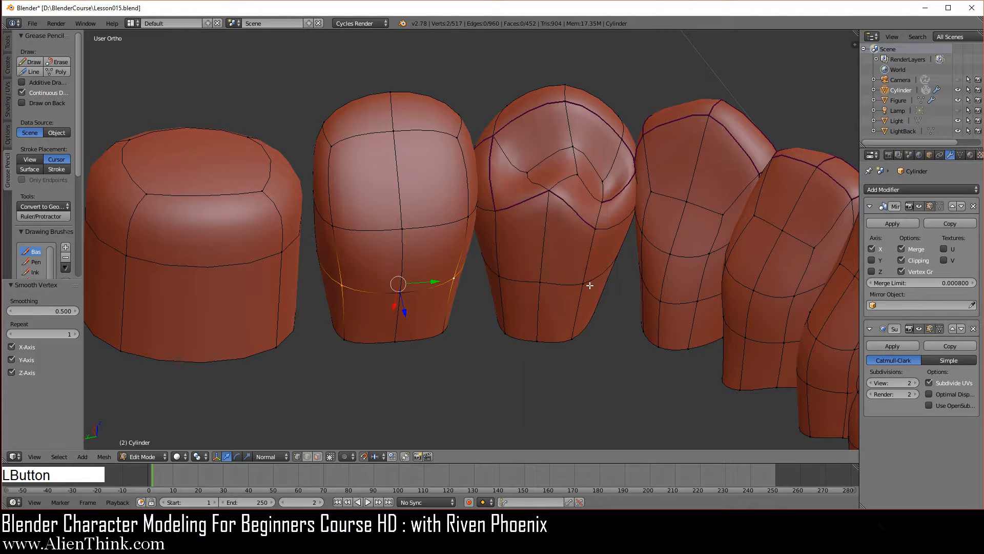
- Smooth the two corner vertices at the base of the second premolar's inner face
right_click(353, 345)
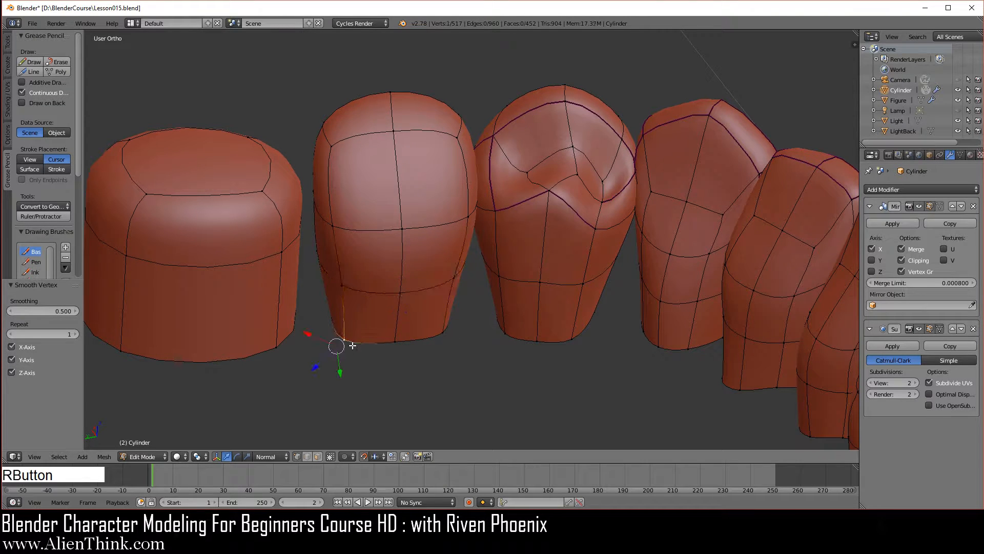
right_click(444, 333, "shift")
key("w")
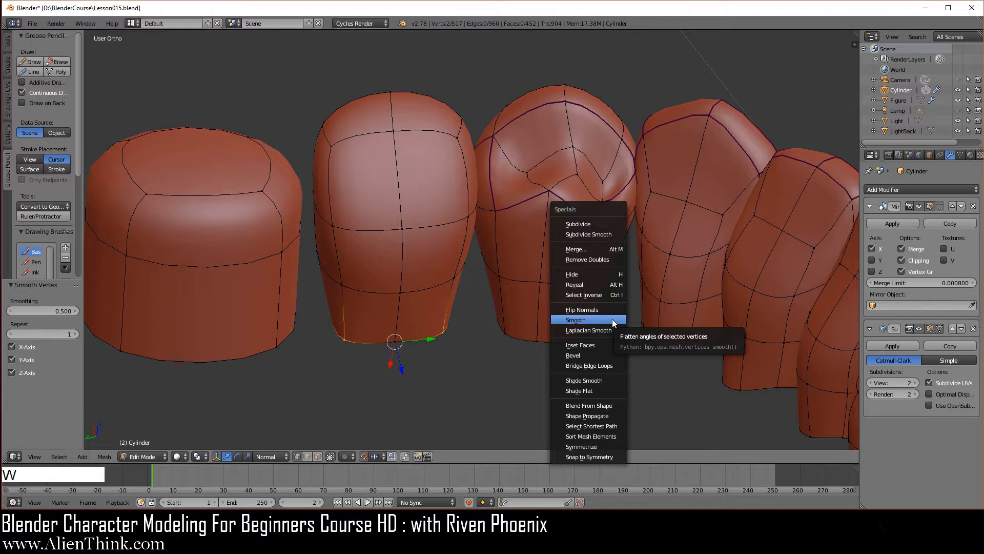
left_click(613, 319)
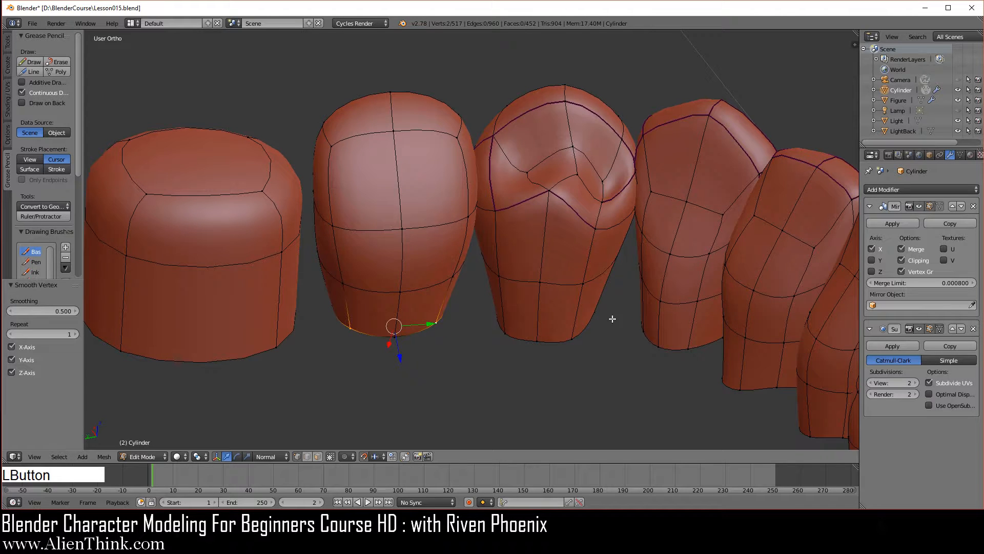
- Select the middle vertex on the crown's inner side, set the transform orientation to Global, and raise the vertex 0.1 along Z
right_click(403, 231)
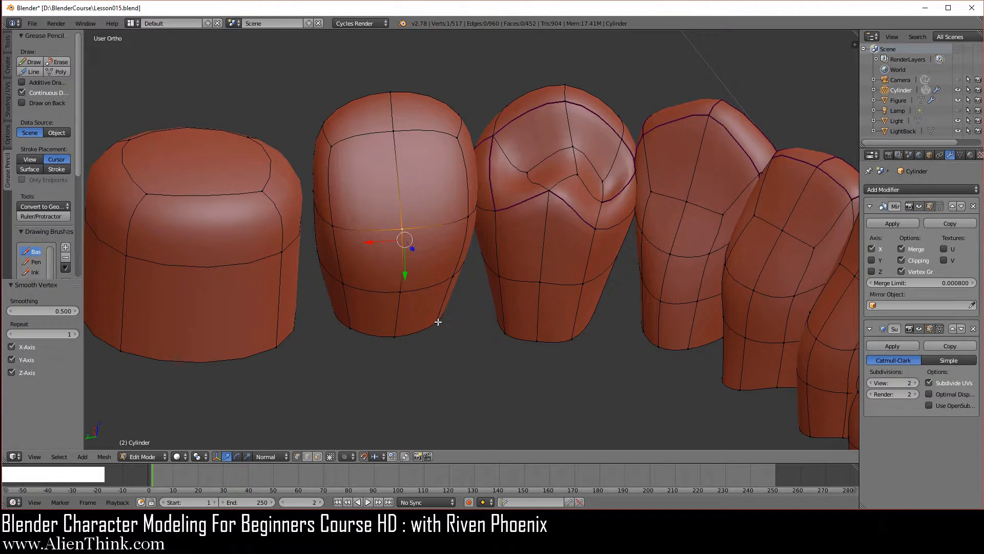
key("ctrl+KP_1")
middle_click_drag(437, 323, 406, 324, "shift")
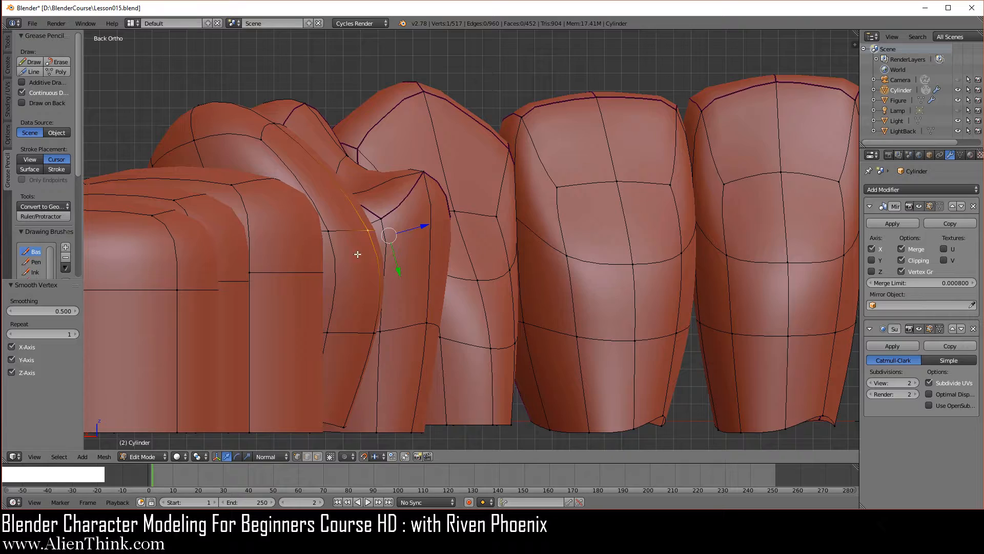
scroll(357, 254, "up", 2)
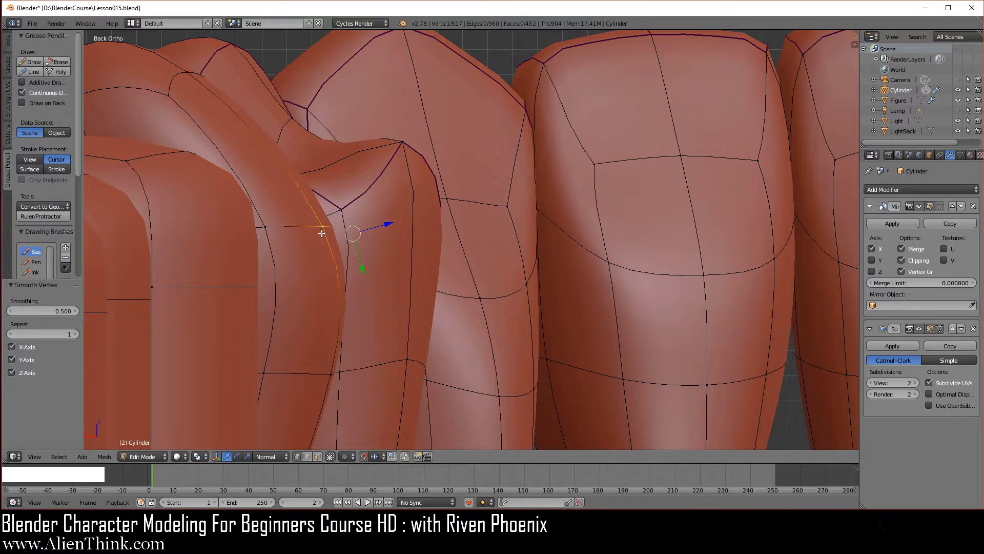
scroll(333, 246, "down", 3)
middle_click_drag(344, 260, 378, 298)
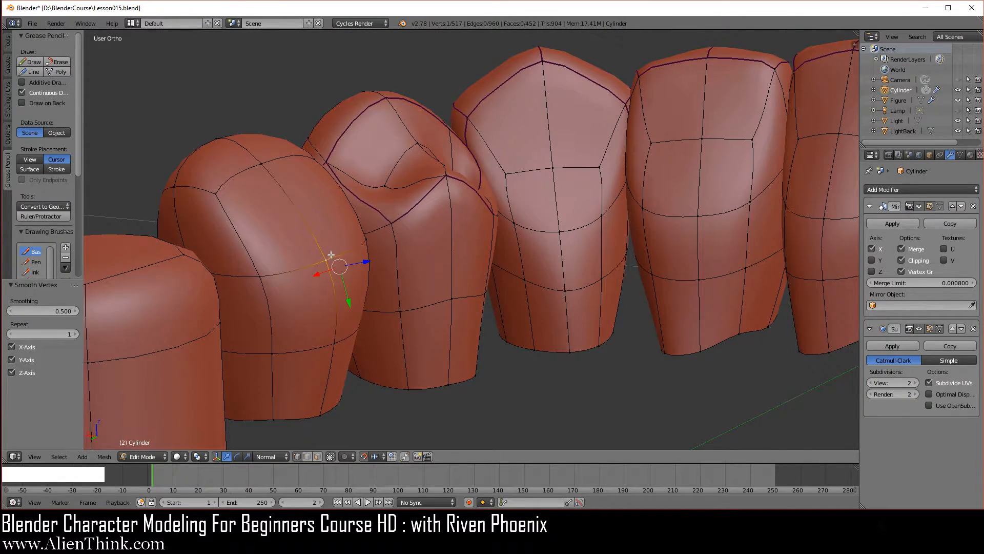
key("ctrl+KP_1")
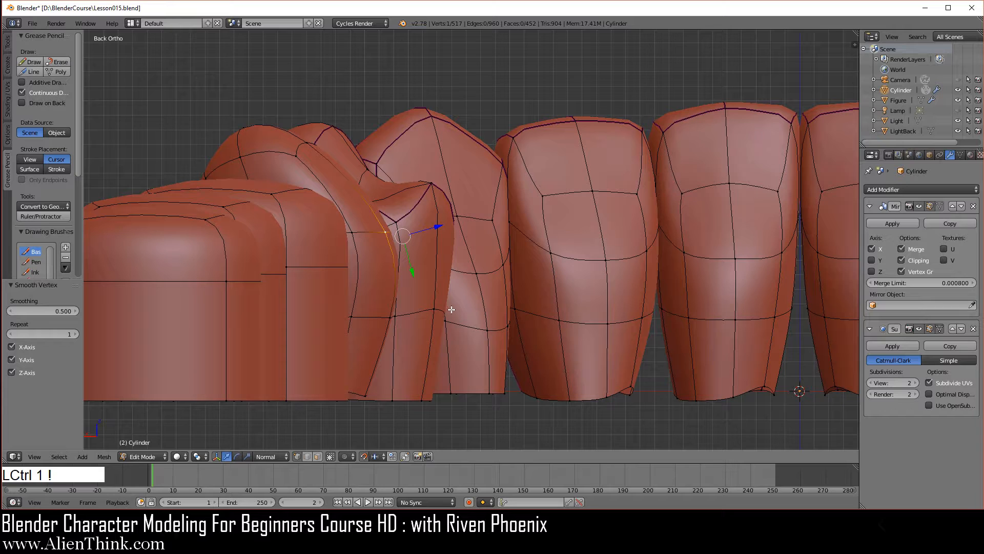
left_click(266, 453)
left_click(267, 444)
left_click(402, 201)
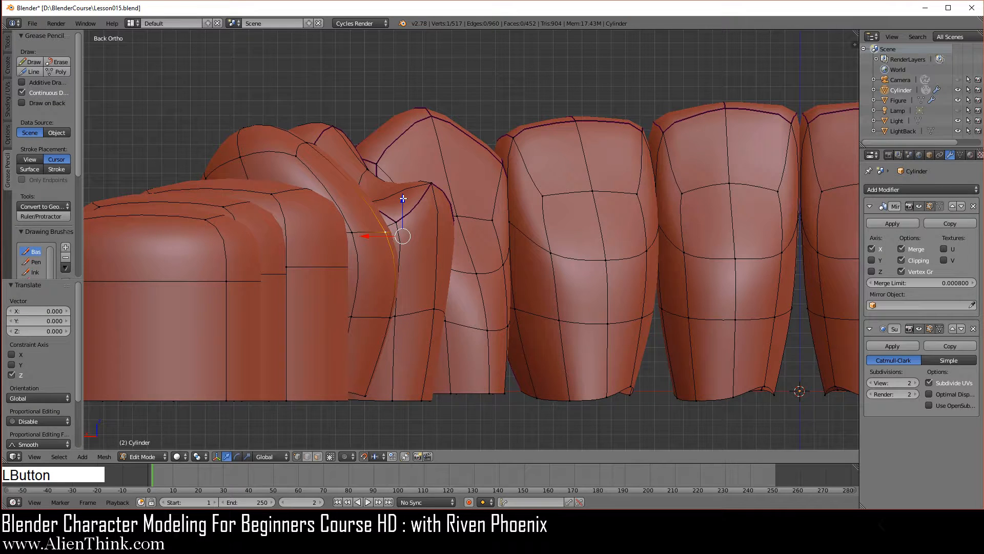
left_click(403, 202)
left_click_drag(402, 201, 401, 61)
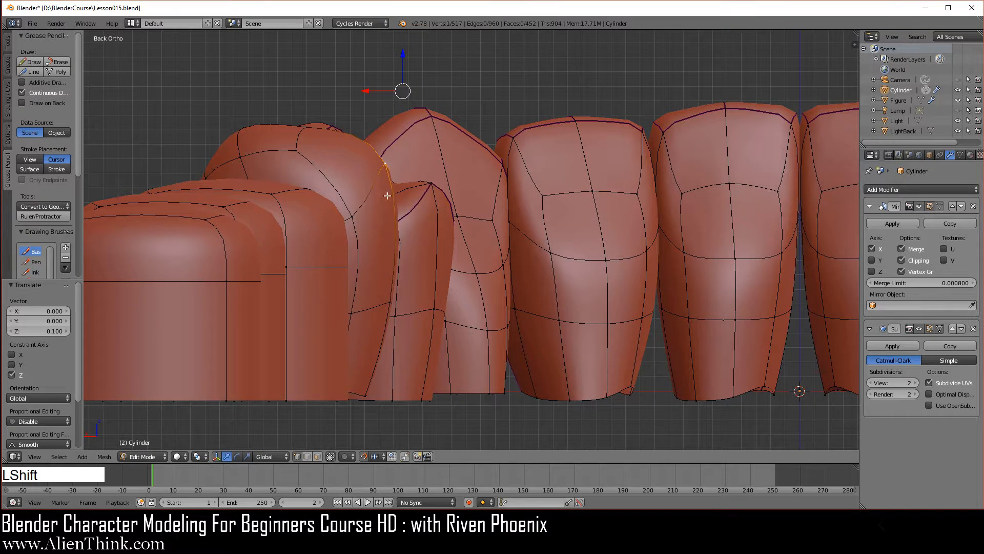
- Add one centred edge loop around the second premolar's crown, just below its top faces
middle_click_drag(404, 212, 505, 298, "shift")
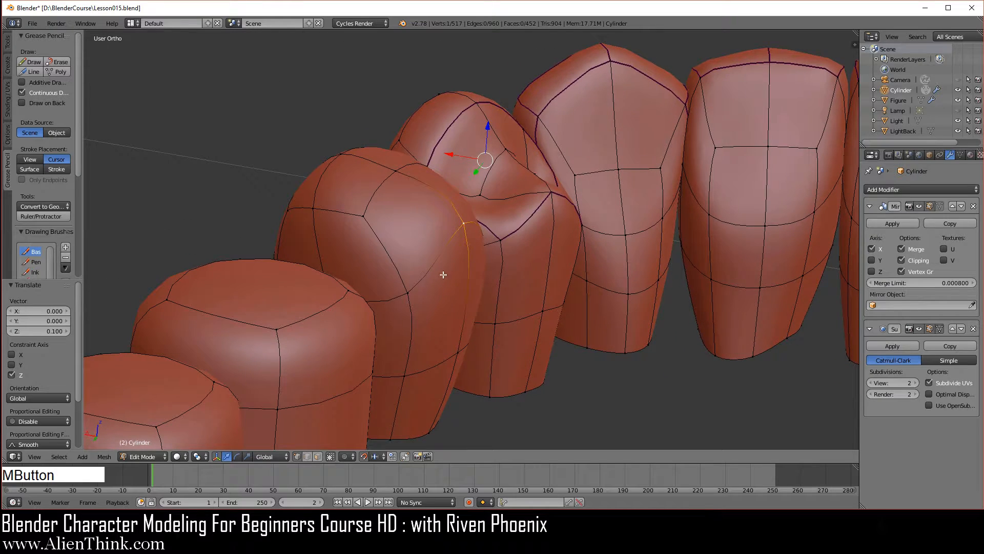
key("ctrl+r")
left_click(395, 255)
right_click(400, 217)
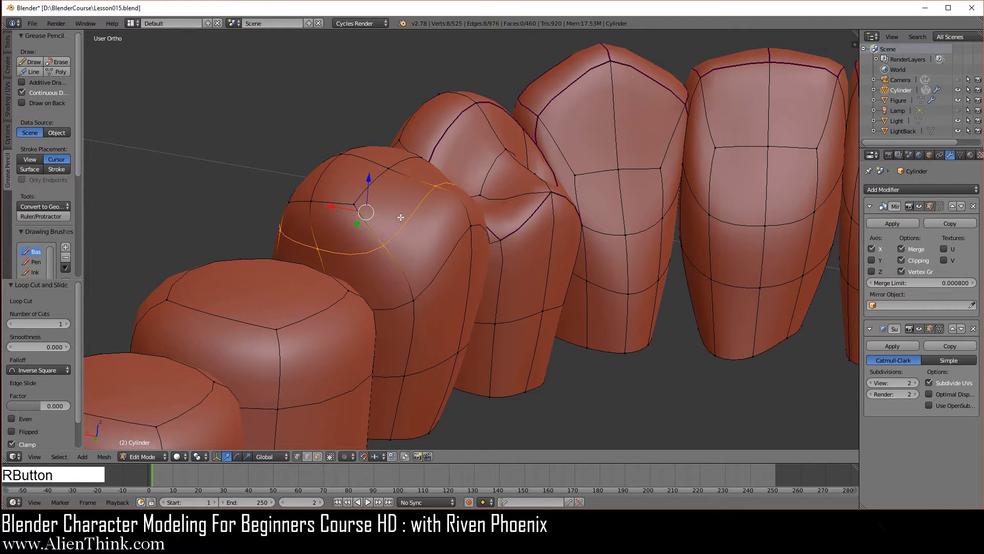
- Select the two end vertices of the crosswise centre line on the crown's top and scale them together to 0
middle_click_drag(479, 190, 471, 345)
right_click(347, 306)
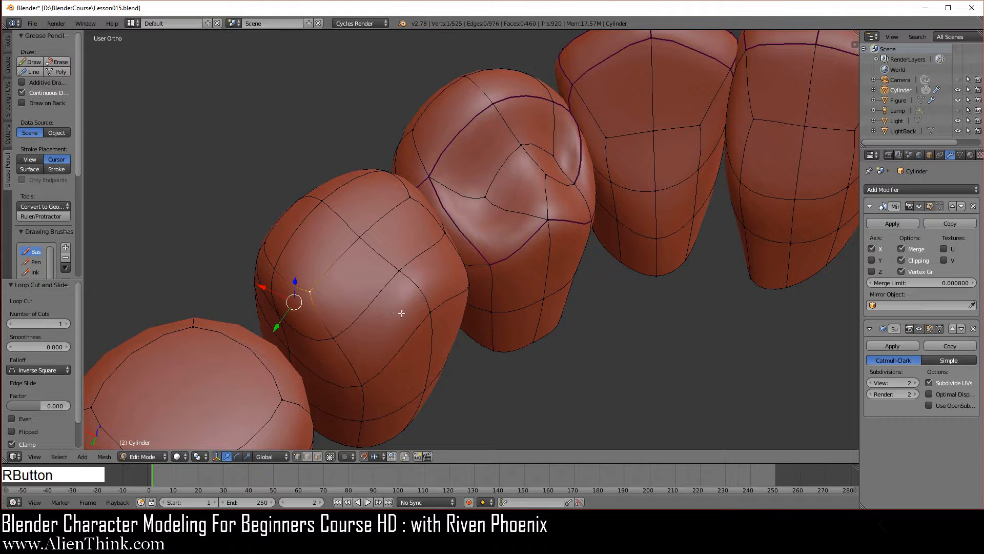
right_click(411, 199, "shift")
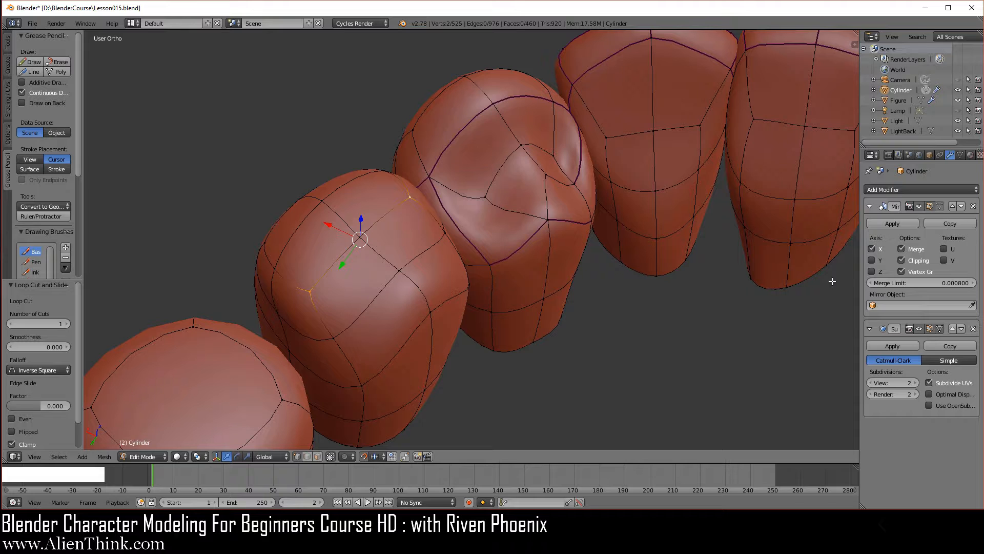
middle_click_drag(591, 293, 554, 287, "shift")
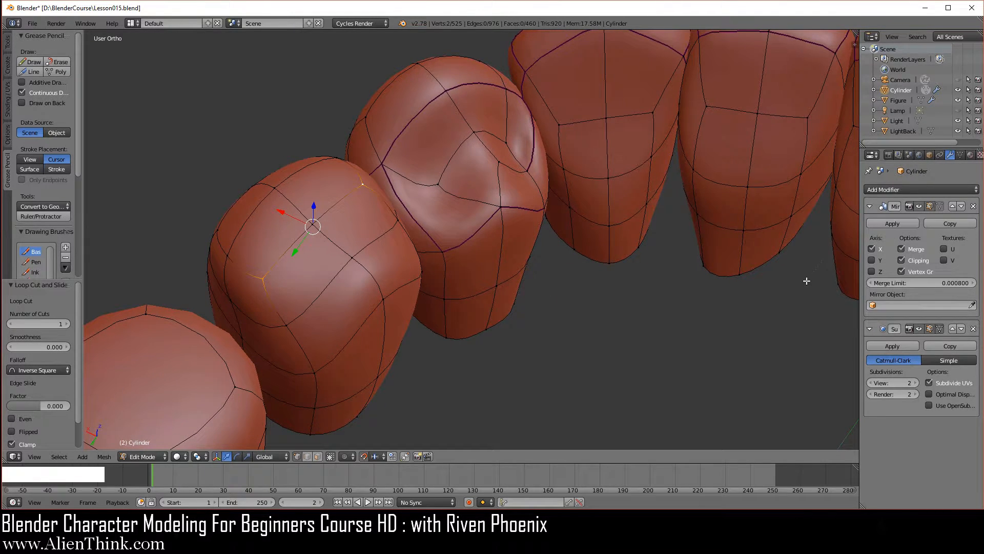
key("s")
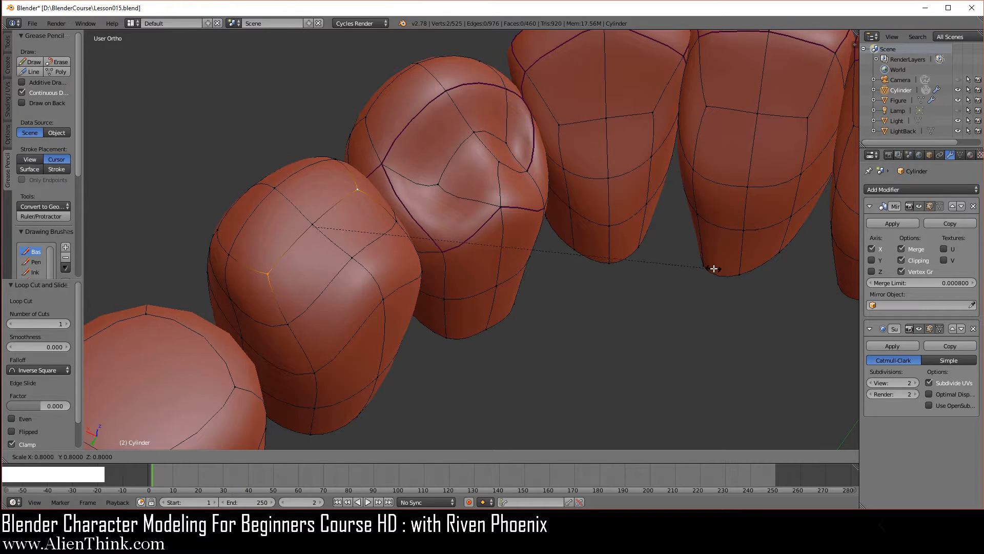
key("shift")
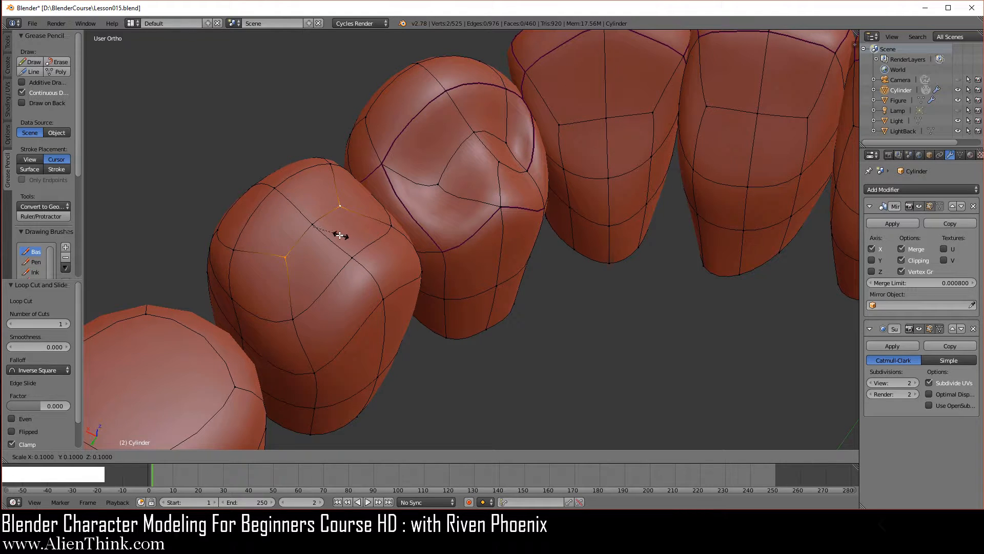
left_click(316, 228)
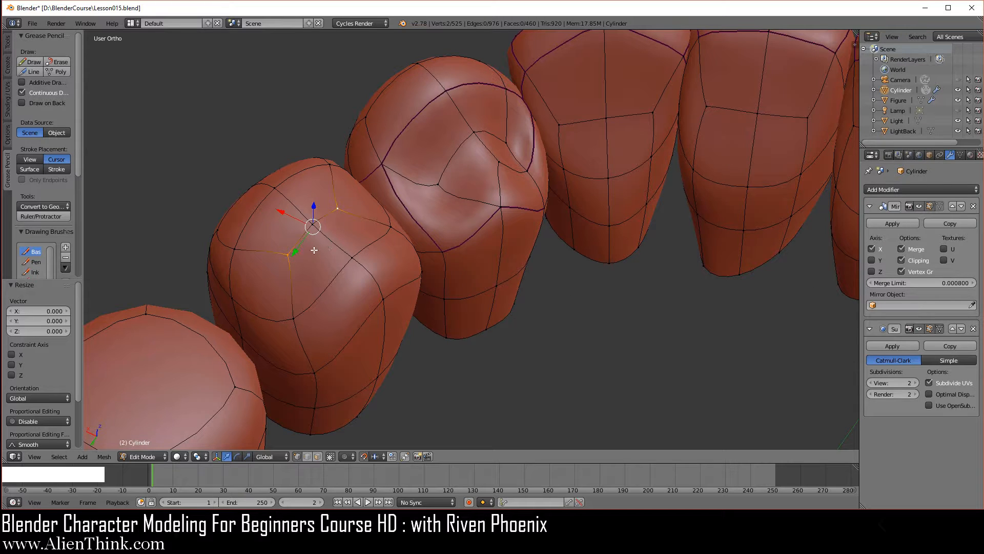
- Lower the two selected vertices on the second premolar's chewing surface by 0.12 along Z to sink the crown's centre
key("ctrl+KP_1")
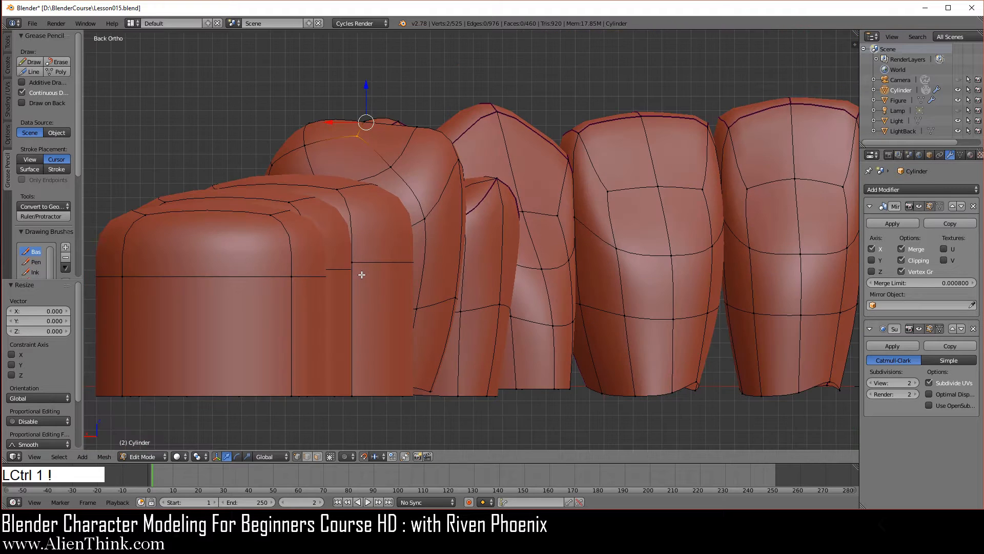
middle_click_drag(407, 161, 431, 194, "shift")
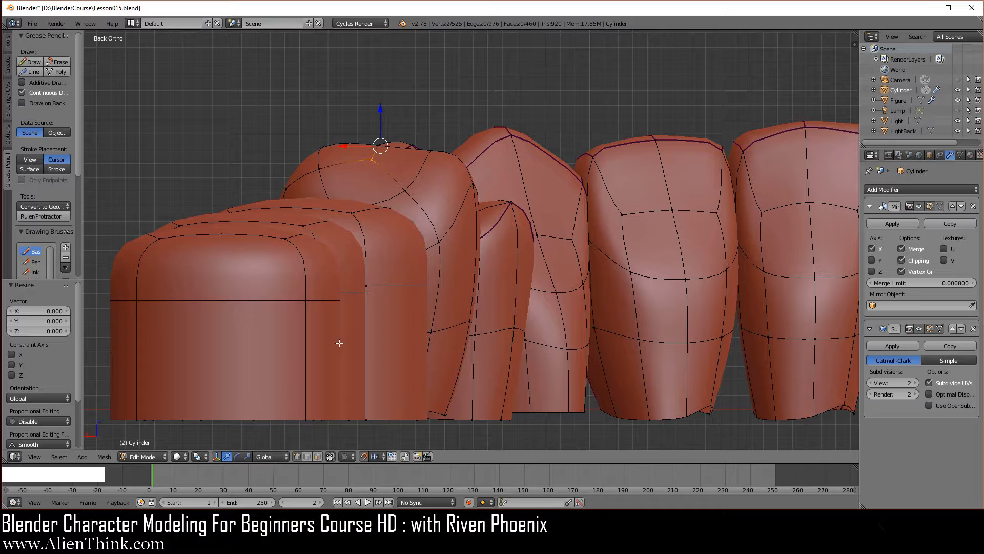
left_click_drag(381, 107, 378, 276)
middle_click_drag(451, 215, 380, 287)
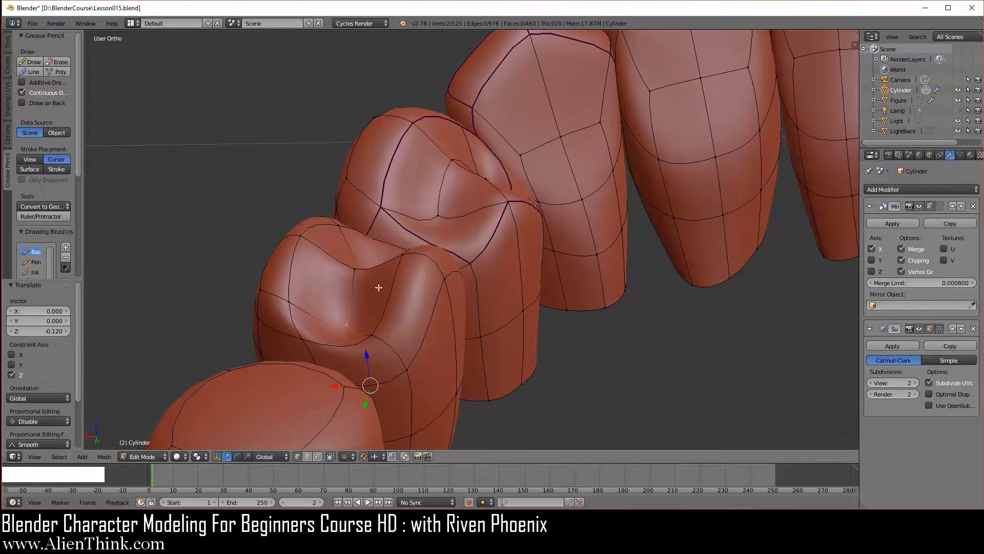
- Select the centre vertex of the second premolar's sunken chewing surface and lower it 0.05 along Z
right_click(351, 269)
key("ctrl+KP_1")
key("ctrl+KP_1")
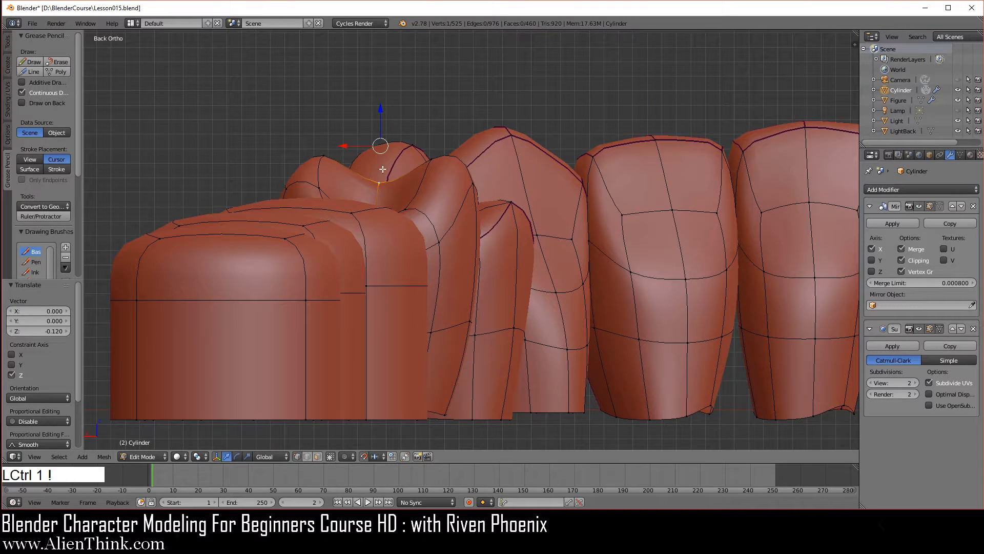
left_click_drag(381, 108, 380, 177)
middle_click_drag(389, 185, 471, 277)
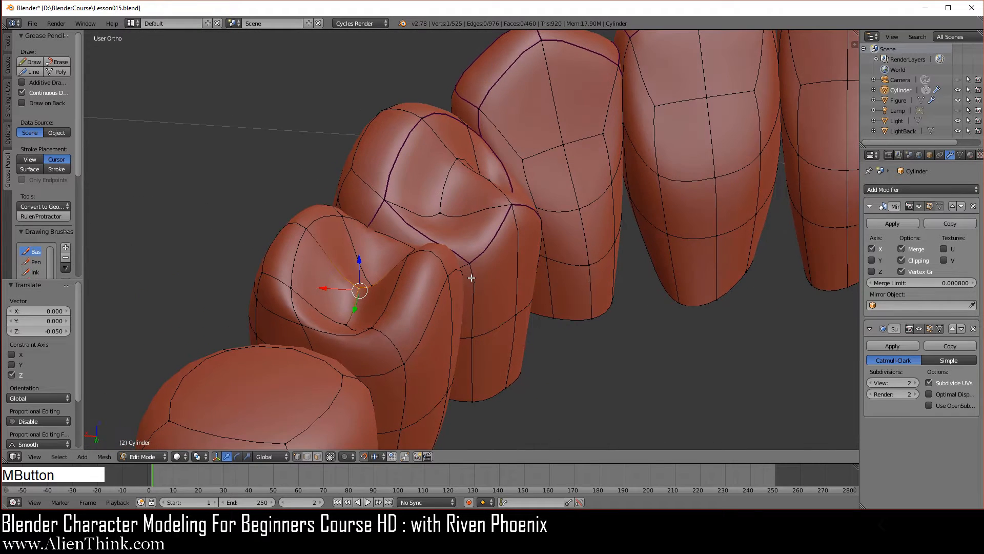
- Smooth the second premolar's middle inner-rim vertex together with the vertex directly below it on the inner face
middle_click_drag(350, 307, 390, 249, "shift")
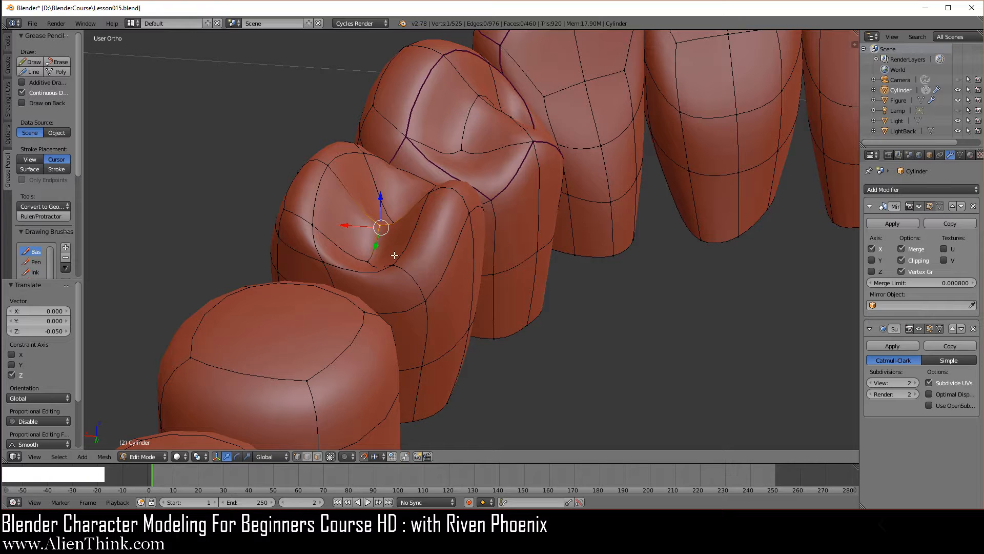
right_click(430, 192)
right_click(468, 211, "shift")
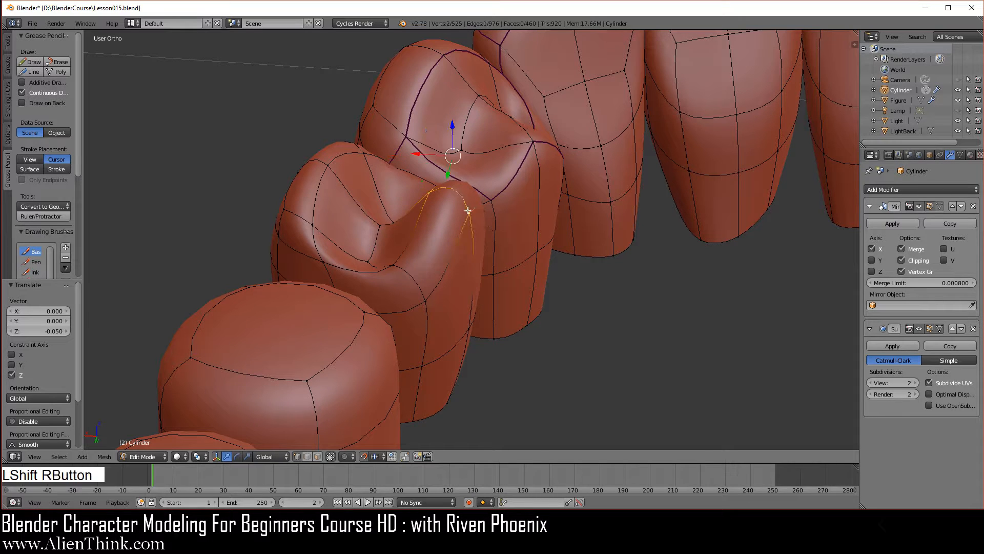
key("w")
left_click(586, 174)
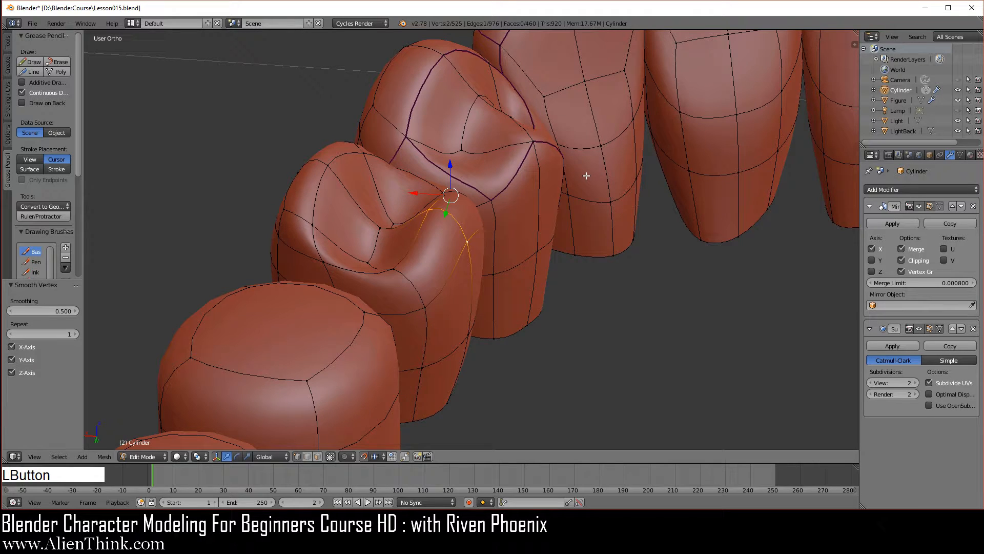
middle_click_drag(576, 276, 638, 301)
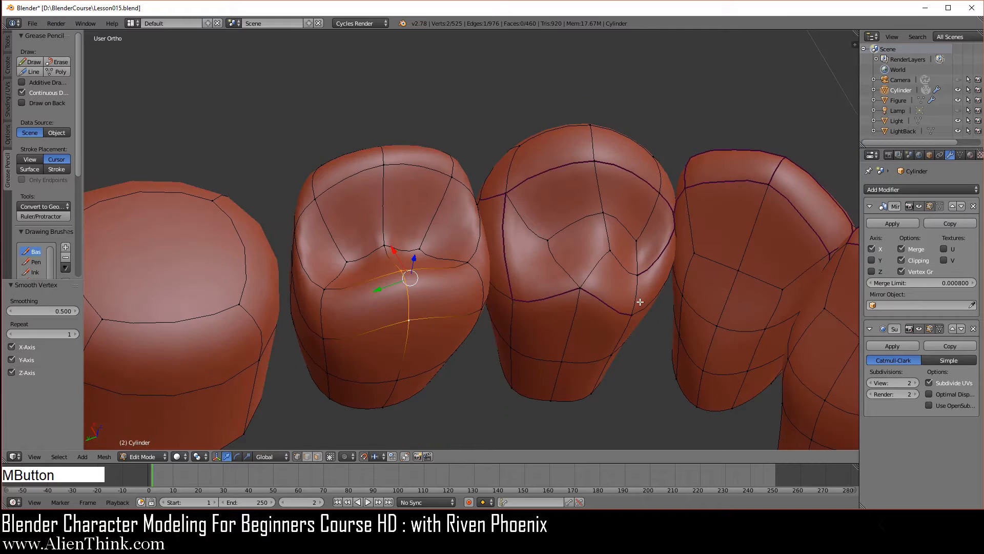
- Smooth the two corner vertices on the outer rim of the second premolar's crown
right_click(446, 175)
right_click(317, 195, "shift")
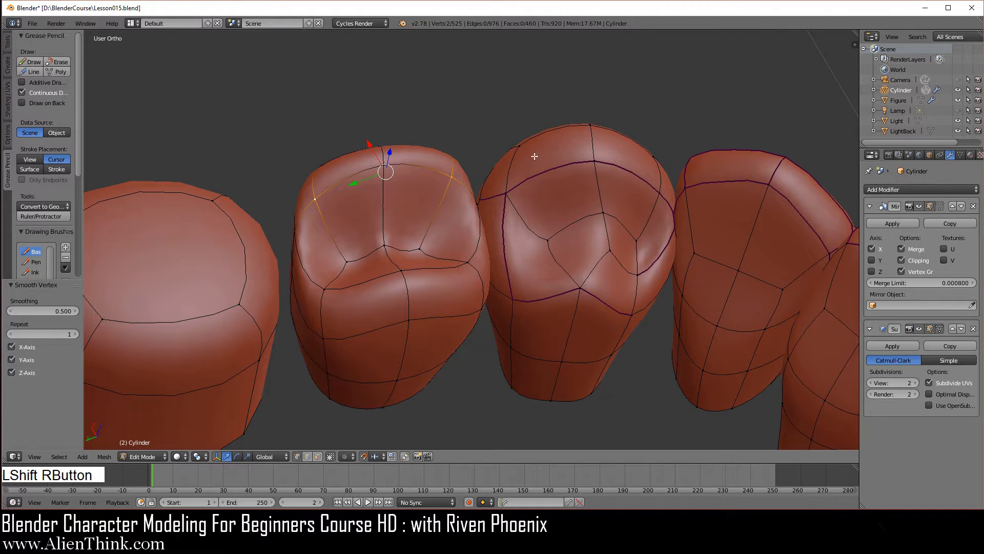
key("w")
left_click(569, 160)
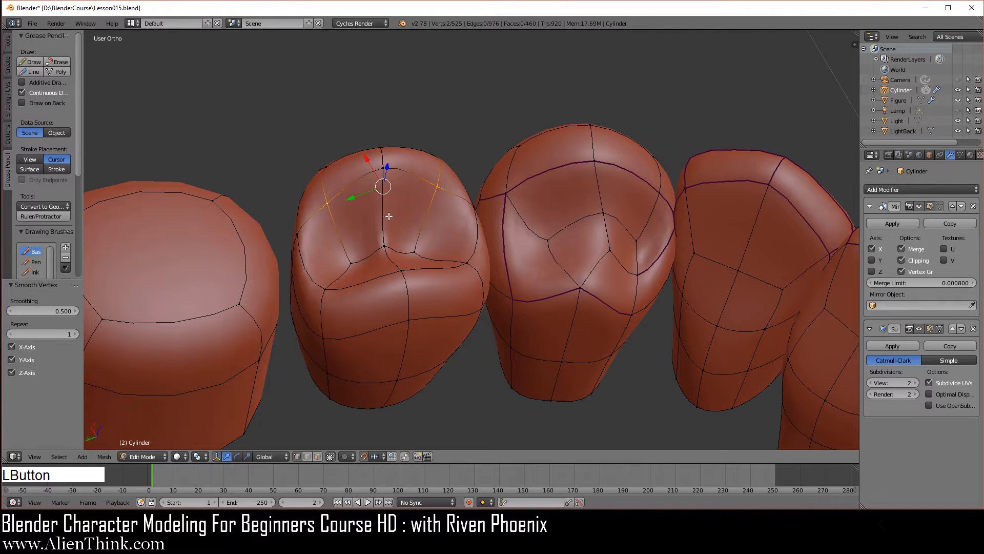
middle_click_drag(390, 217, 517, 324)
- Select the six rim edges running around the outer side of the second premolar's crown and crease them by 0.5
left_click(425, 345)
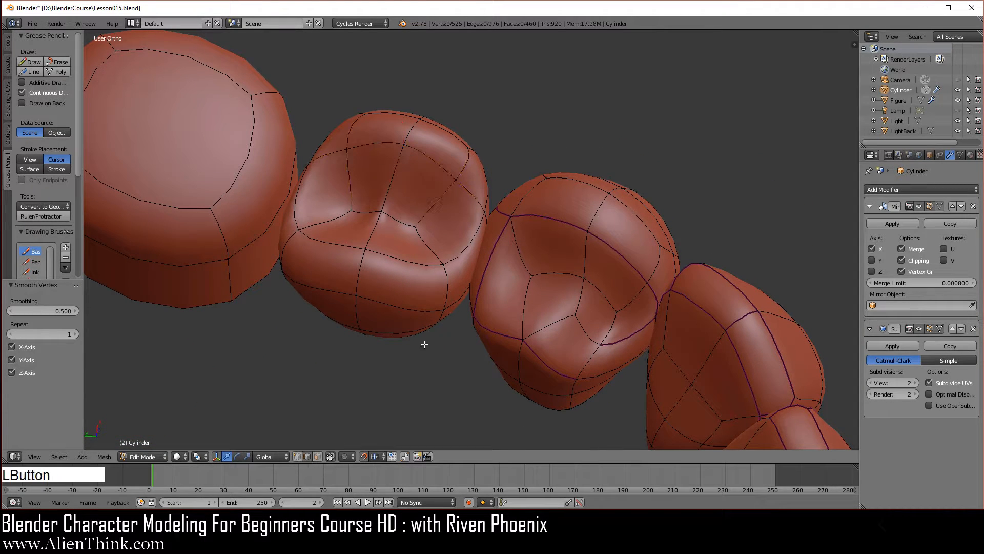
right_click(455, 244)
right_click(465, 191, "shift")
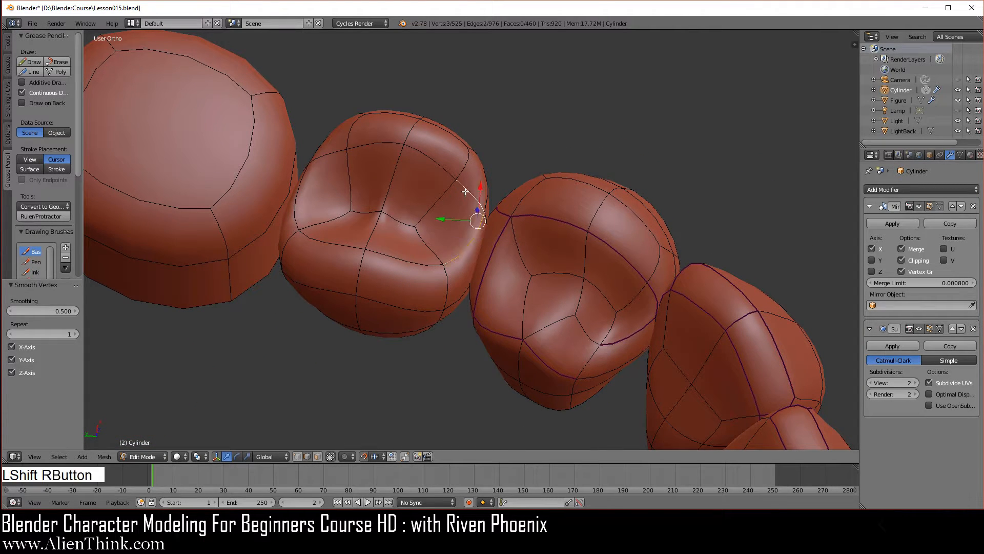
right_click(407, 147, "shift")
right_click(344, 150, "shift")
right_click(314, 165, "shift")
right_click(305, 206, "shift")
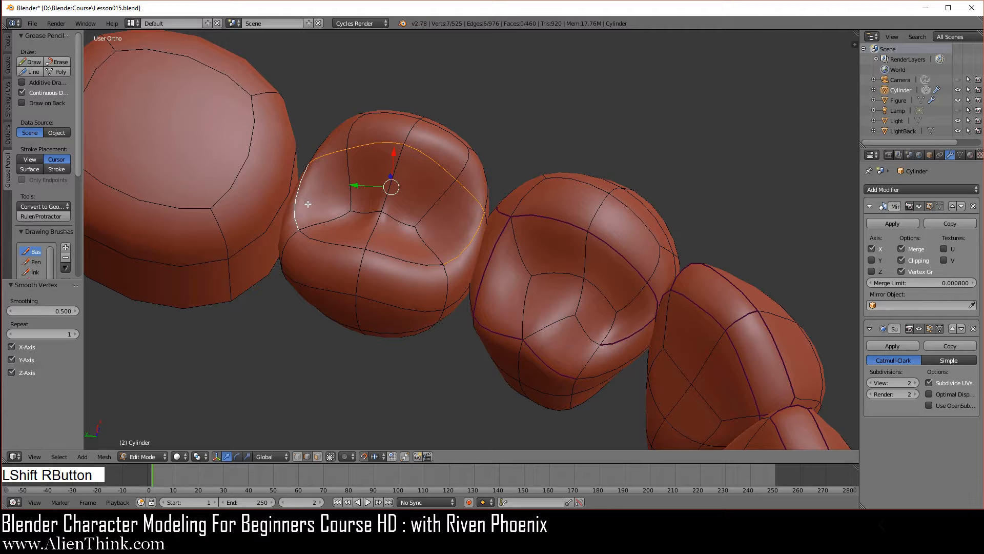
key("z")
mouse_move(494, 318)
middle_mouse_down()
mouse_move(521, 374)
mouse_move(492, 393)
mouse_move(501, 388)
mouse_move(407, 284)
mouse_move(410, 268)
middle_mouse_up()
key("z")
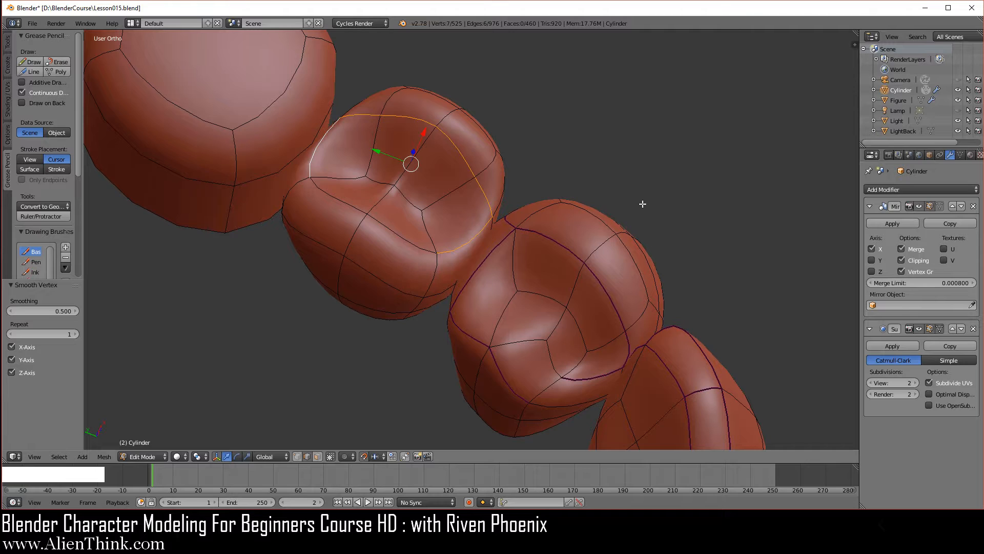
key("shift+e")
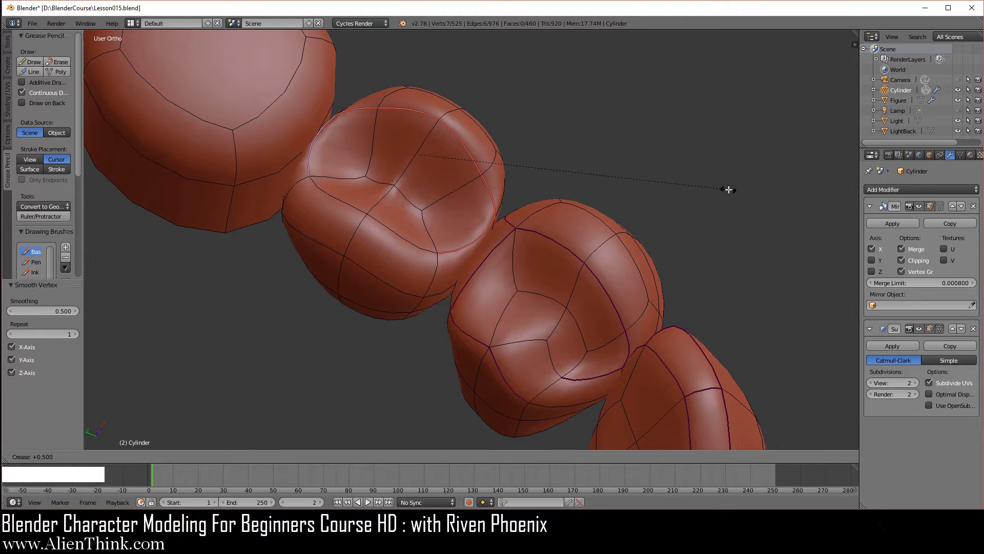
left_click(728, 188)
- Crease the crosswise edge between the second premolar's centre vertex and its inner rim by 0.4
middle_click_drag(598, 352, 470, 220)
right_click(367, 210)
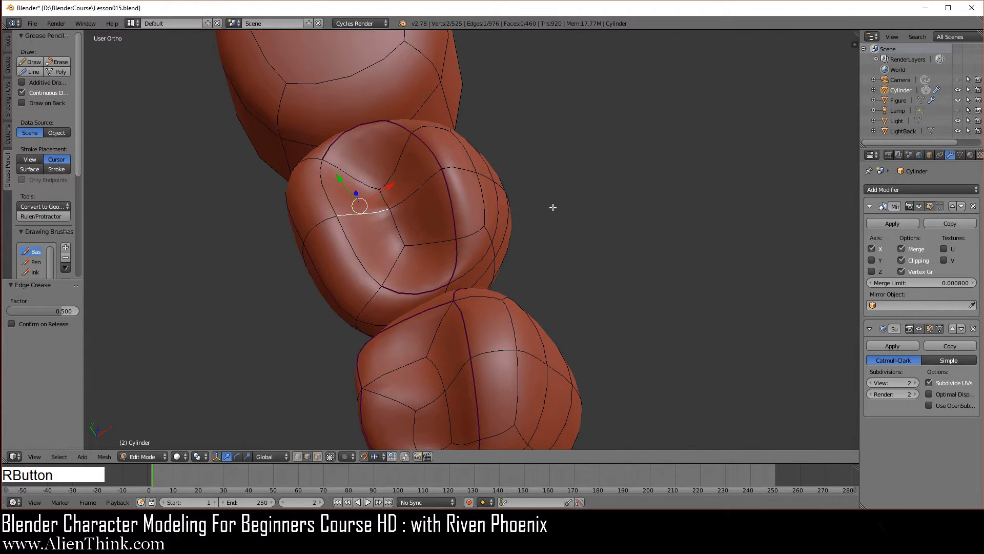
key("shift+e")
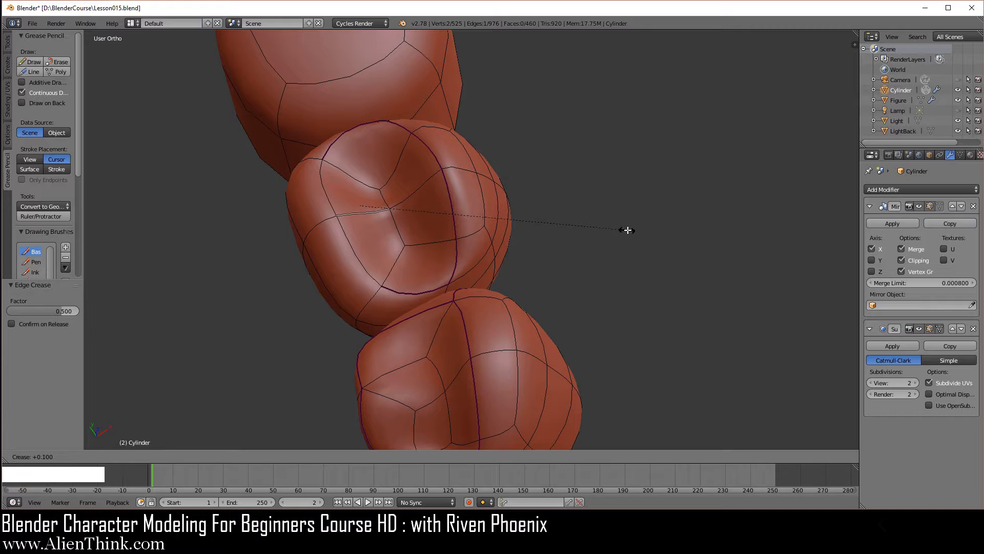
left_click(684, 245)
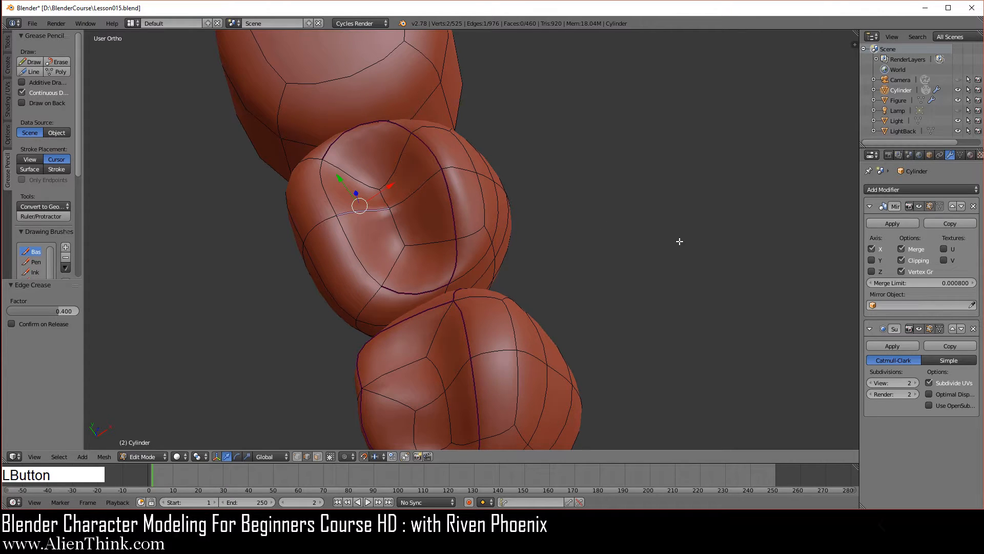
- In top view, select the crosswise edge beyond the second premolar's inner rim and move it -0.02 along X
key("KP_7")
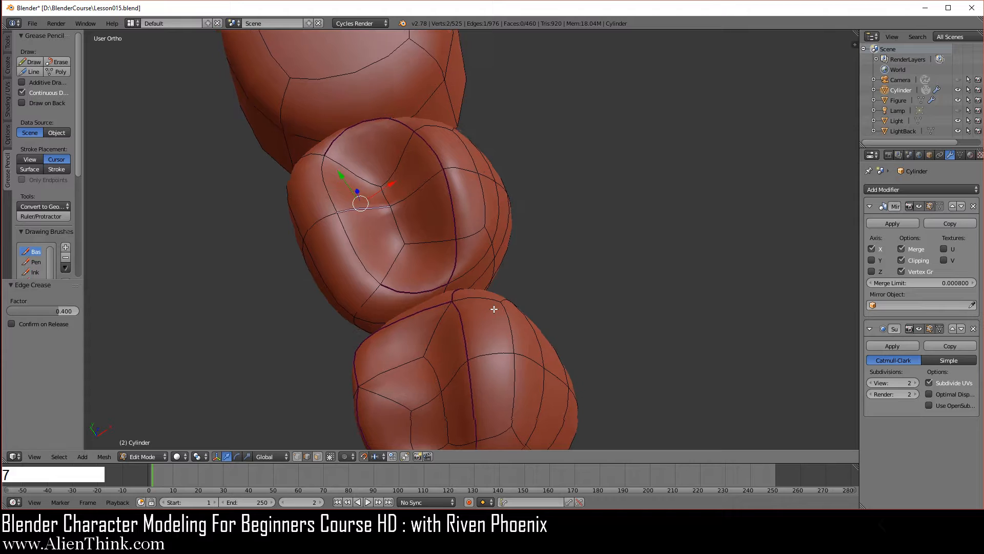
right_click(362, 149)
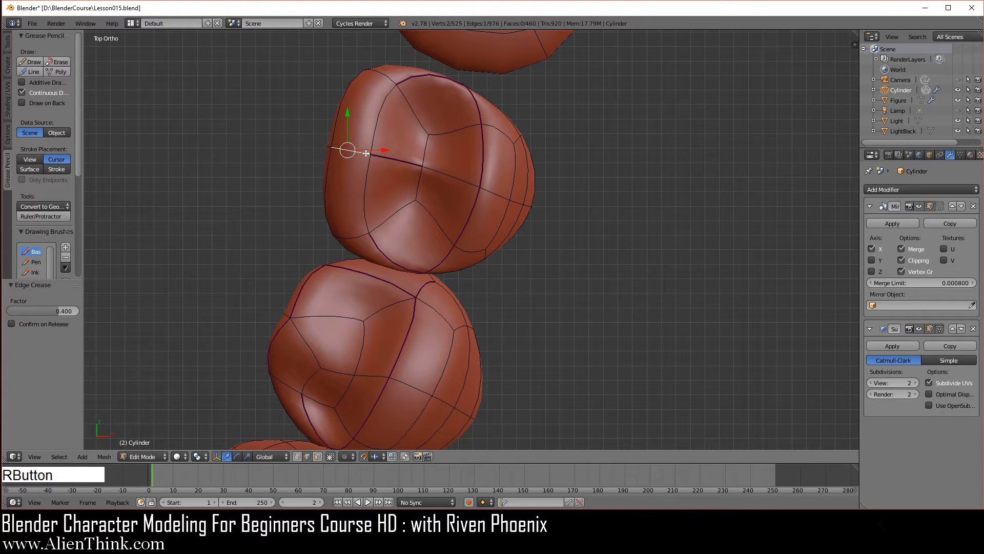
key("g")
key("x")
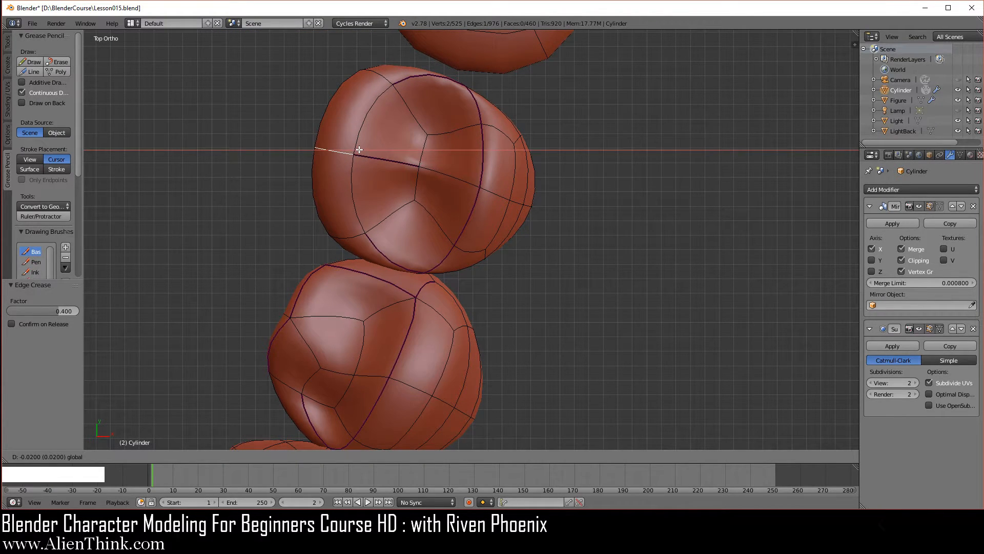
left_click(360, 150)
- Switch to vertex selection and move the second premolar's middle outer-rim vertex -0.01 along X
left_click(298, 456)
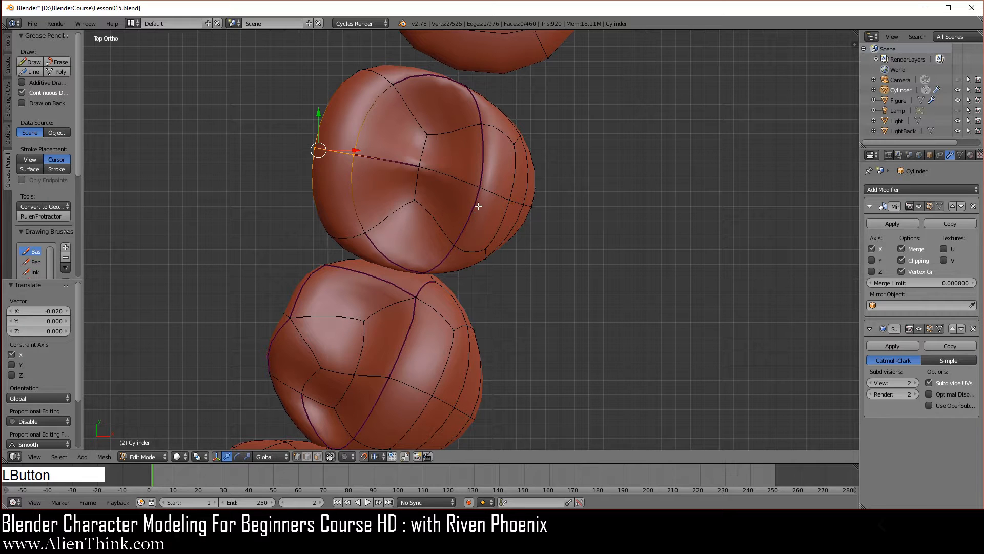
right_click(479, 183)
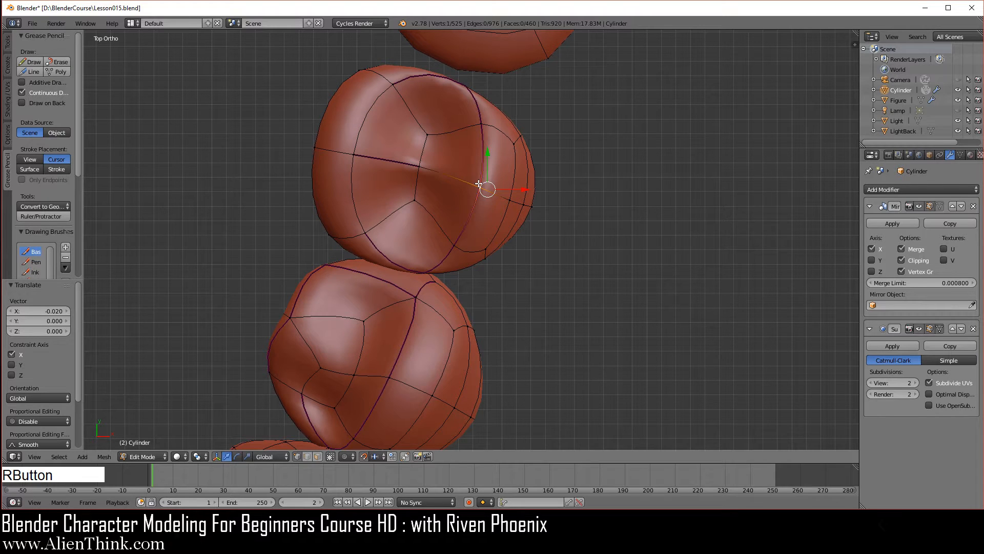
key("g")
key("x")
left_click(514, 188)
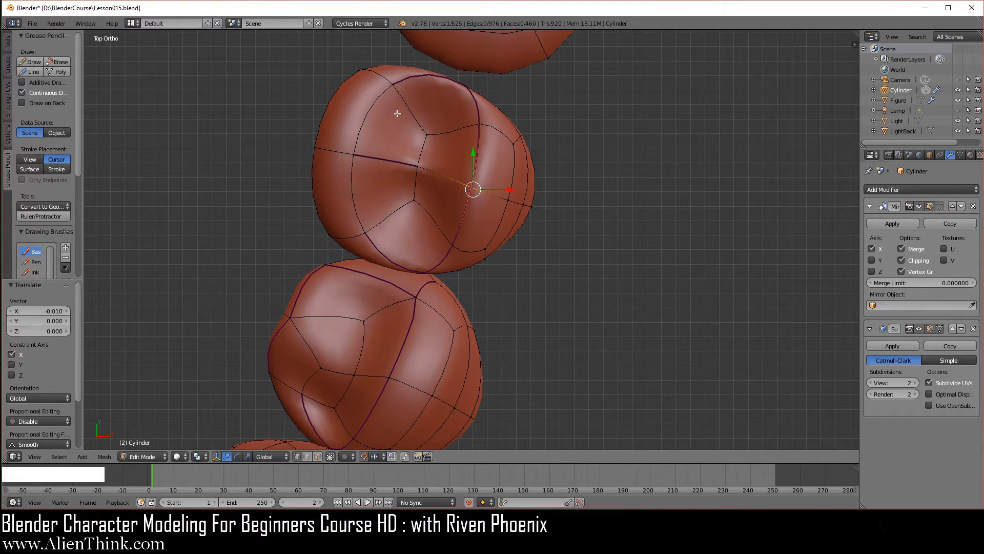
- Move the inner-rim corner vertex nearest the molar -0.01 along Y, and shift the middle inner-rim vertex slightly toward the first premolar along Y
right_click(392, 85)
middle_click_drag(435, 156, 431, 232, "shift")
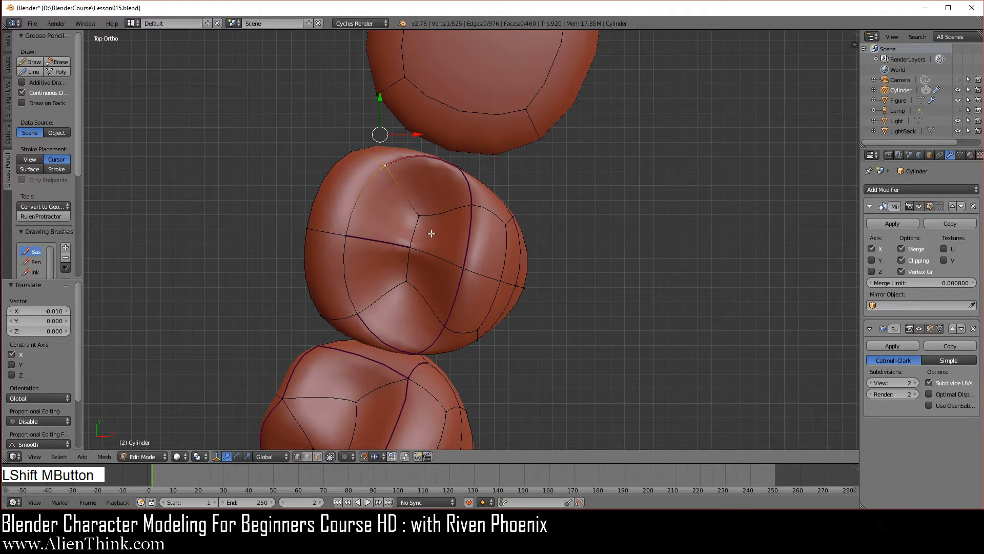
left_click_drag(382, 95, 378, 109)
right_click(344, 240)
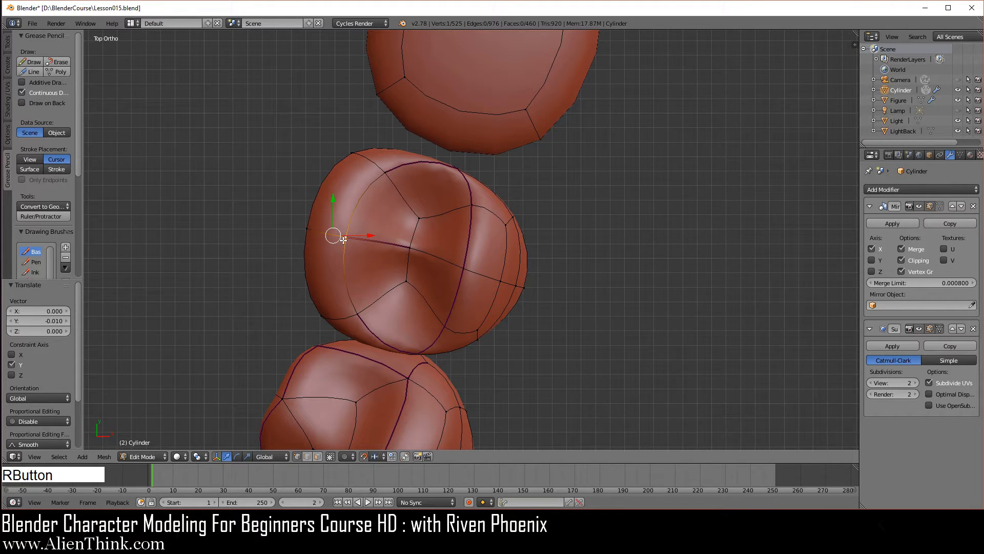
left_click_drag(342, 202, 335, 220)
- Shift the second premolar's centre vertex along Y toward the first premolar, and smooth the neighbouring pit vertex on that side
right_click(413, 247)
left_click_drag(412, 207, 412, 237)
key("w")
left_click(620, 265)
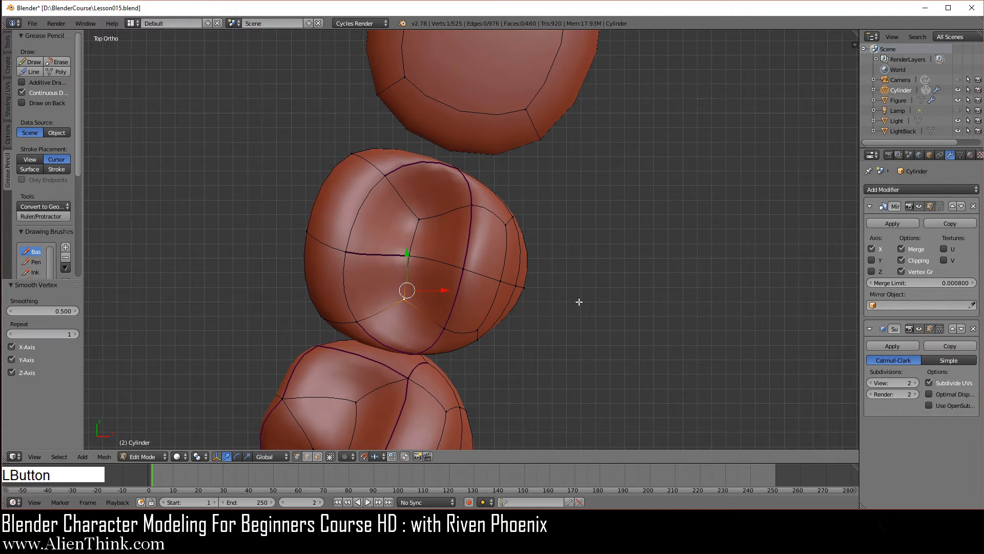
- Leave Edit Mode and examine the shape of both premolars from the front, above and the side
key("Tab")
middle_click_drag(419, 403, 387, 257)
scroll(451, 300, "down", 3)
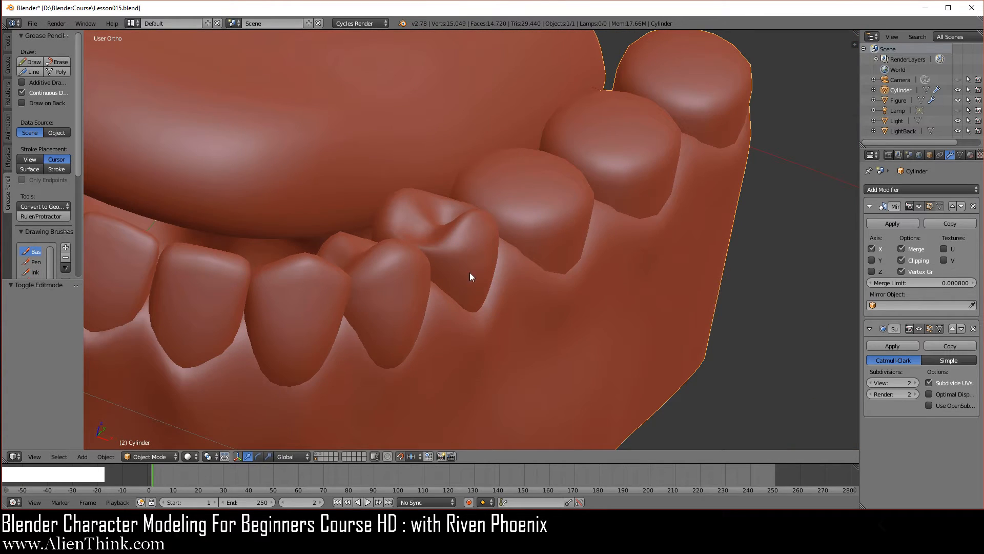
mouse_move(424, 317)
middle_mouse_down()
mouse_move(441, 374)
mouse_move(411, 321)
middle_mouse_up()
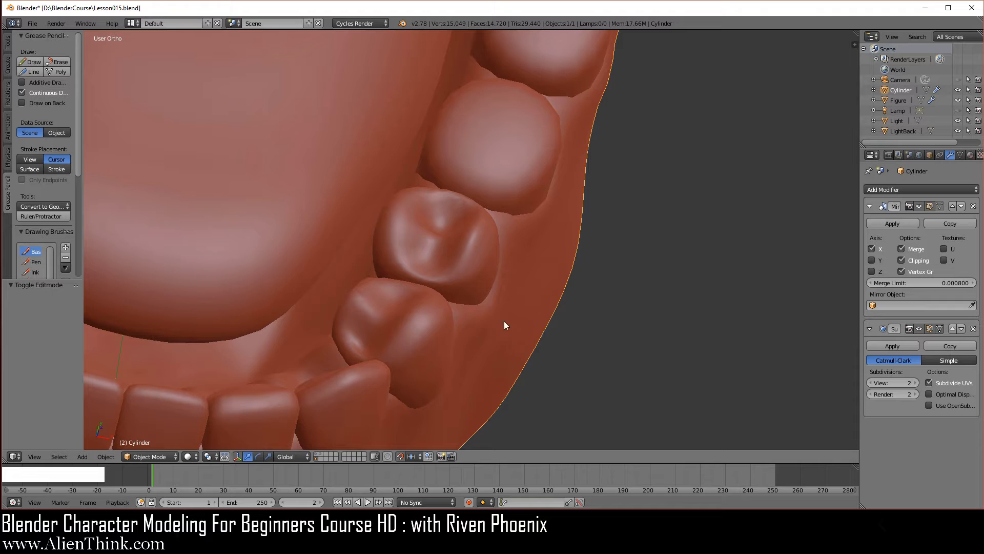
middle_click_drag(503, 322, 562, 353)
key("KP_3")
scroll(527, 297, "up", 2)
- Return to Edit Mode and raise the vertex at the peak of the first premolar's inner cusp by 0.01 along Z
key("Tab")
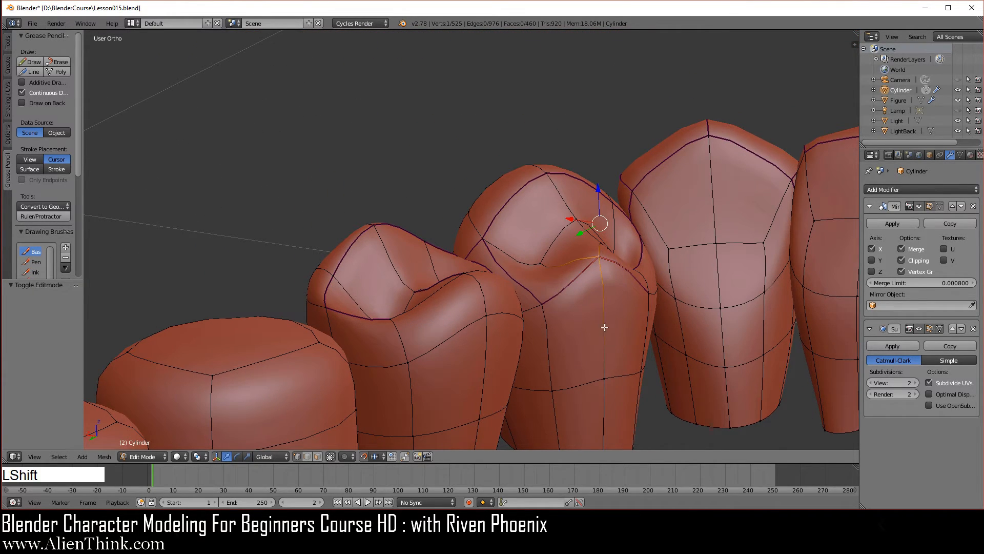
middle_click_drag(604, 328, 479, 310, "shift")
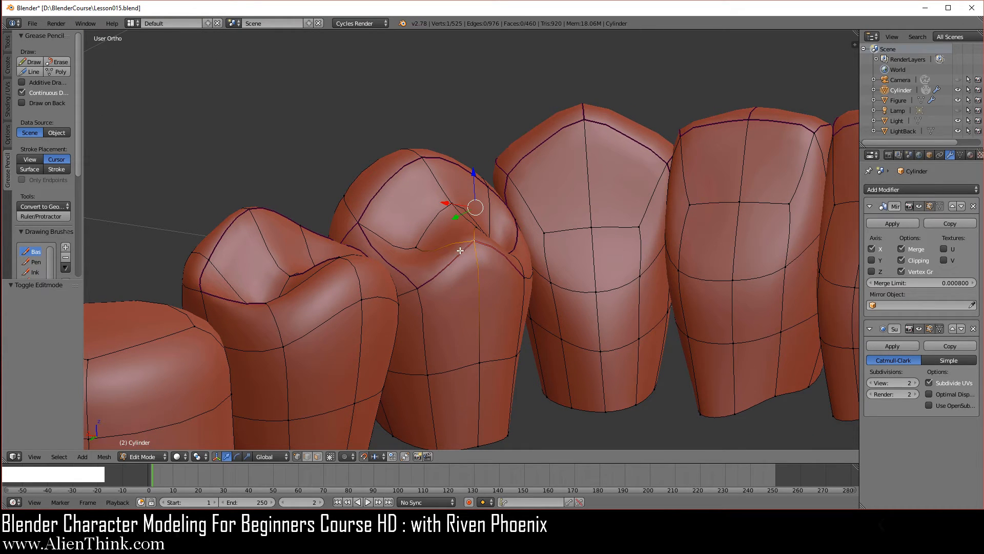
middle_click_drag(476, 311, 499, 264)
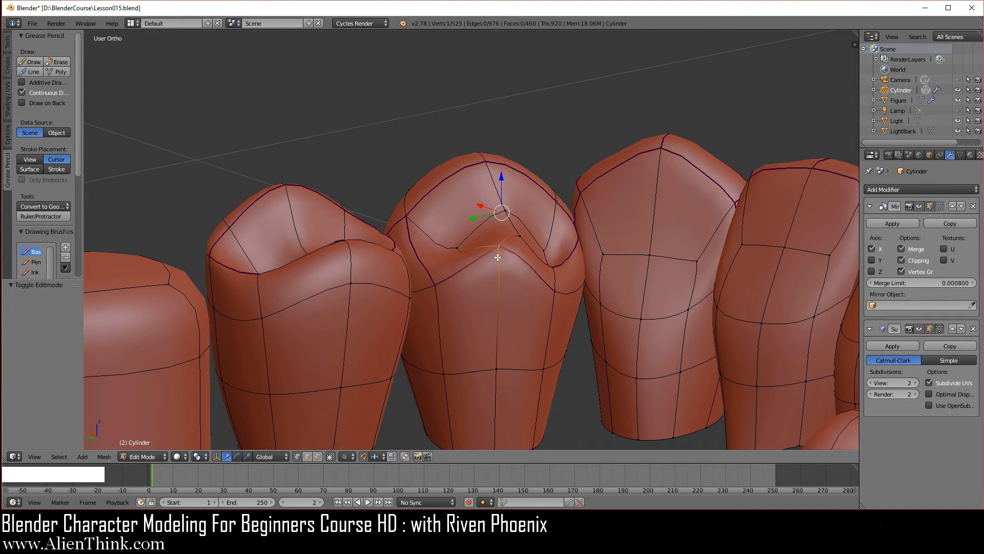
key("ctrl+KP_1")
middle_click_drag(441, 217, 435, 239, "shift")
left_click_drag(425, 141, 425, 120)
scroll(478, 297, "down", 4)
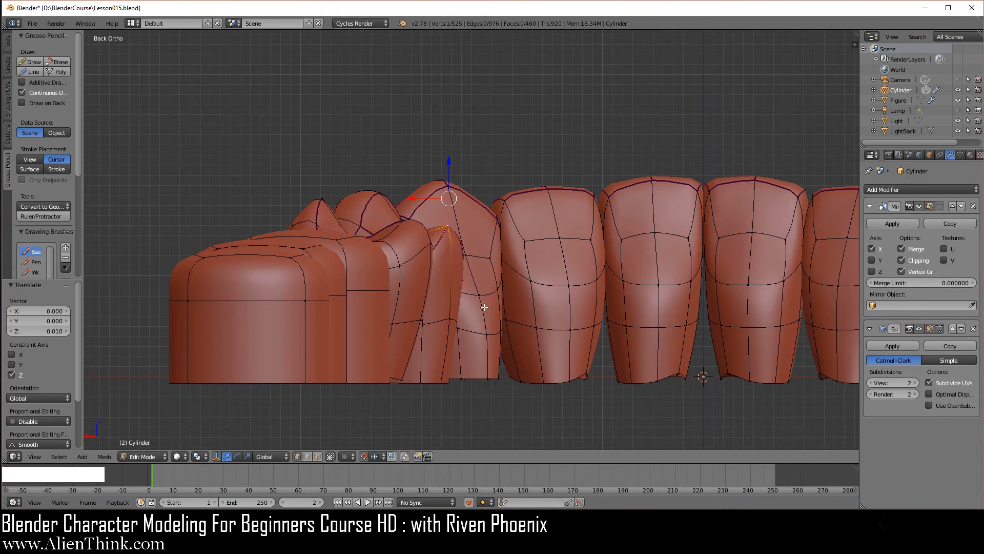
- Return to Object Mode, review the lower teeth, and save the changes to Lesson015.blend
middle_click_drag(445, 252, 461, 392)
scroll(462, 391, "up", 3)
key("Tab")
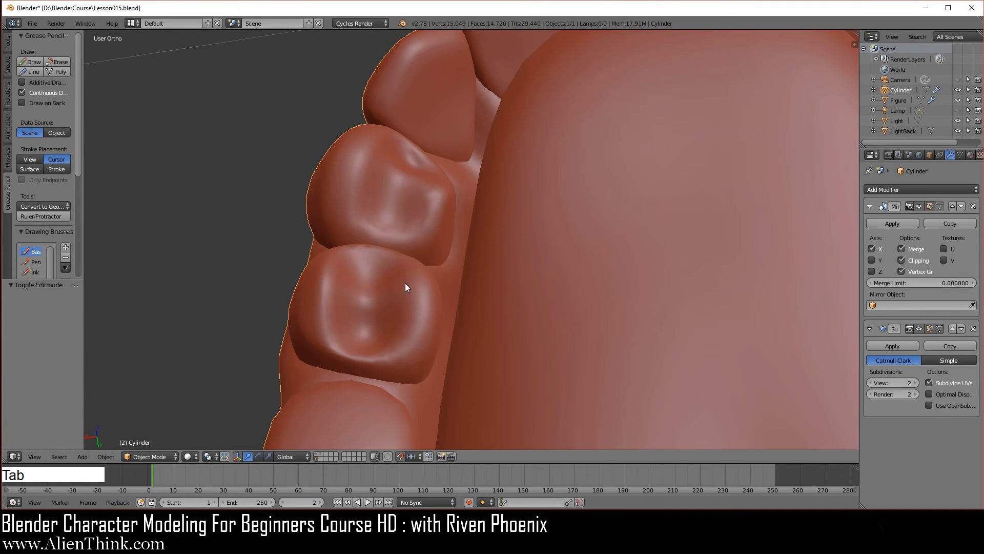
middle_click_drag(409, 286, 512, 298)
scroll(557, 387, "down", 4)
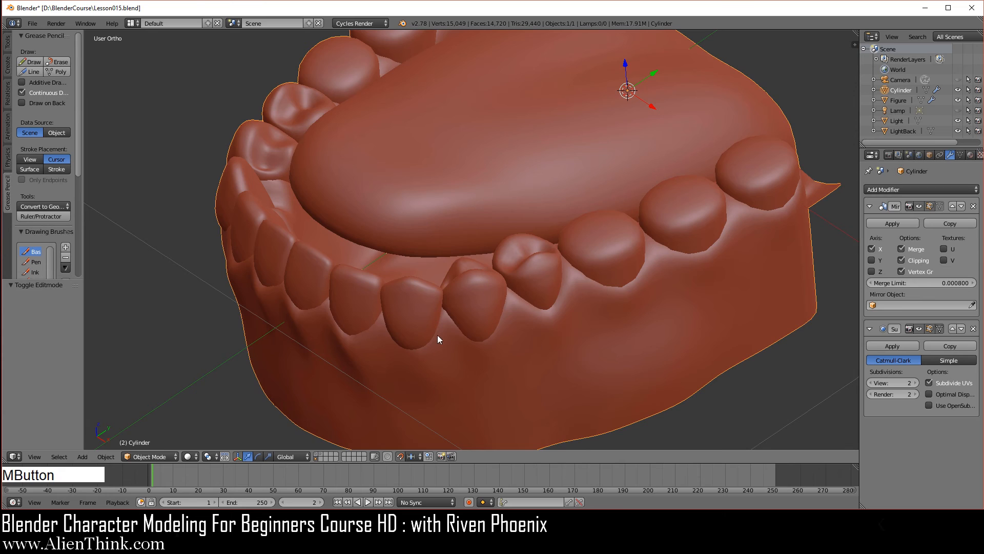
middle_click_drag(438, 334, 422, 280)
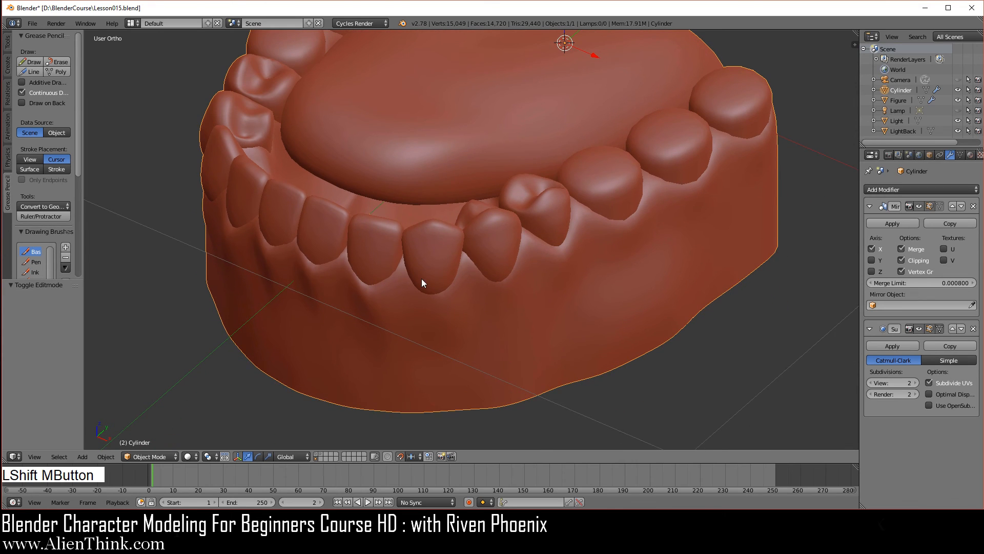
left_click(32, 24)
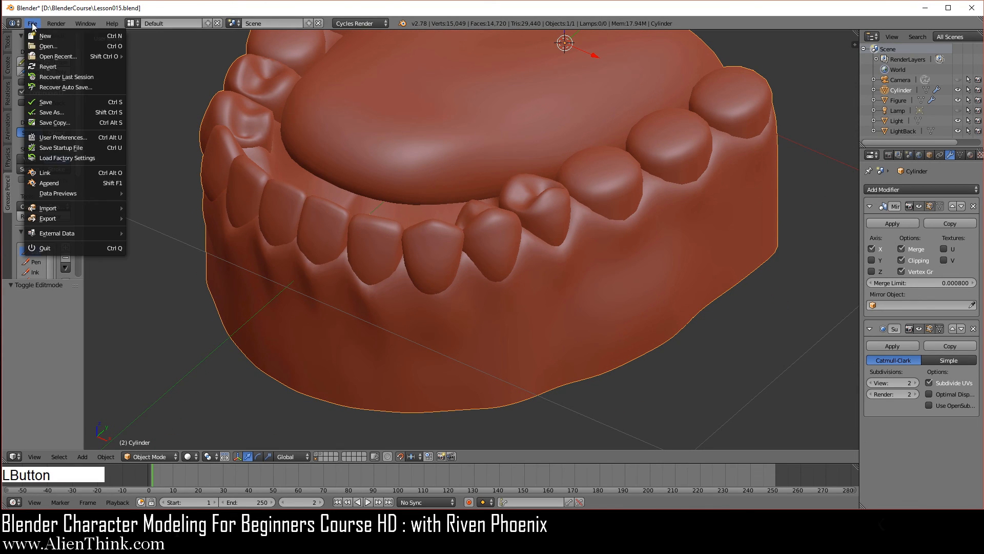
left_click(54, 100)
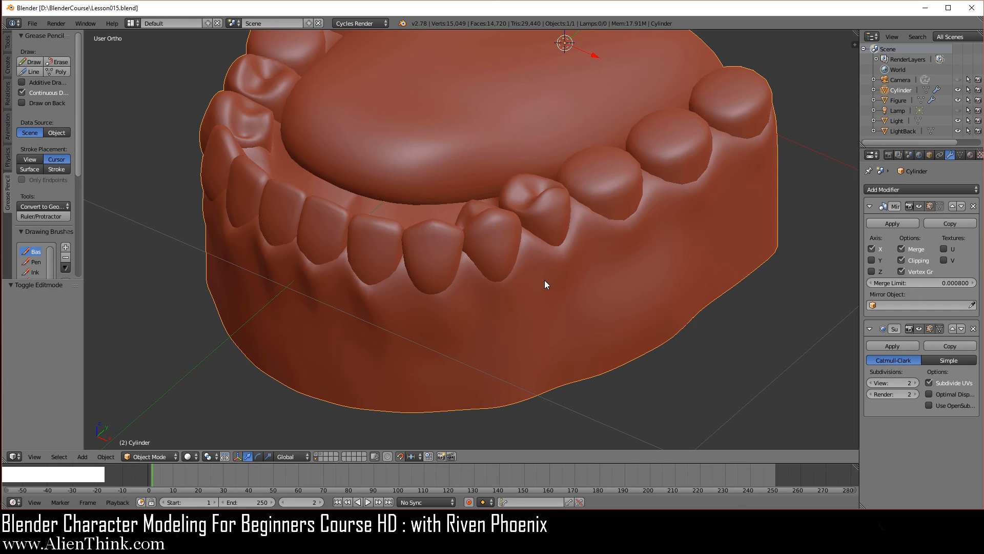